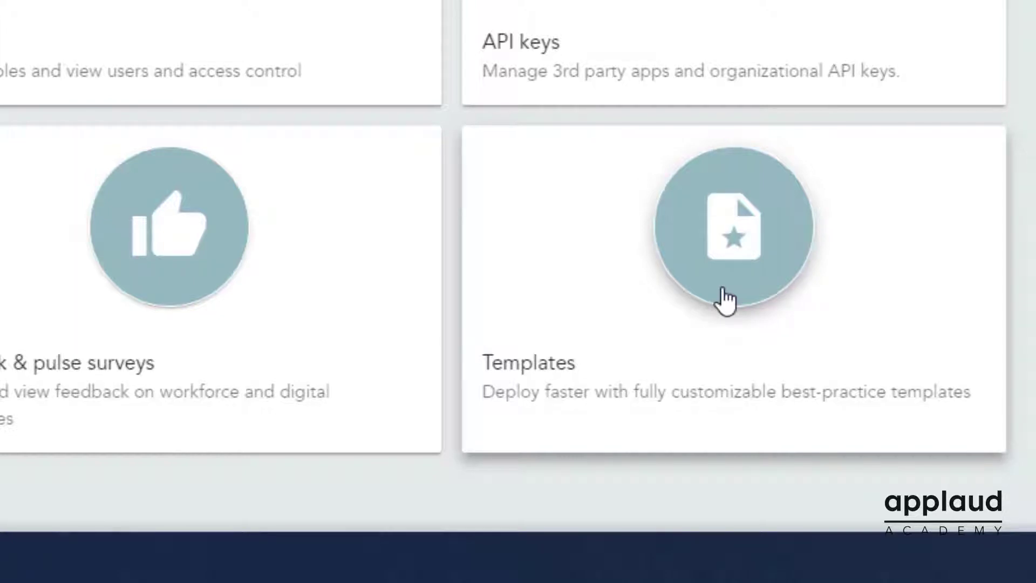
Install the "Roles: Employee, manager and HRSS" template and check its status in the template list
{"action": "left_click", "coordinate": [726, 299]}
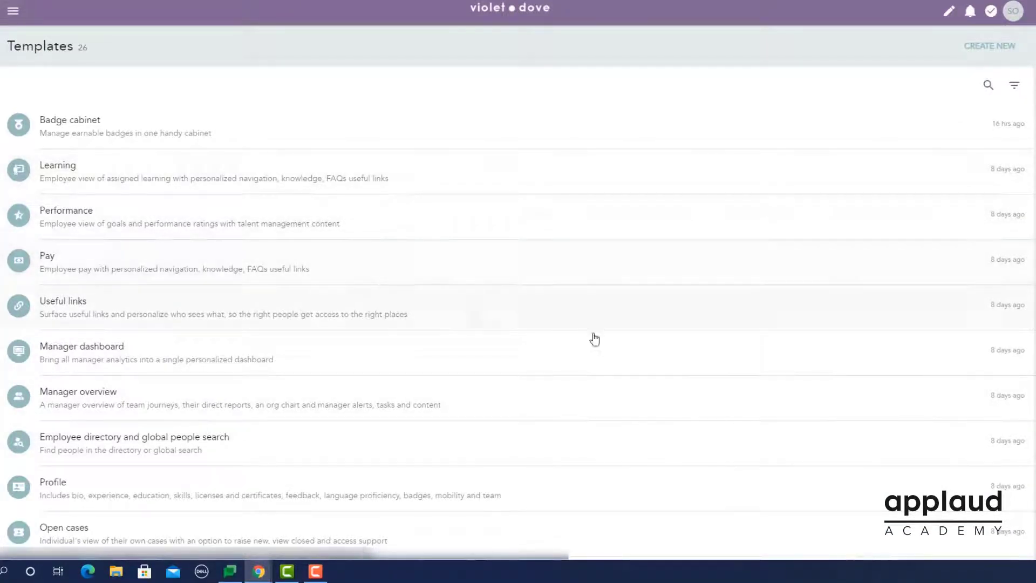
{"action": "scroll", "coordinate": [620, 493], "scroll_direction": "down", "scroll_amount": 6}
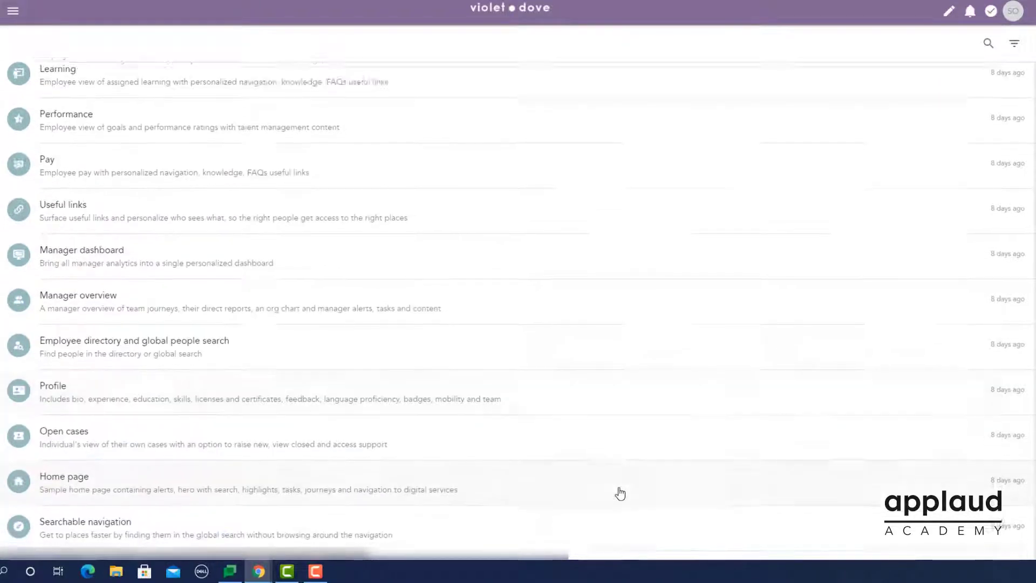
{"action": "scroll", "coordinate": [620, 494], "scroll_direction": "down", "scroll_amount": 6}
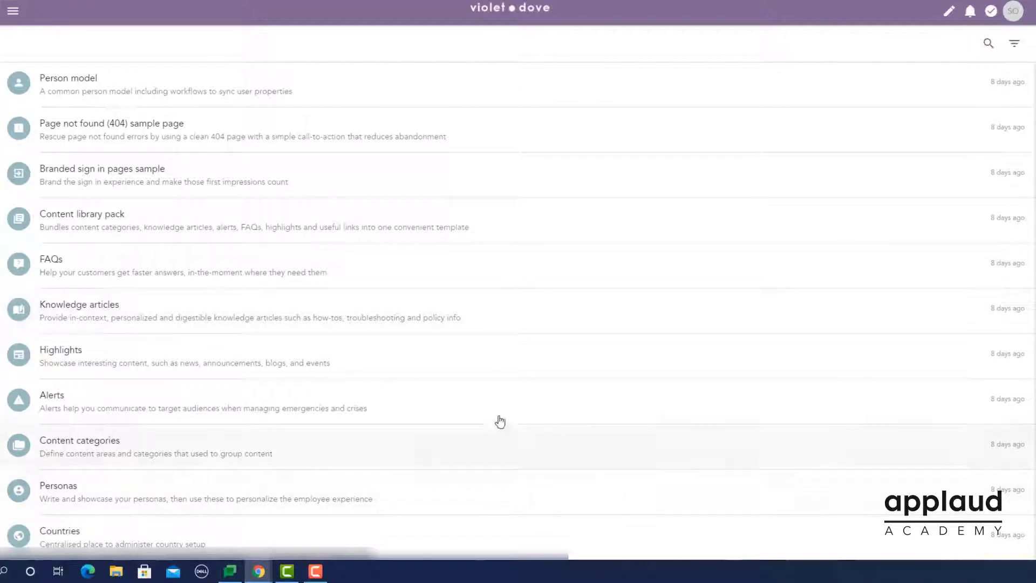
{"action": "scroll", "coordinate": [425, 408], "scroll_direction": "down", "scroll_amount": 1}
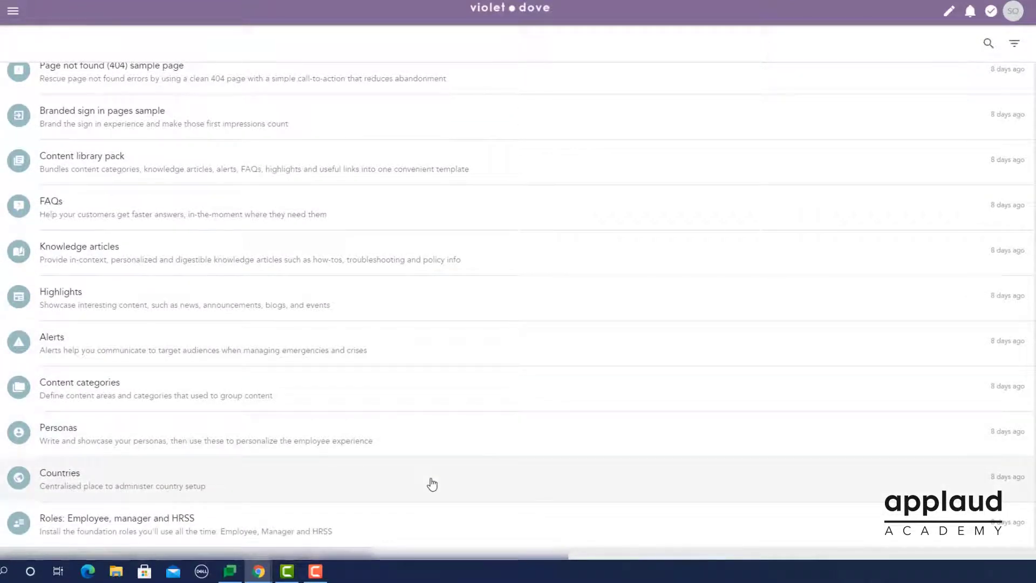
{"action": "scroll", "coordinate": [432, 484], "scroll_direction": "down", "scroll_amount": 1}
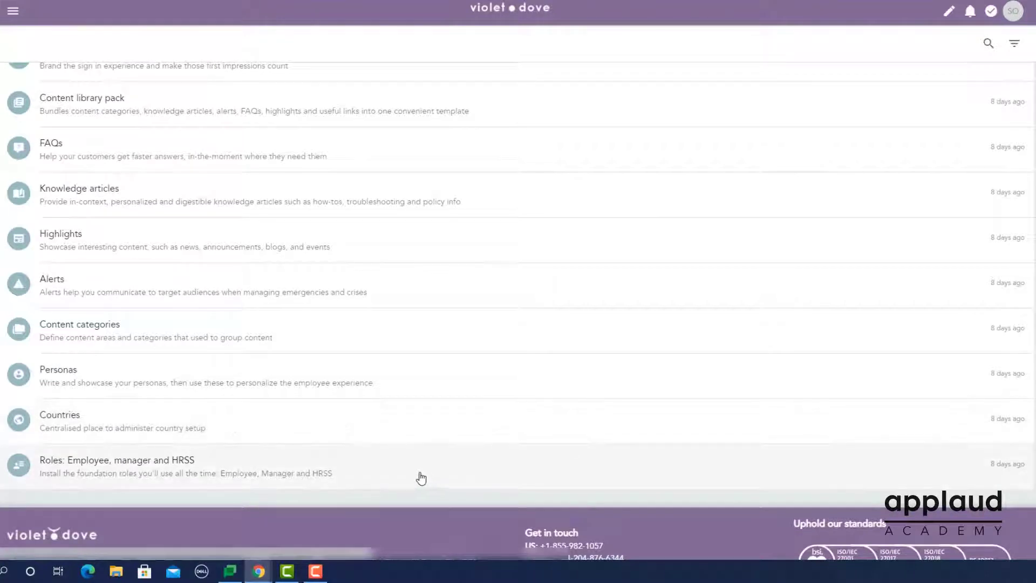
{"action": "left_click", "coordinate": [190, 473]}
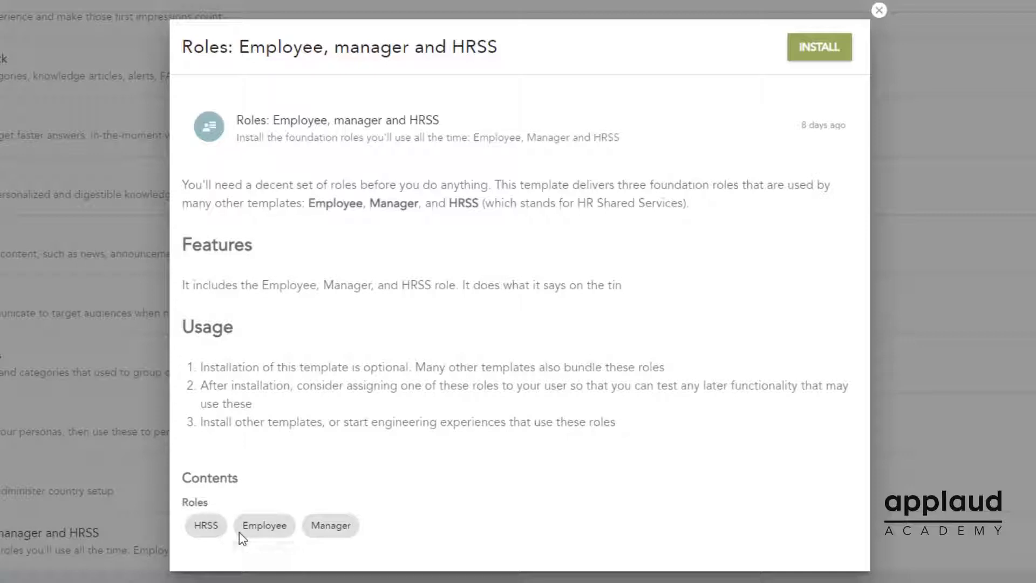
{"action": "left_click", "coordinate": [827, 66]}
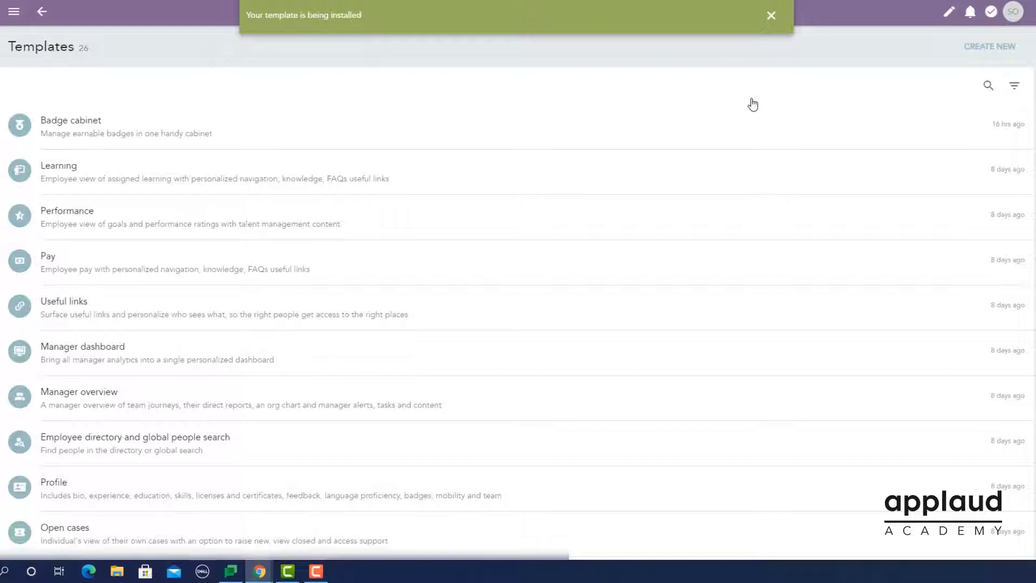
{"action": "scroll", "coordinate": [753, 104], "scroll_direction": "down", "scroll_amount": 7}
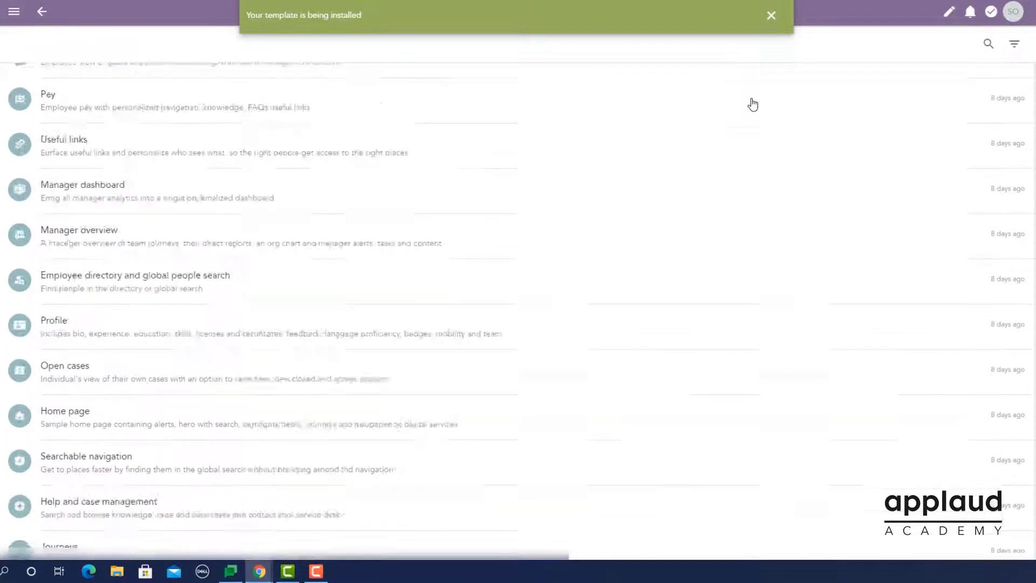
{"action": "scroll", "coordinate": [753, 104], "scroll_direction": "down", "scroll_amount": 8}
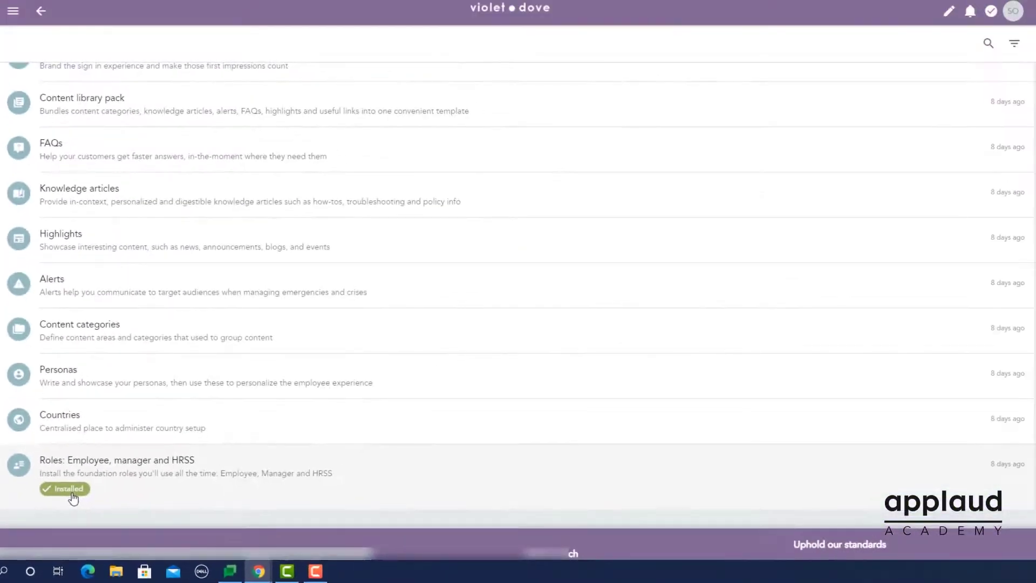
Rename the Manager role to "Team leader" and save the updated role definition
{"action": "left_click", "coordinate": [495, 18]}
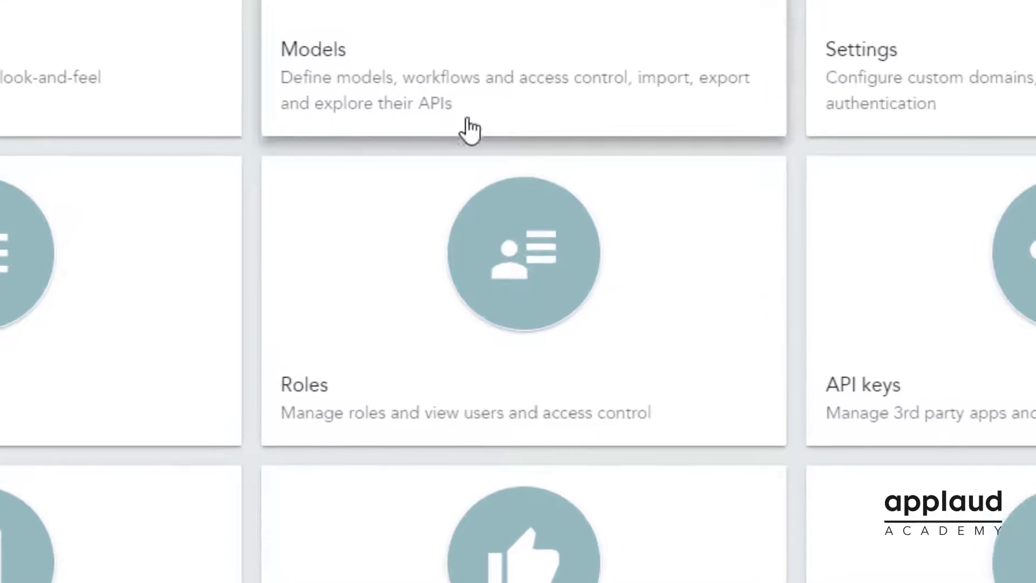
{"action": "left_click", "coordinate": [511, 322]}
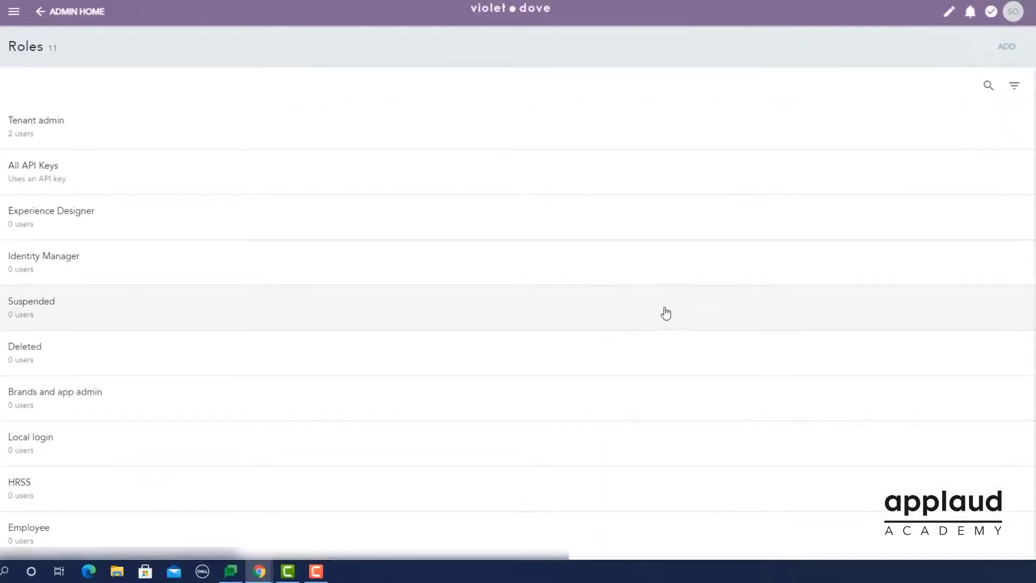
{"action": "scroll", "coordinate": [597, 314], "scroll_direction": "down", "scroll_amount": 2}
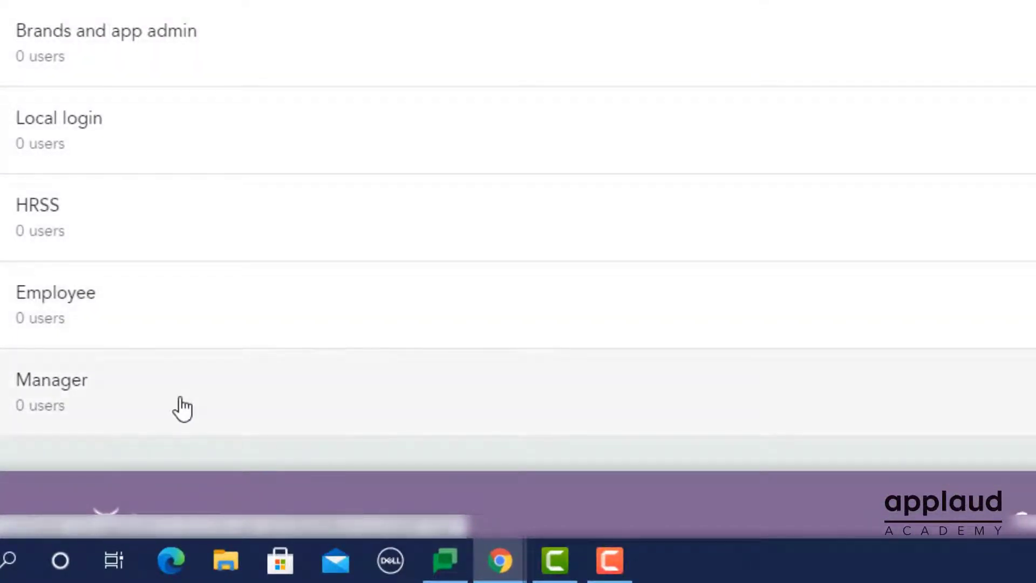
{"action": "left_click", "coordinate": [183, 409]}
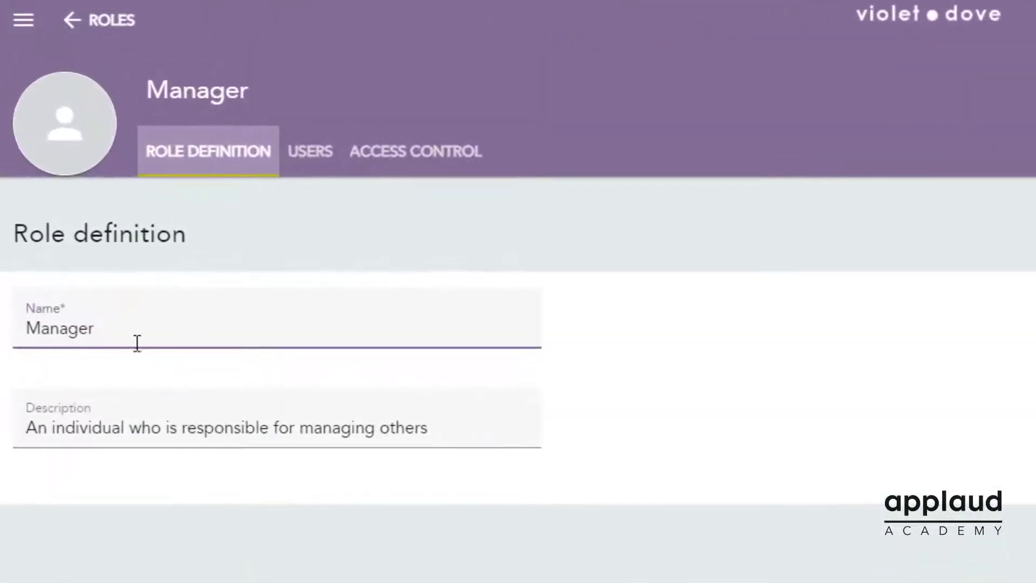
{"action": "left_click_drag", "start_coordinate": [129, 331], "coordinate": [21, 333]}
{"action": "type", "text": "Team leade"}
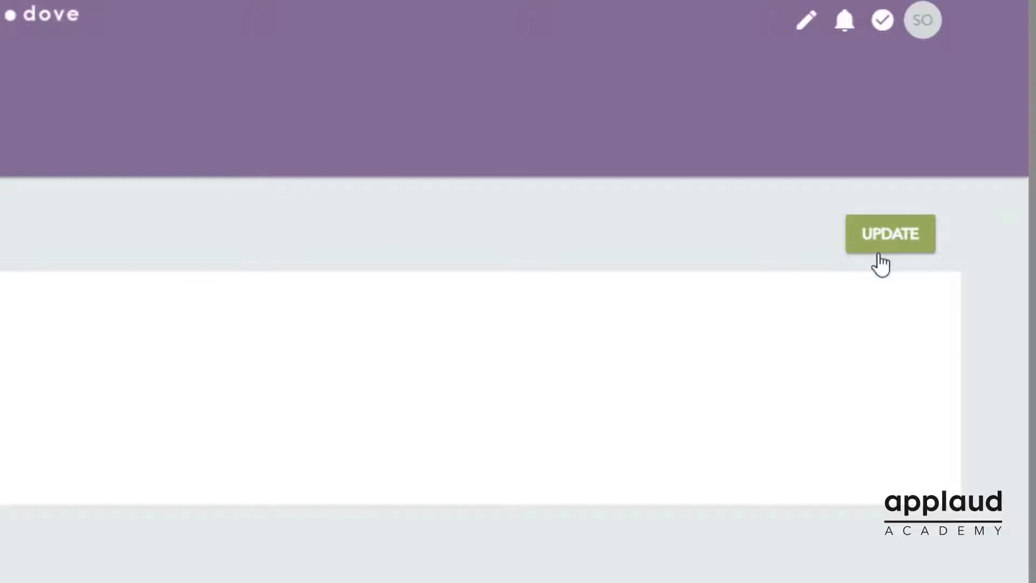
{"action": "left_click", "coordinate": [875, 248]}
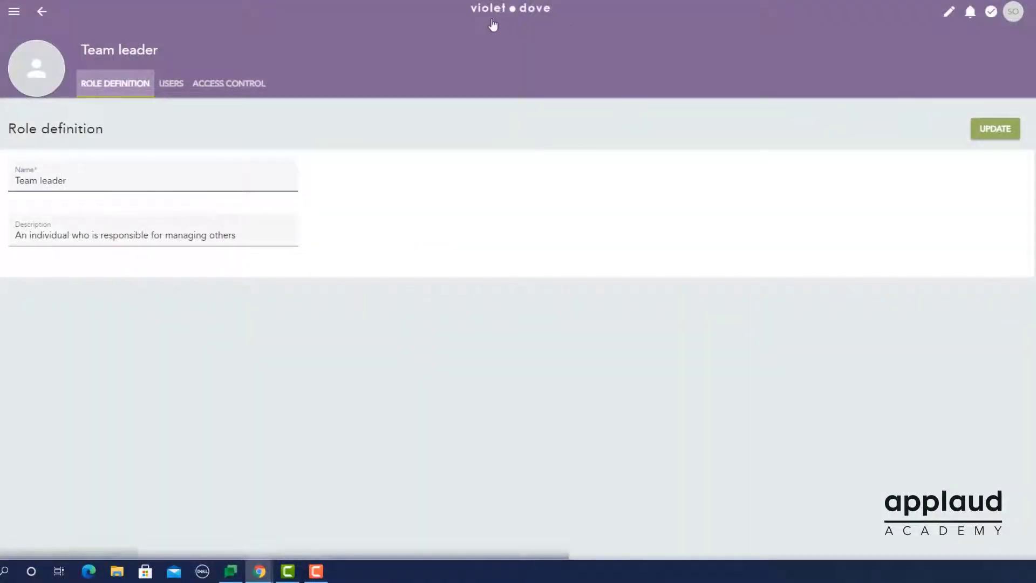
Review the Personas template's usage and contents, install it, and check its status in the template list
{"action": "left_click", "coordinate": [493, 24]}
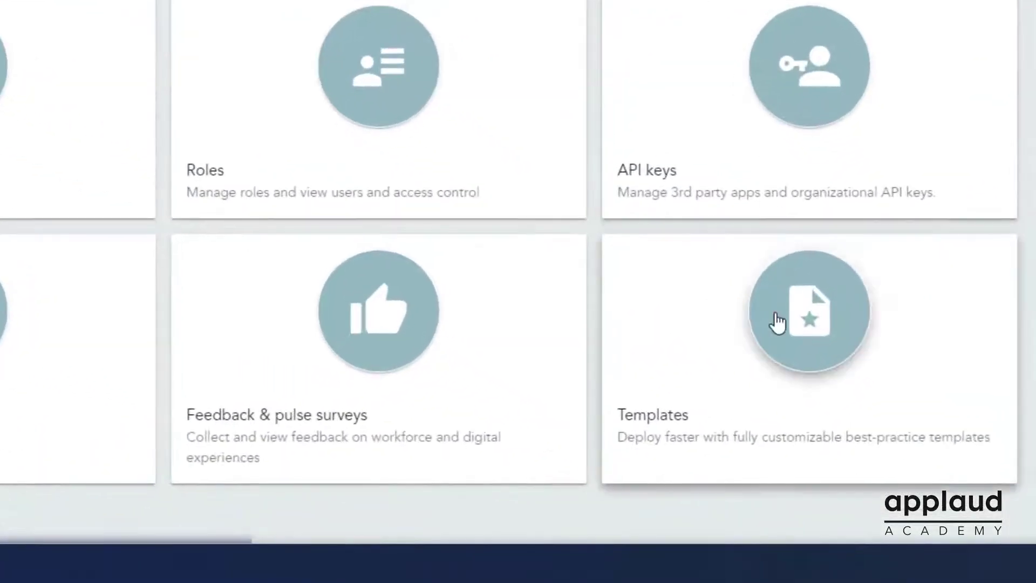
{"action": "left_click", "coordinate": [821, 365]}
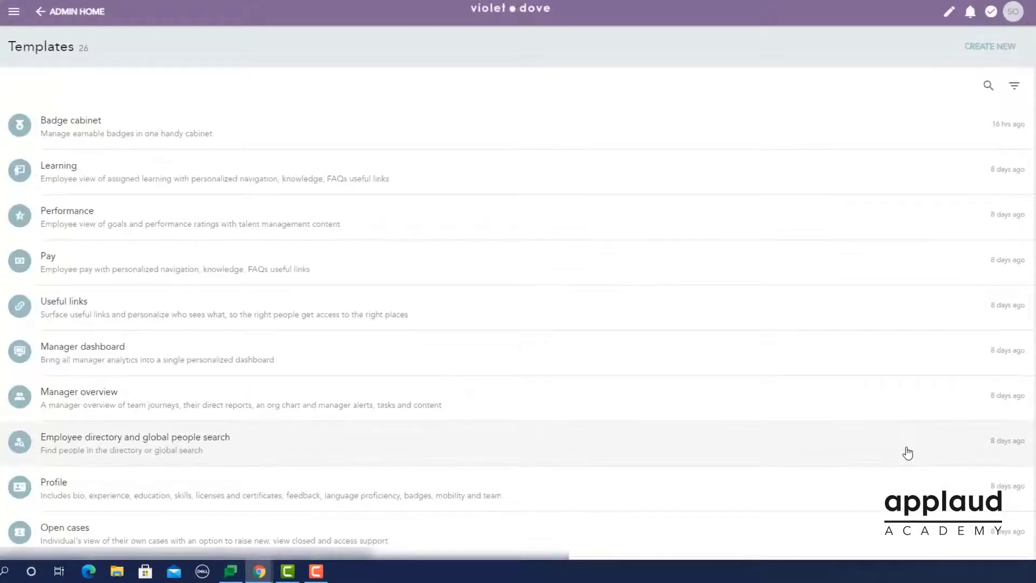
{"action": "scroll", "coordinate": [908, 453], "scroll_direction": "down", "scroll_amount": 7}
{"action": "scroll", "coordinate": [907, 453], "scroll_direction": "down", "scroll_amount": 6}
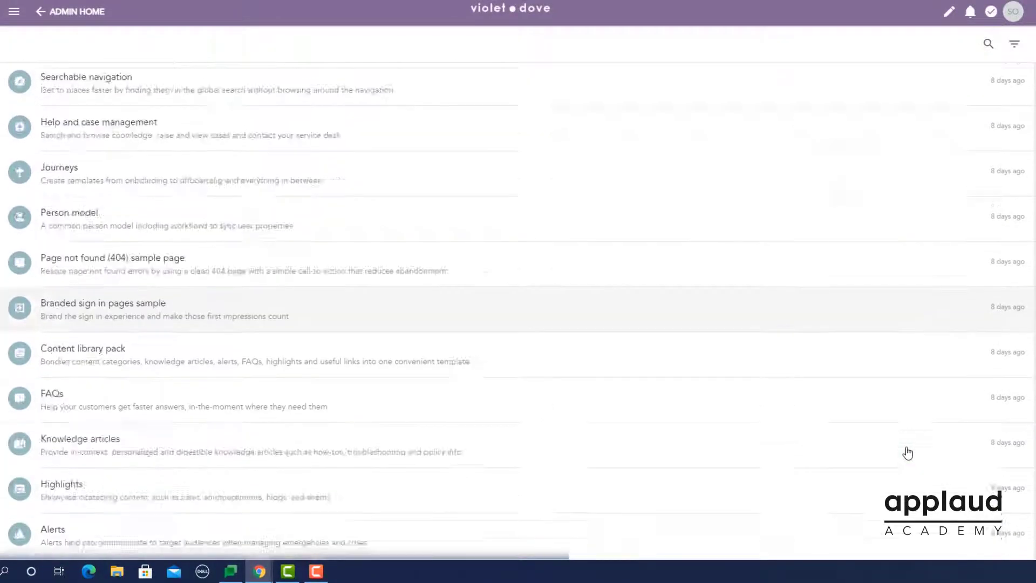
{"action": "scroll", "coordinate": [907, 452], "scroll_direction": "down", "scroll_amount": 3}
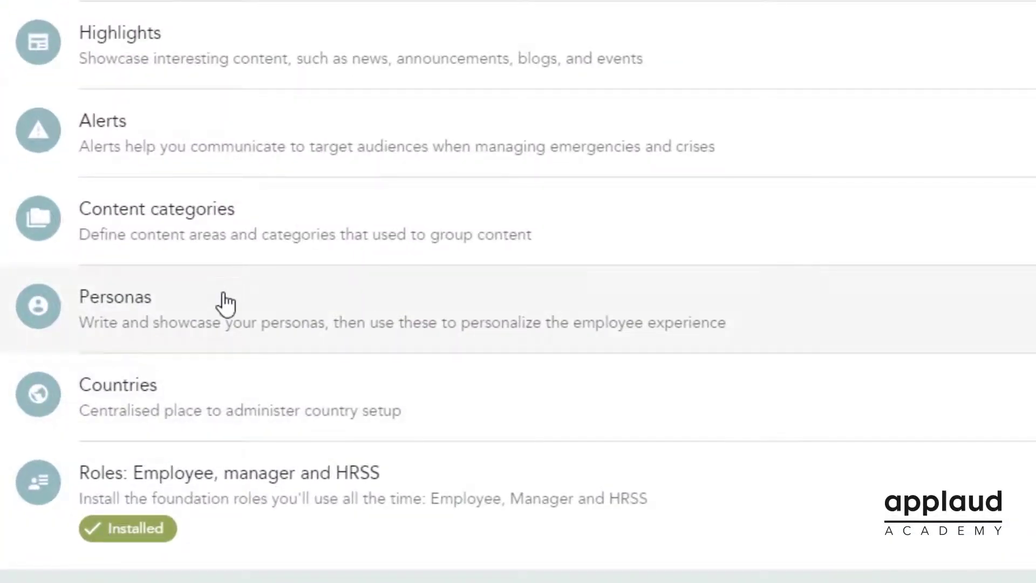
{"action": "left_click", "coordinate": [221, 302]}
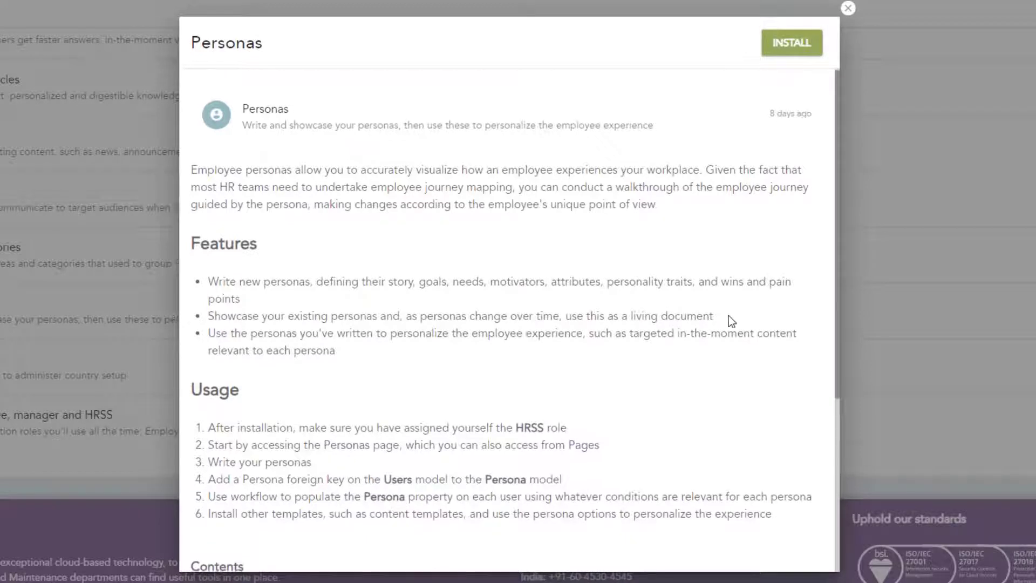
{"action": "scroll", "coordinate": [728, 318], "scroll_direction": "down", "scroll_amount": 5}
{"action": "scroll", "coordinate": [732, 321], "scroll_direction": "down", "scroll_amount": 1}
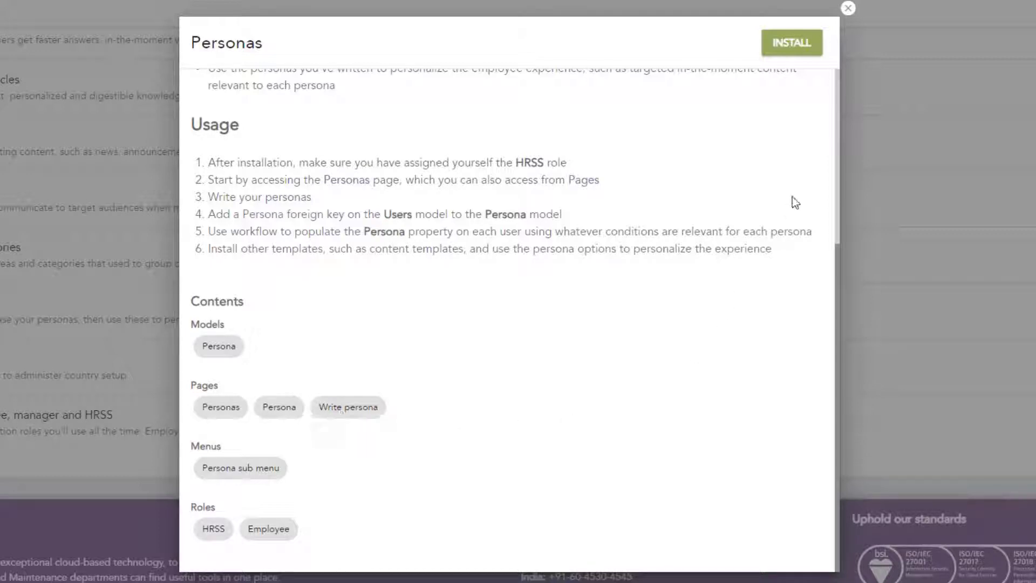
{"action": "left_click", "coordinate": [789, 53]}
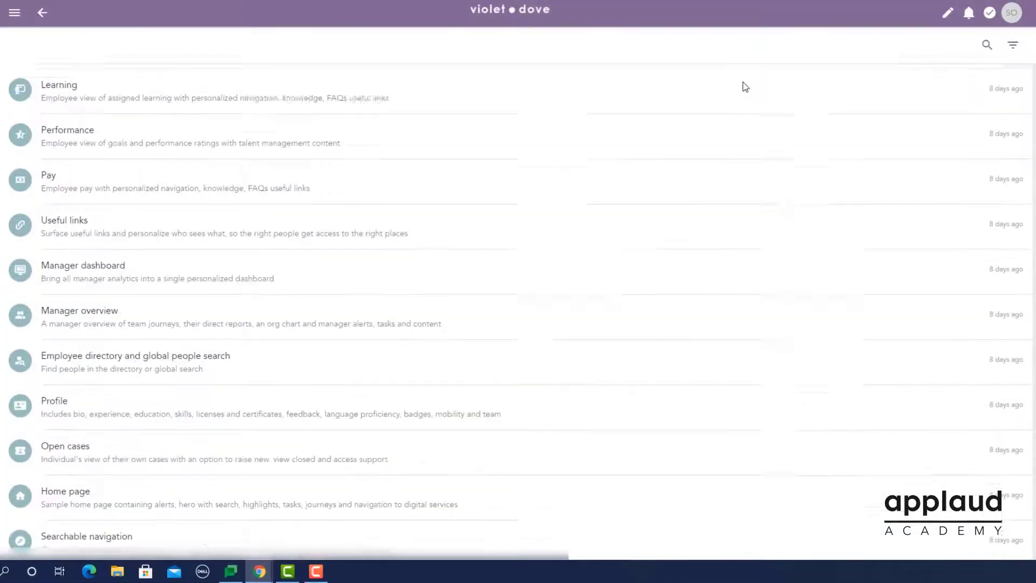
{"action": "scroll", "coordinate": [745, 87], "scroll_direction": "down", "scroll_amount": 15}
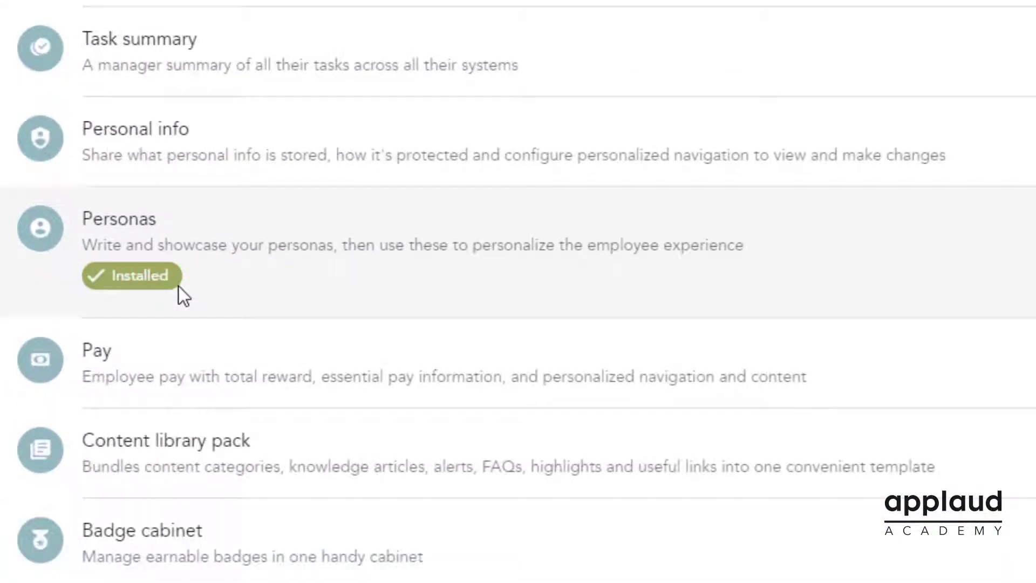
{"action": "left_click", "coordinate": [178, 288]}
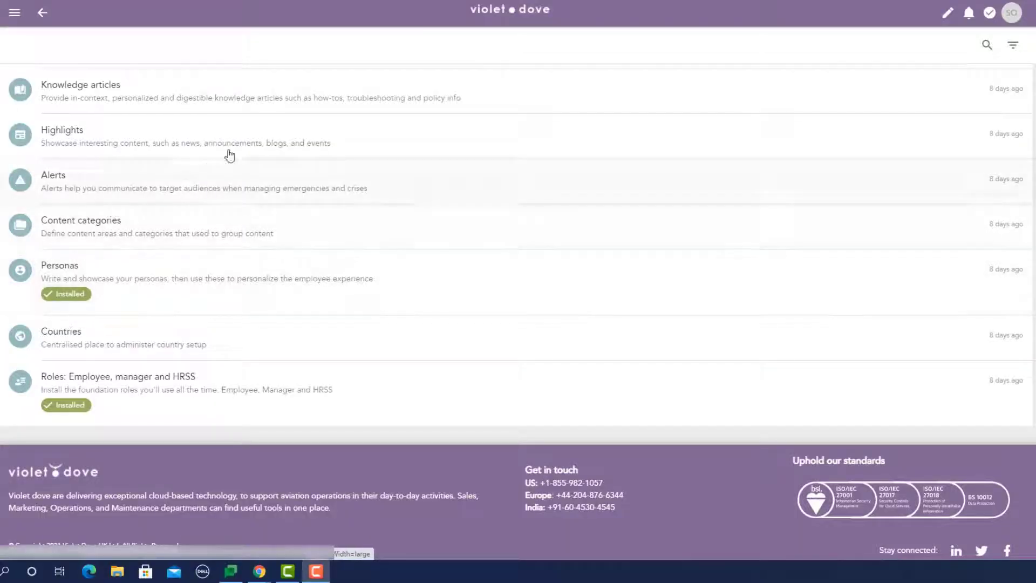
Open the Write persona page from the site's list of authored pages
{"action": "left_click", "coordinate": [499, 19]}
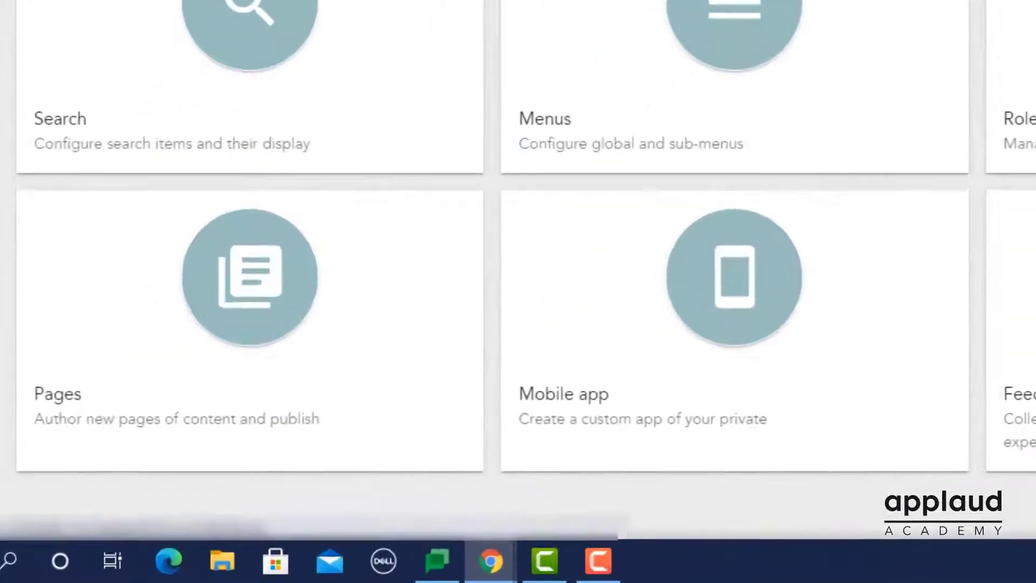
{"action": "left_click", "coordinate": [252, 319]}
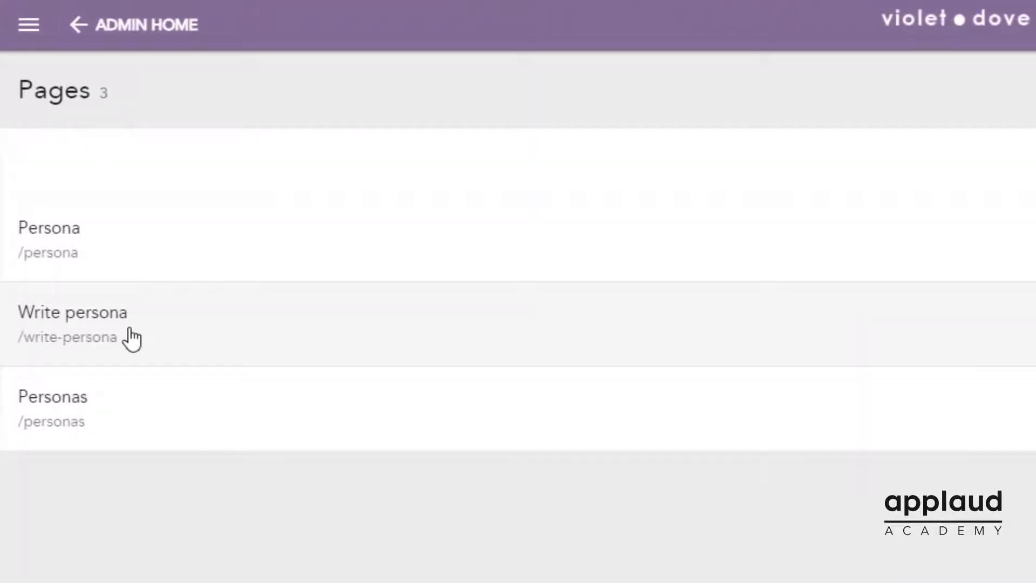
{"action": "left_click", "coordinate": [131, 339]}
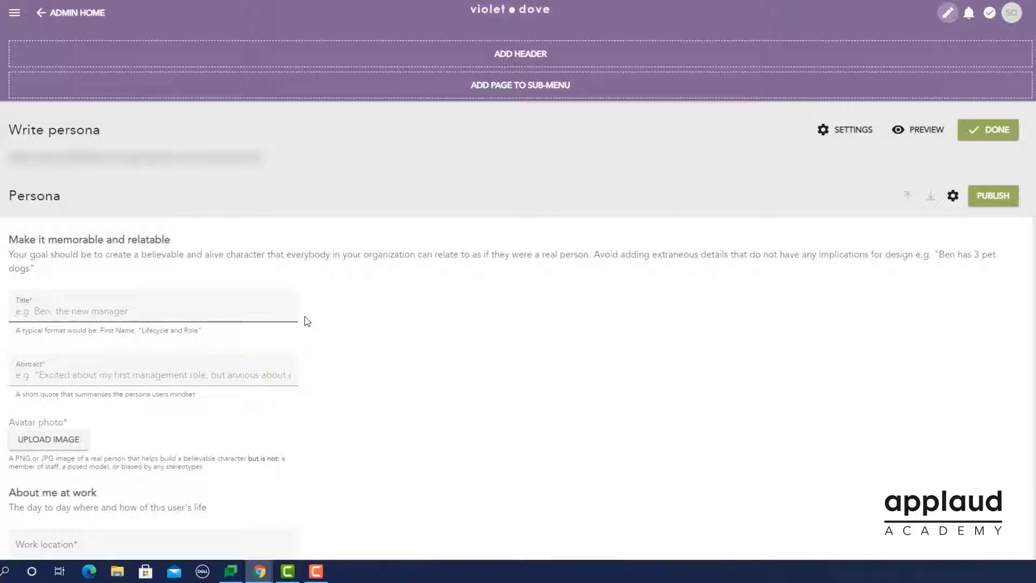
Title the persona with its first name and "Technical manager and all round guru", enter the "Total geek" abstract, and upload the matching avatar photo
{"action": "type", "text": "As"}
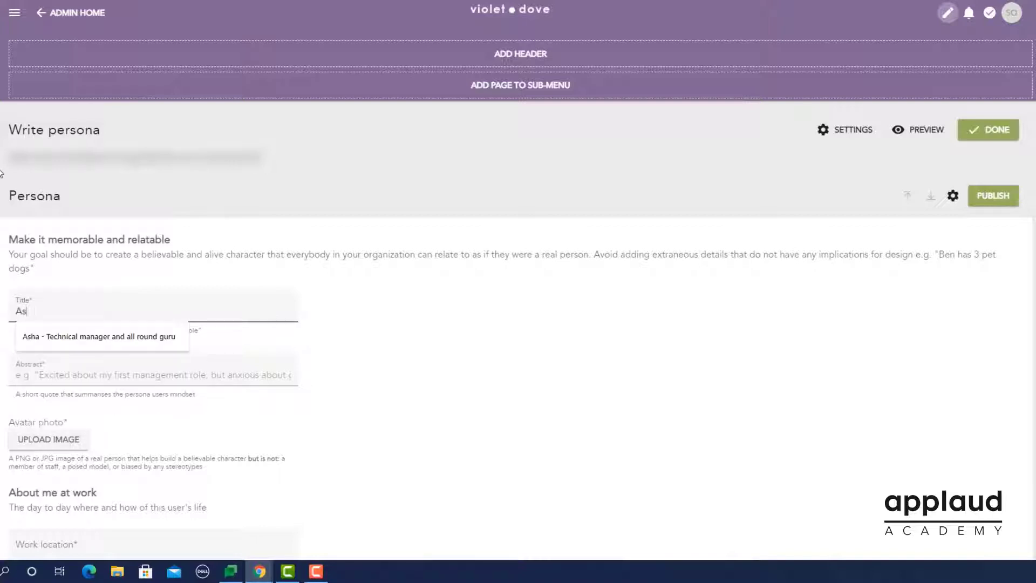
{"action": "left_click", "coordinate": [147, 337]}
{"action": "left_click", "coordinate": [144, 376]}
{"action": "left_click", "coordinate": [132, 400]}
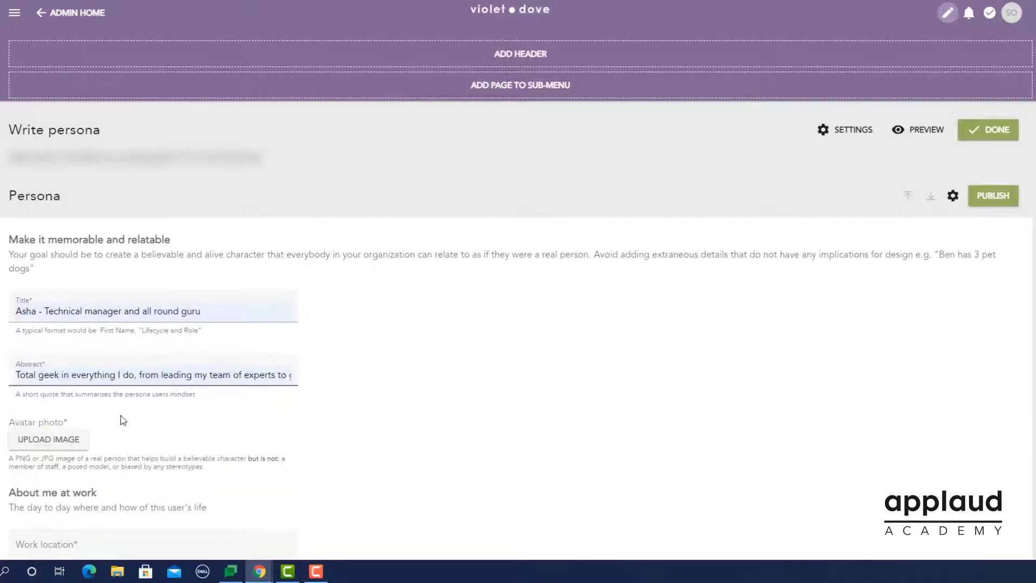
{"action": "left_click", "coordinate": [82, 441]}
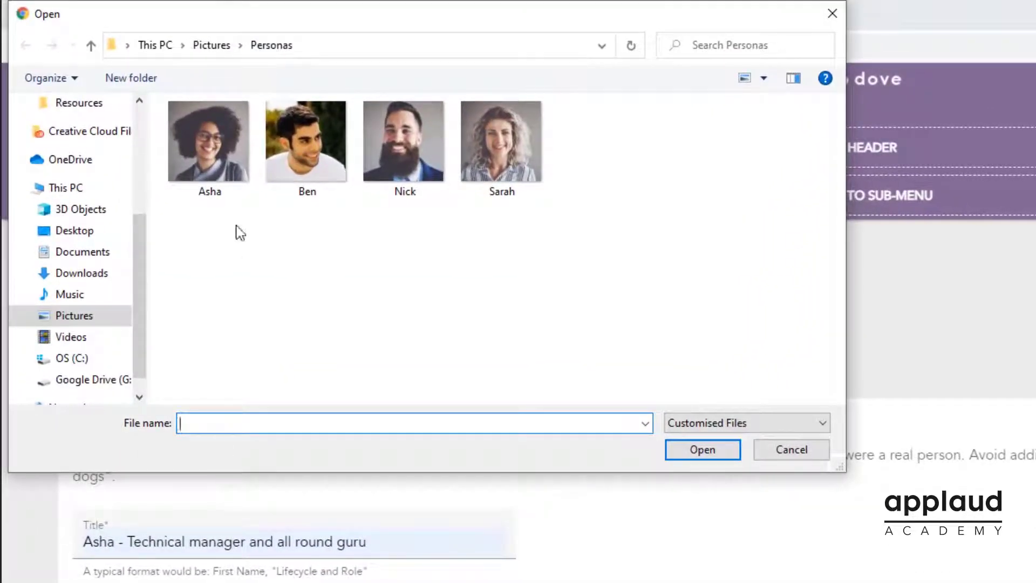
{"action": "double_click", "coordinate": [230, 174]}
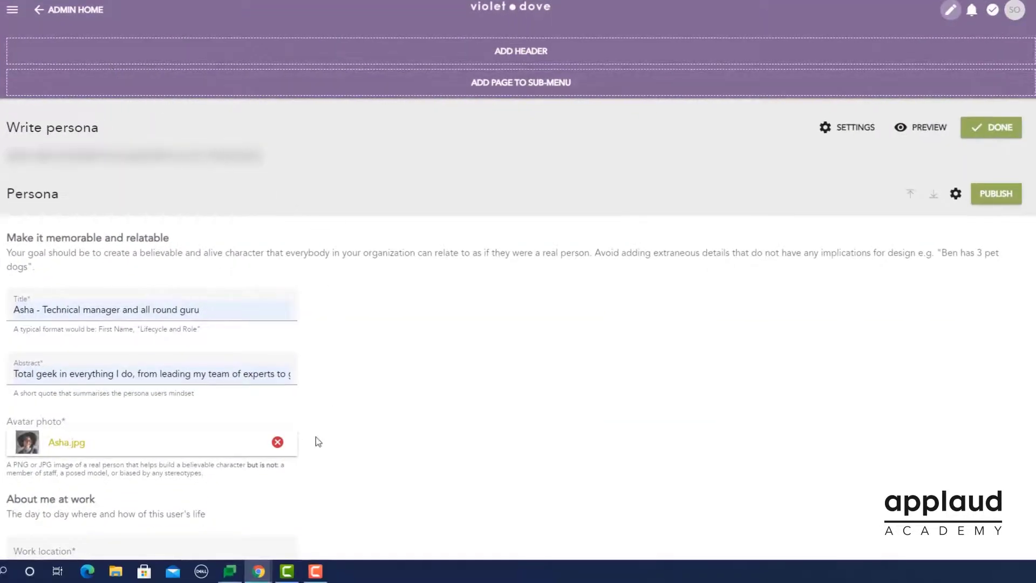
Set the persona's work location to "Anywhere" and tenure to "3 years"
{"action": "scroll", "coordinate": [319, 442], "scroll_direction": "down", "scroll_amount": 5}
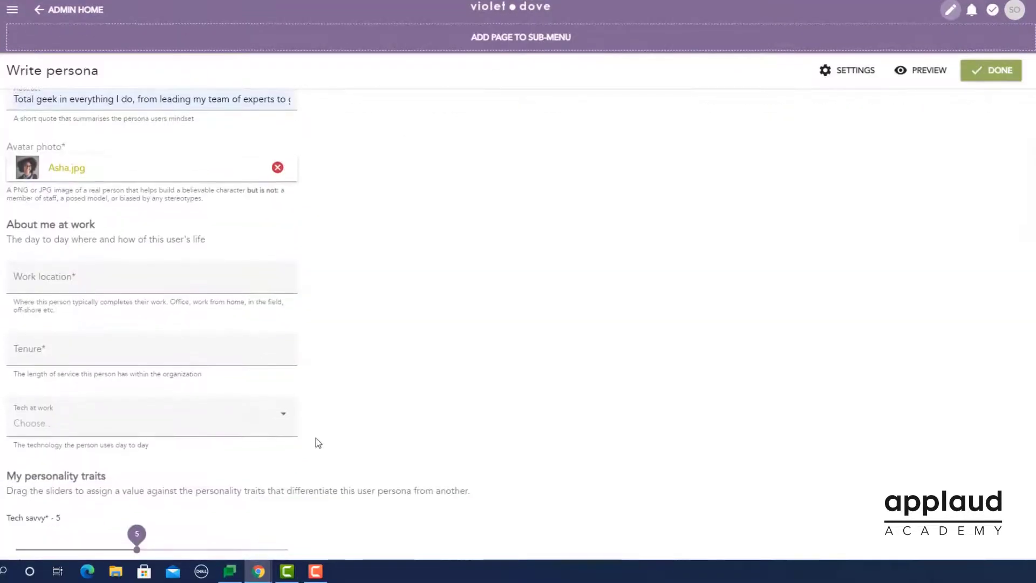
{"action": "left_click", "coordinate": [67, 284]}
{"action": "left_click", "coordinate": [62, 306]}
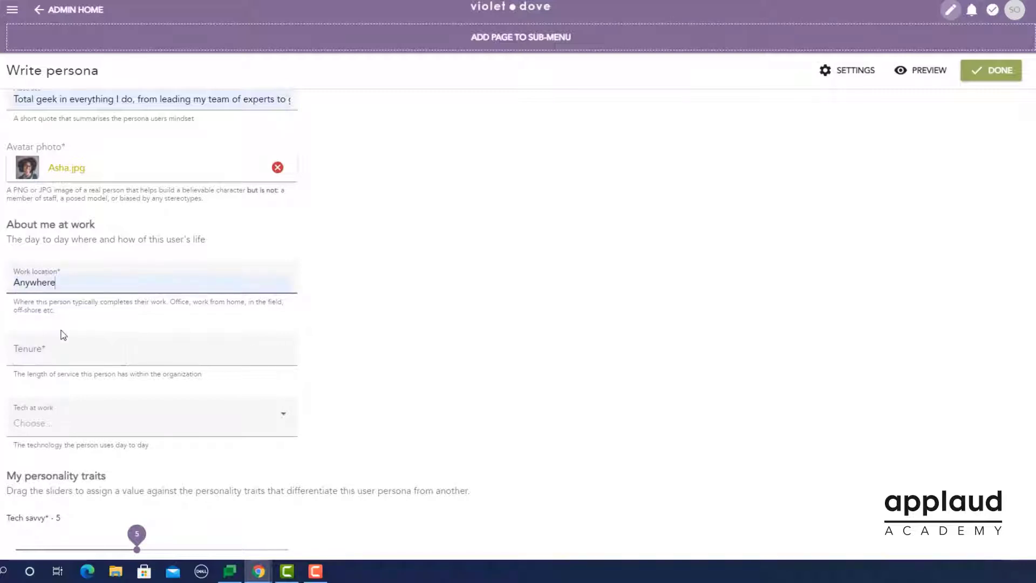
{"action": "left_click", "coordinate": [57, 362]}
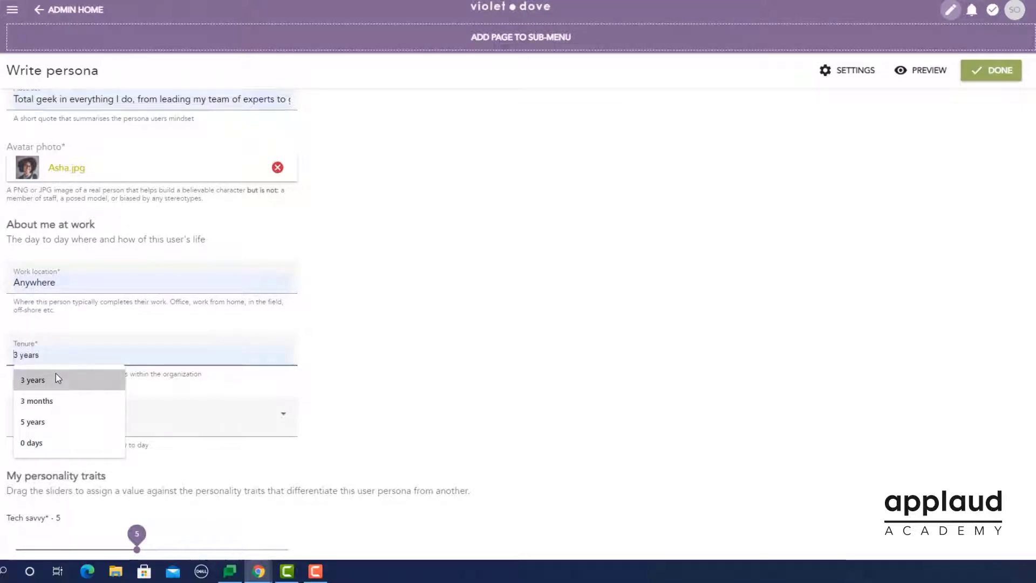
{"action": "left_click", "coordinate": [56, 374]}
Set the persona's tech at work to Laptop, Chat and Smartphone
{"action": "left_click", "coordinate": [54, 424]}
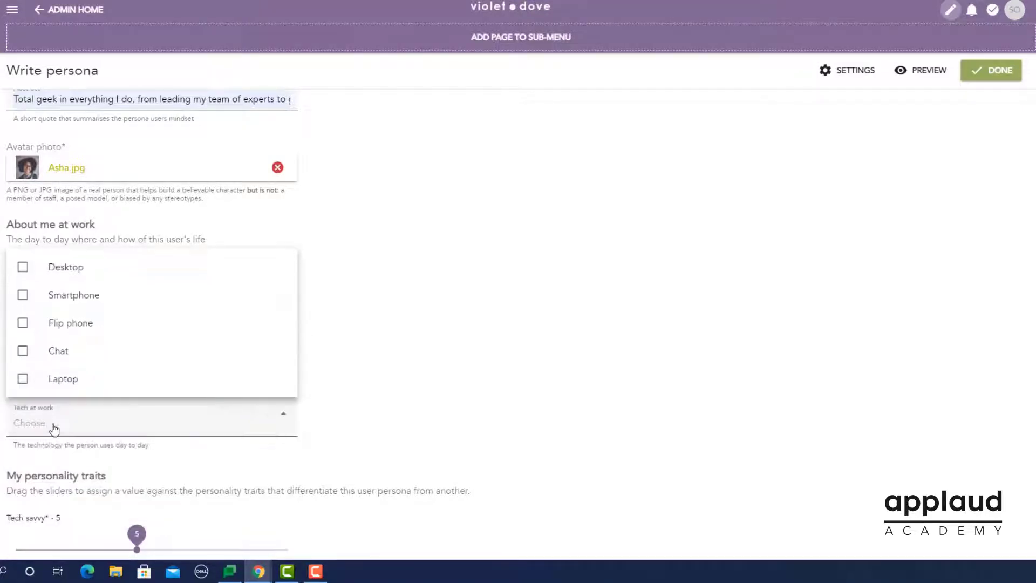
{"action": "left_click", "coordinate": [56, 386]}
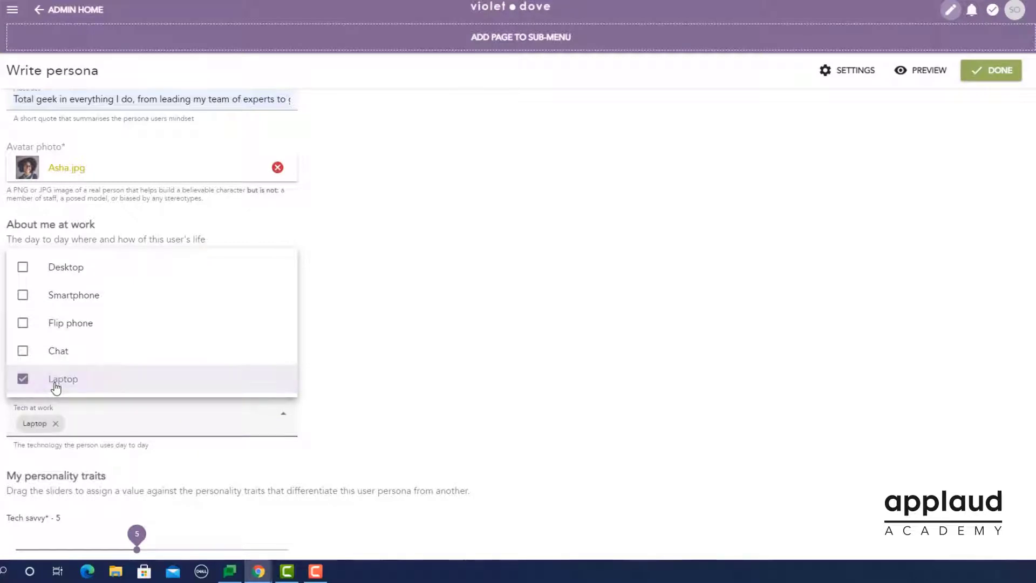
{"action": "left_click", "coordinate": [57, 359]}
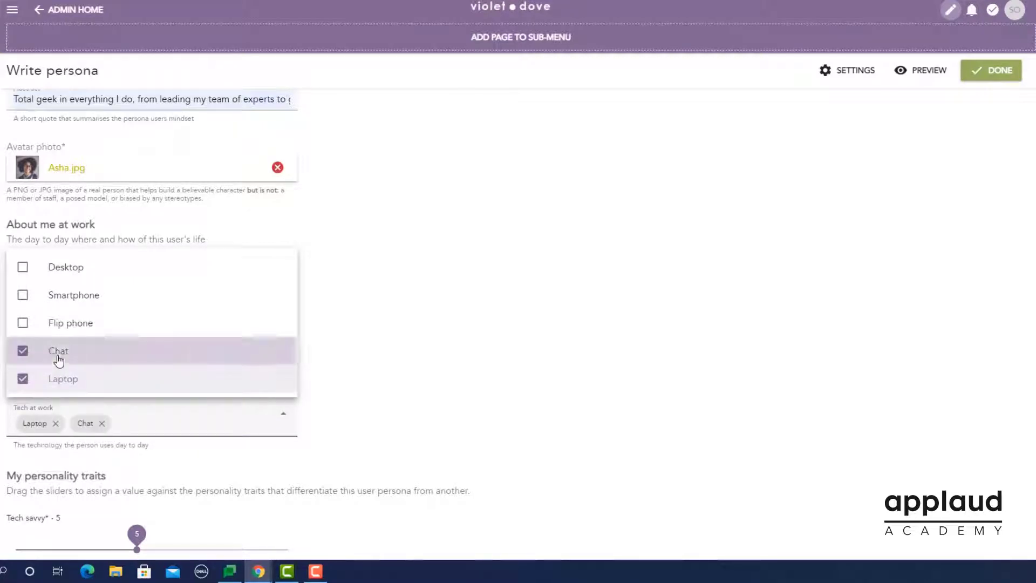
{"action": "left_click", "coordinate": [56, 302]}
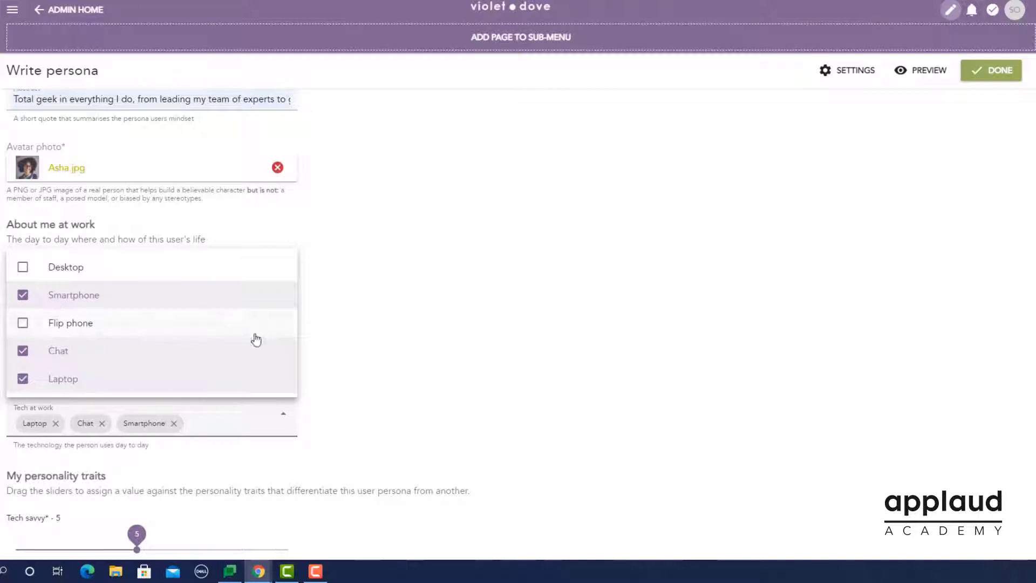
{"action": "left_click", "coordinate": [323, 405]}
Set the personality traits to 10 for Career ambition, 8 for Relationship focus, 10 for Mobility and 2 for Support needed
{"action": "scroll", "coordinate": [322, 403], "scroll_direction": "down", "scroll_amount": 5}
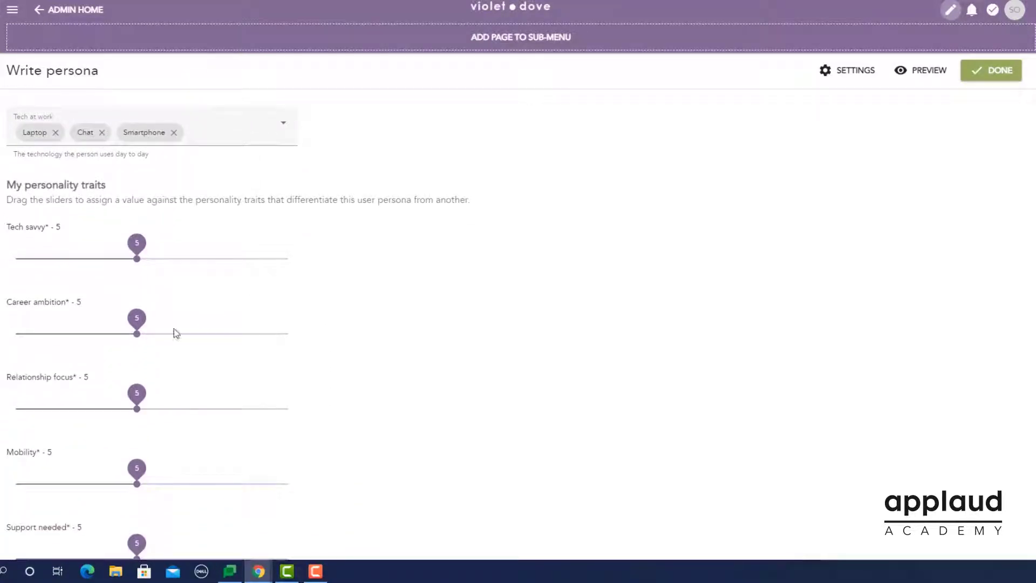
{"action": "left_click_drag", "start_coordinate": [137, 335], "coordinate": [273, 343]}
{"action": "left_click_drag", "start_coordinate": [138, 411], "coordinate": [244, 412]}
{"action": "left_click_drag", "start_coordinate": [137, 483], "coordinate": [287, 490]}
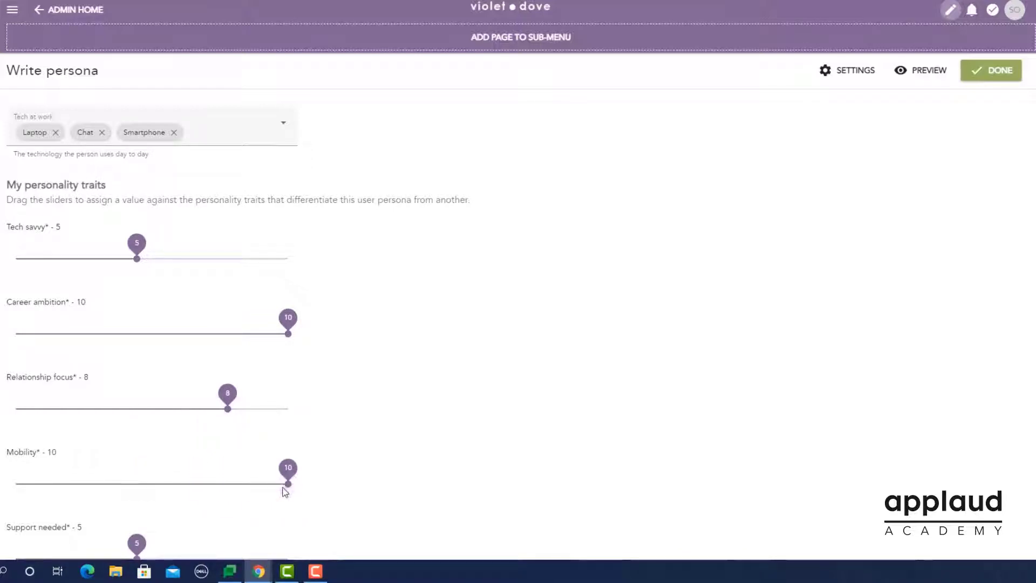
{"action": "scroll", "coordinate": [271, 489], "scroll_direction": "down", "scroll_amount": 3}
{"action": "left_click_drag", "start_coordinate": [133, 386], "coordinate": [35, 389]}
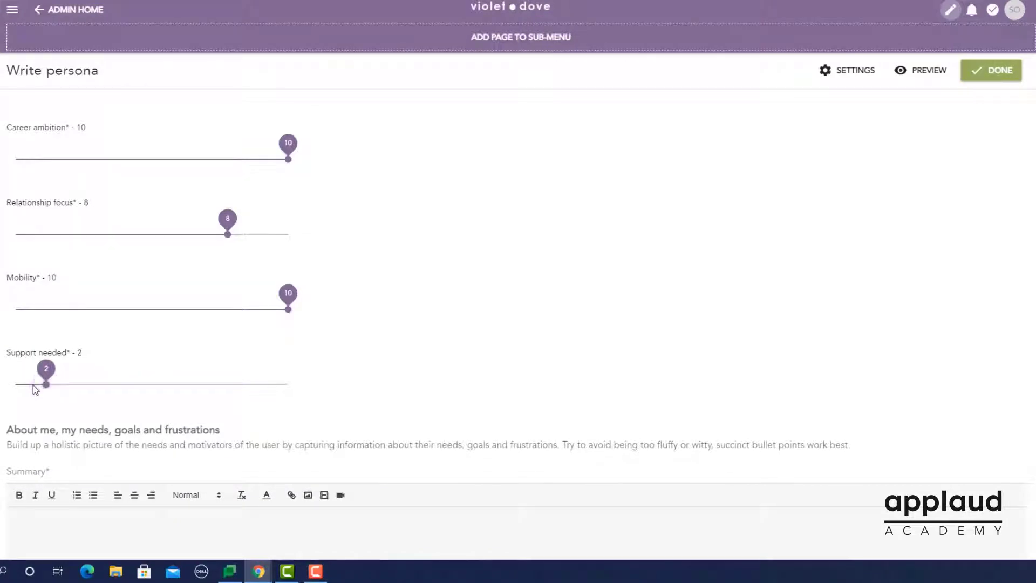
Write a three-paragraph Summary about leading the team with a passion for technology, staying at the forefront of development, and consuming content, updates and future thinking
{"action": "scroll", "coordinate": [156, 421], "scroll_direction": "down", "scroll_amount": 3}
{"action": "type", "text": "Between leading my team and"}
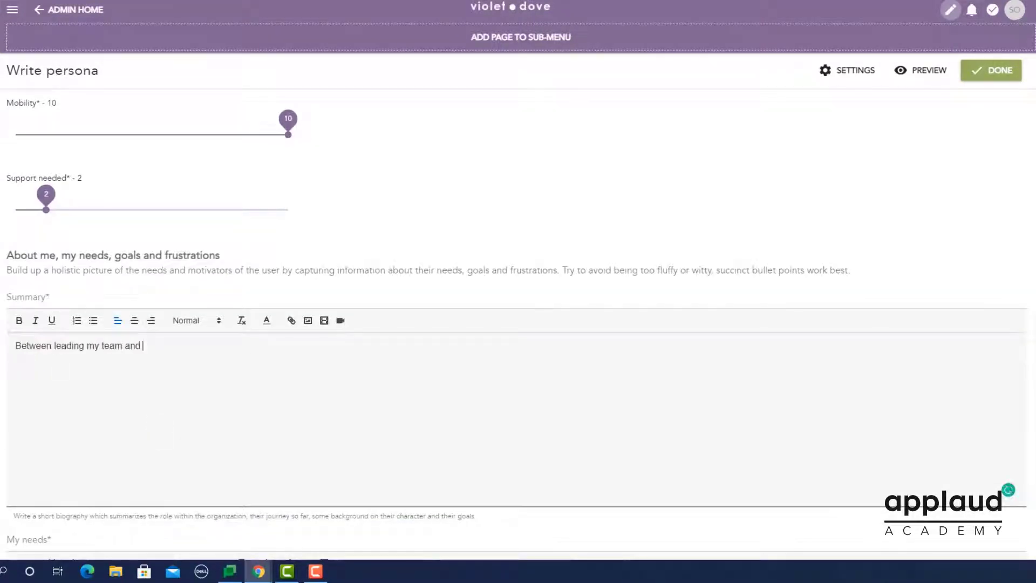
{"action": "type", "text": " ensuring I am still involved in the day-to-day, I ensure I am all consumed by my passion f"}
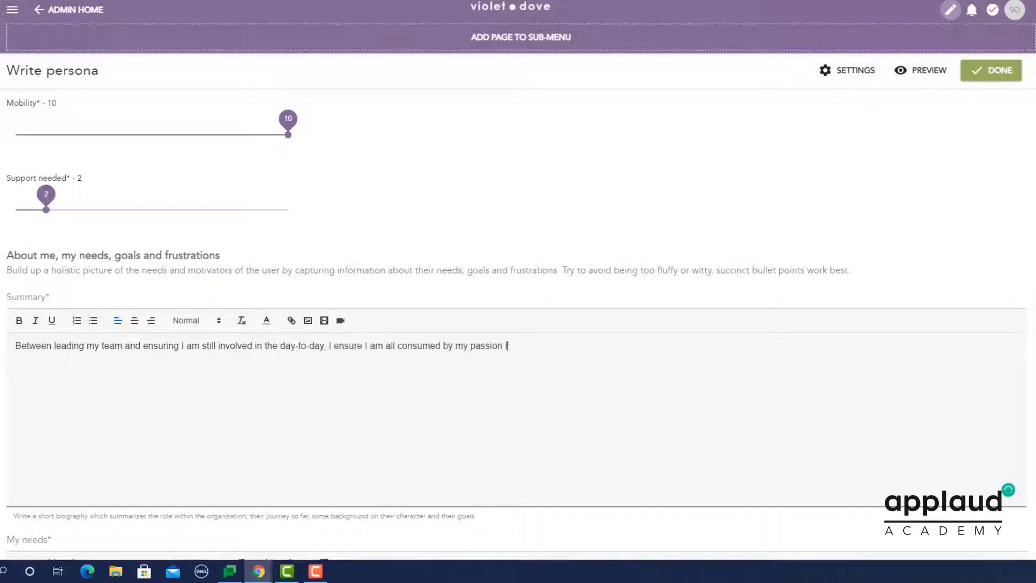
{"action": "type", "text": "or technology. It just so happens it's also my job and career, so I really am doing the job I love."}
{"action": "key", "text": "Return"}
{"action": "type", "text": "It"}
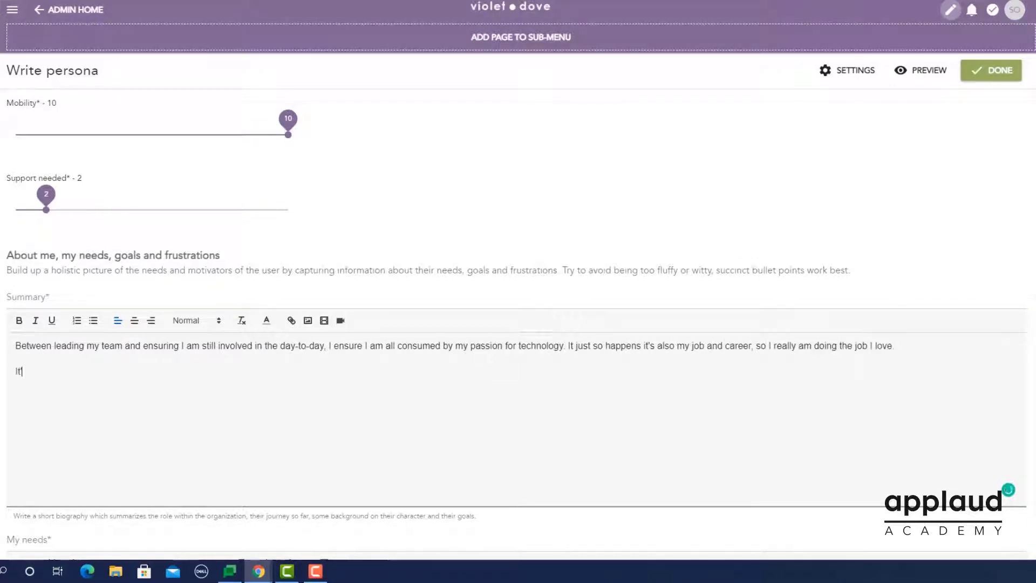
{"action": "type", "text": "'s so great to work for this employer, I am always looking for the next opportunity for my team and me to be involved with, and want to make sure we are always at the forefront of development."}
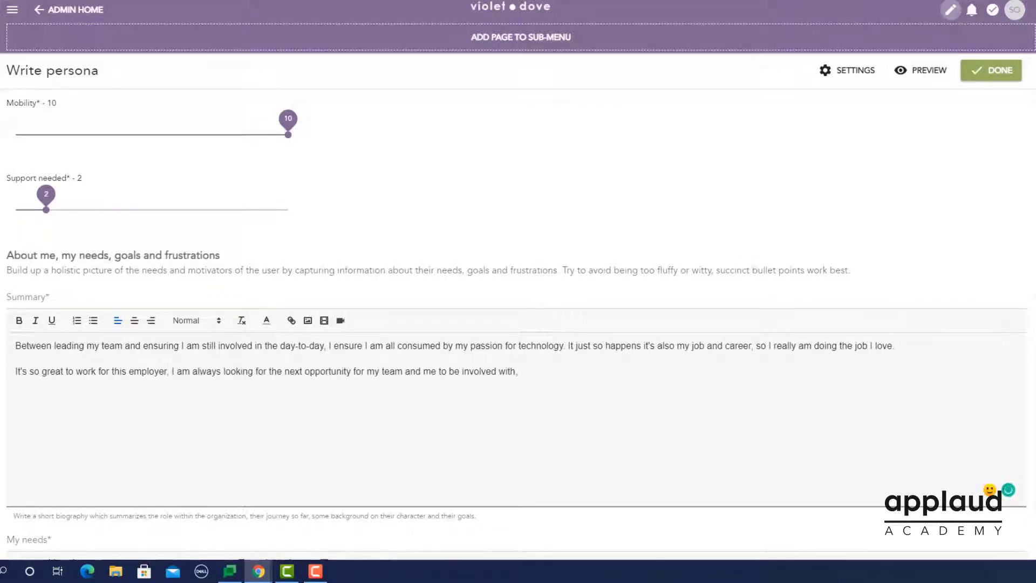
{"action": "key", "text": "Return"}
{"action": "type", "text": "Also, the more content, updates, and future thinking I can consume, the better."}
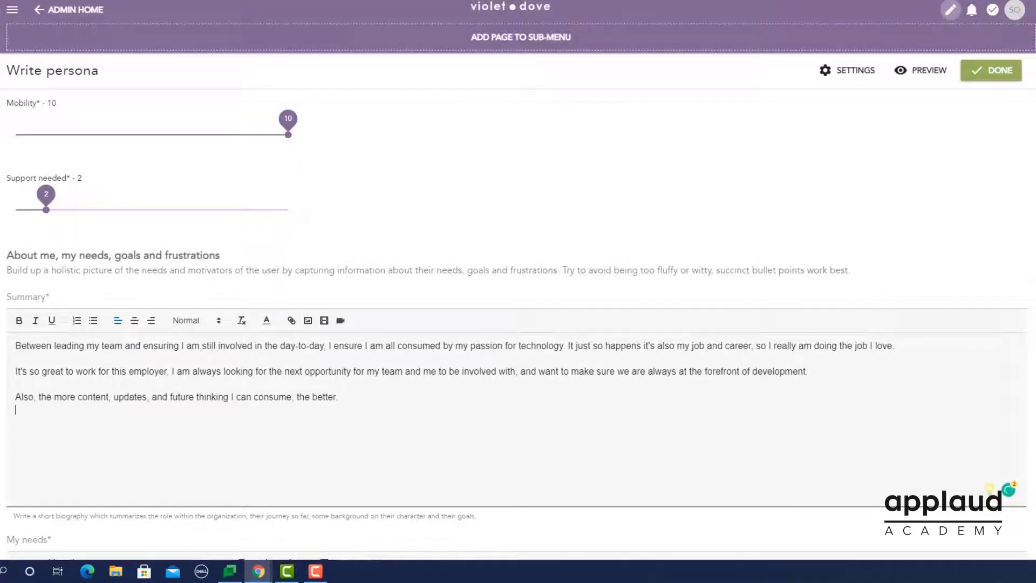
List four numbered needs: being involved, a fast-paced environment, equally hungry team members and peers, and opportunities to share thinking and collaborate across the organization
{"action": "scroll", "coordinate": [34, 249], "scroll_direction": "down", "scroll_amount": 6}
{"action": "left_click", "coordinate": [33, 249]}
{"action": "type", "text": "1. To be involved"}
{"action": "key", "text": "Return"}
{"action": "type", "text": "A fast-paced environment"}
{"action": "key", "text": "Return"}
{"action": "type", "text": "Team"}
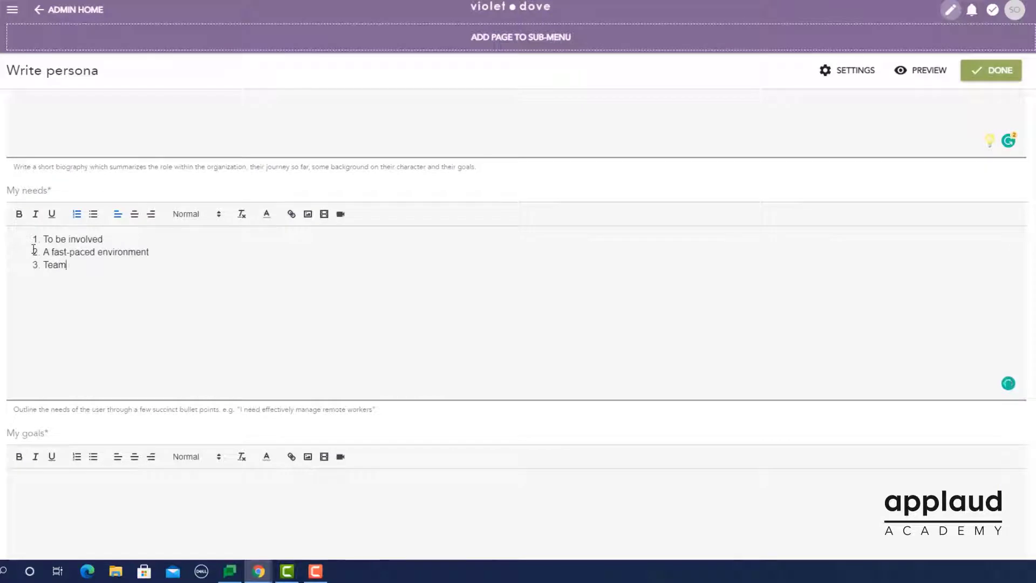
{"action": "type", "text": " members and peers to be as hungry as me to be a part of the journey"}
{"action": "key", "text": "Return"}
{"action": "type", "text": "Great opportunities to s"}
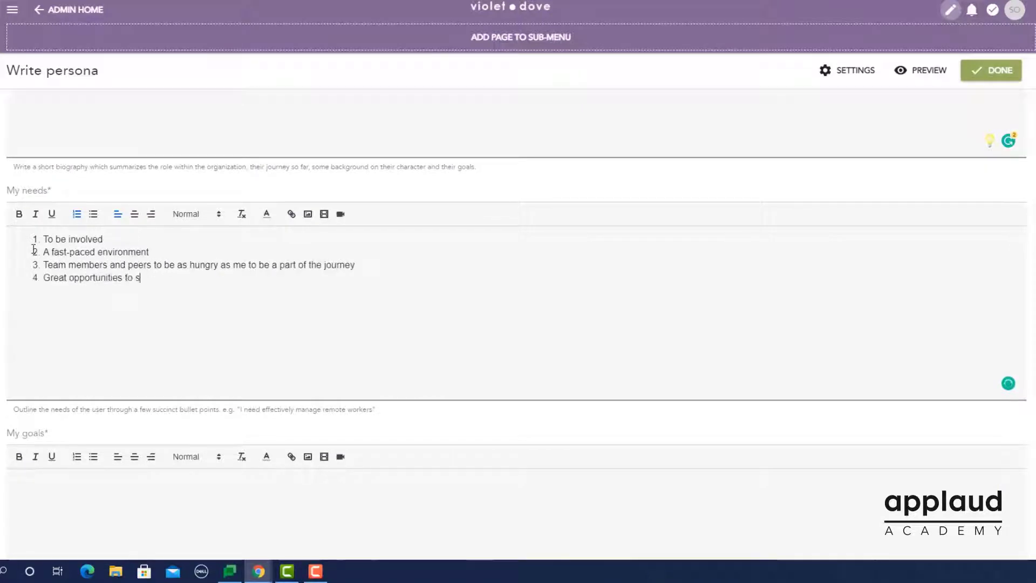
{"action": "type", "text": "hare thinking and collaborate across the organization"}
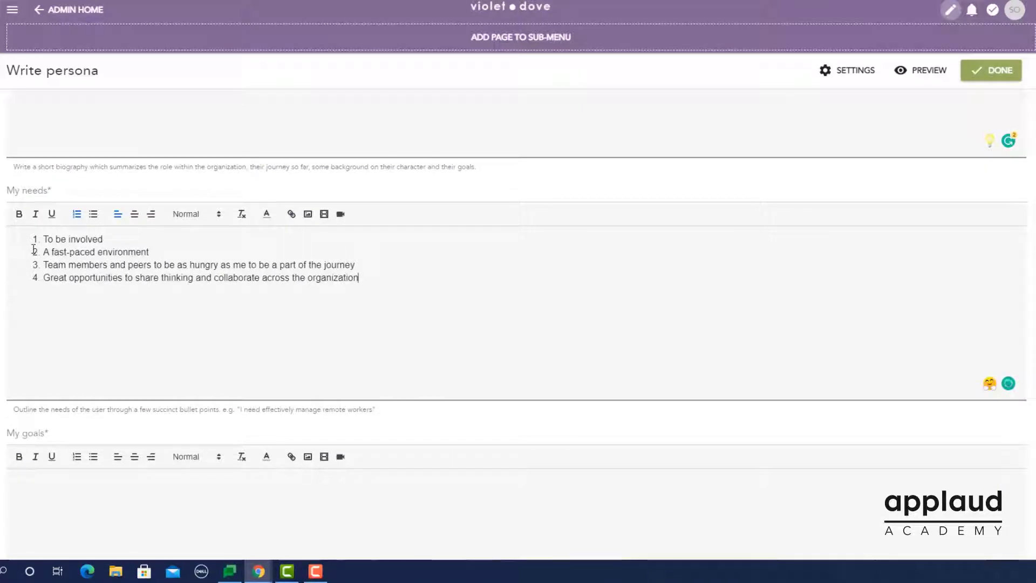
List three numbered goals: continually over-deliver, get the team's developments used within the releases, and push the technology, team and organization to the max
{"action": "scroll", "coordinate": [31, 252], "scroll_direction": "down", "scroll_amount": 3}
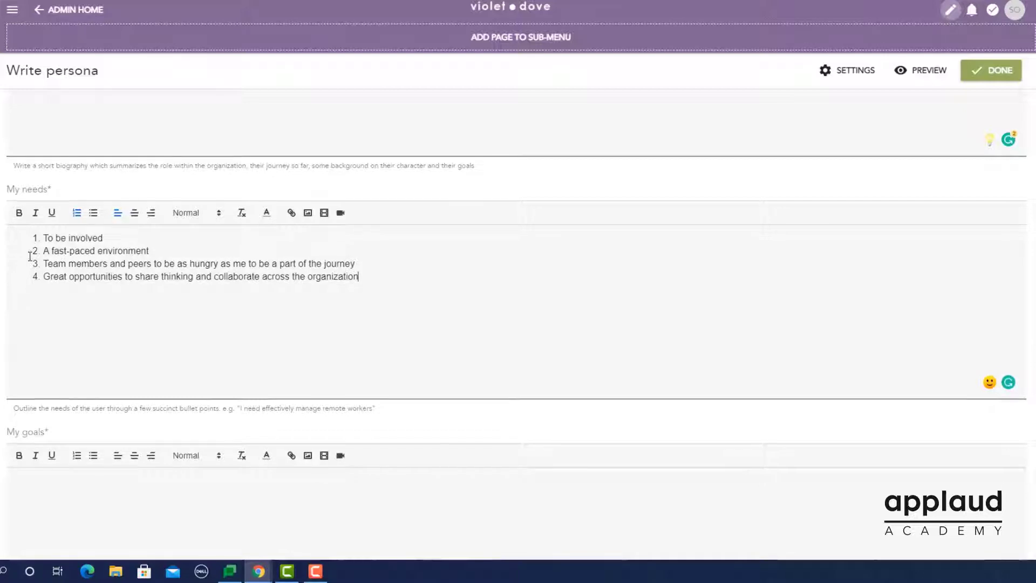
{"action": "type", "text": "To continually over-deliver"}
{"action": "key", "text": "Return"}
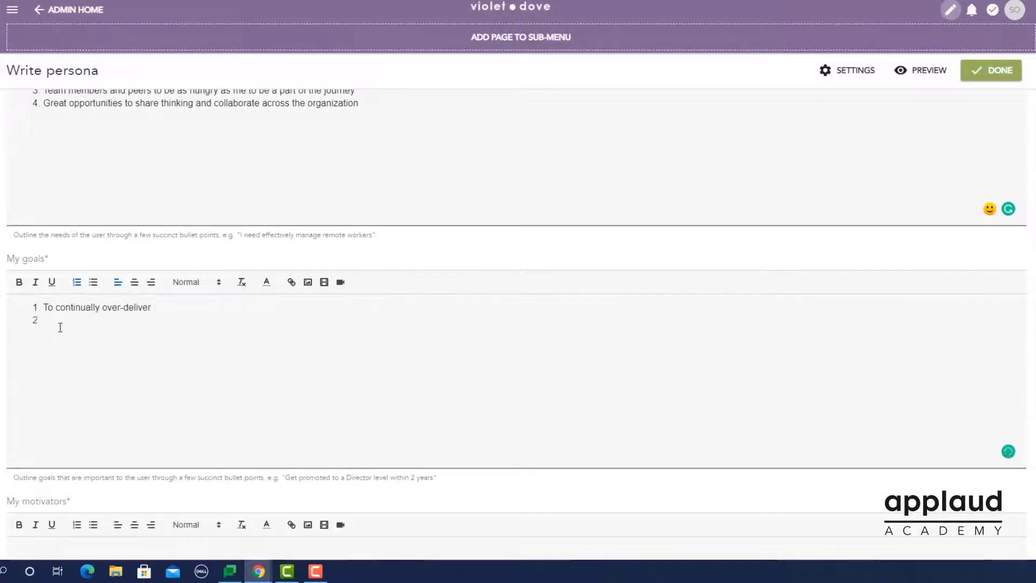
{"action": "type", "text": "To make sure it's my and my team's developments that are being used within the releases"}
{"action": "key", "text": "Return"}
{"action": "type", "text": "Push the technology, team, and my organization to the max"}
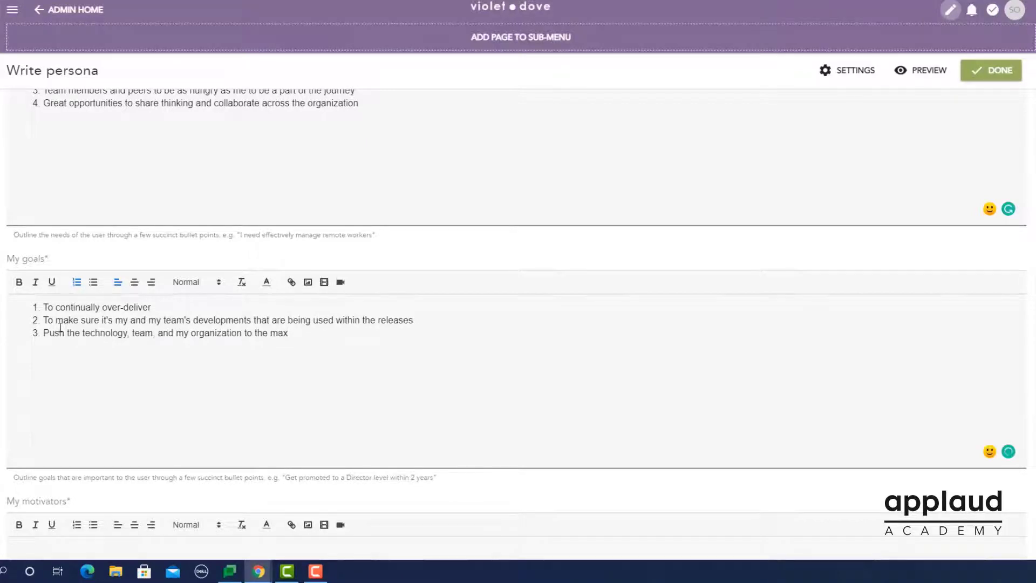
List four numbered motivators: fast pace success, CTO level within the next 18 months, growing with the company, and seeing the team over-deliver
{"action": "scroll", "coordinate": [67, 372], "scroll_direction": "down", "scroll_amount": 3}
{"action": "left_click", "coordinate": [67, 371]}
{"action": "type", "text": "Fast pace success"}
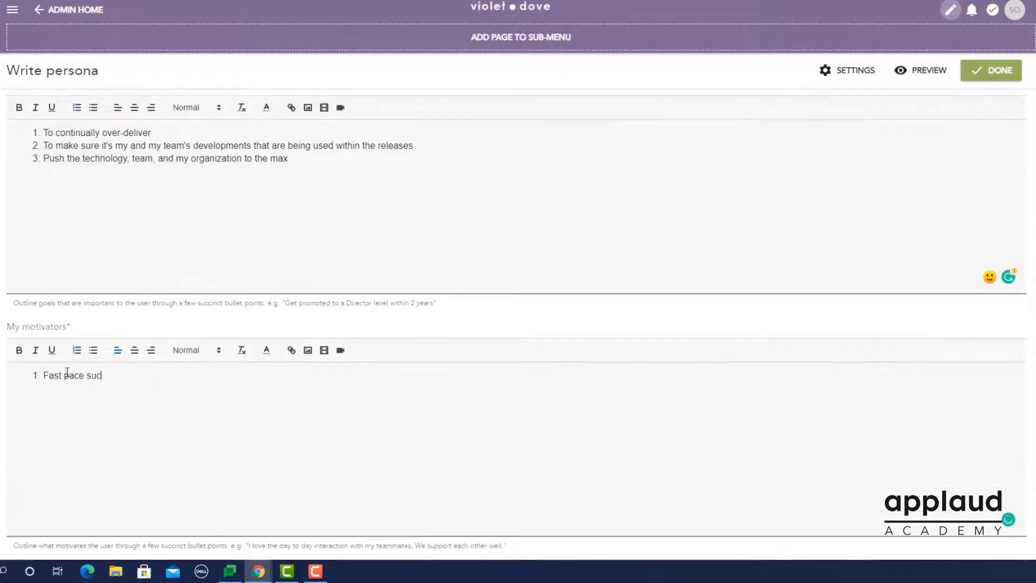
{"action": "key", "text": "Return"}
{"action": "type", "text": "To be CTO level within the next 18 months"}
{"action": "key", "text": "Return"}
{"action": "type", "text": "T"}
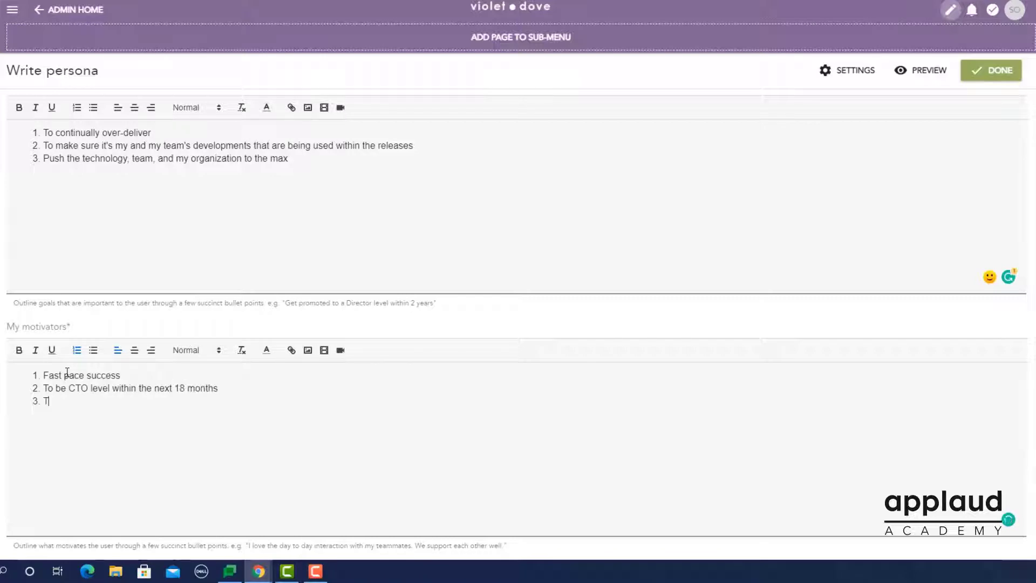
{"action": "type", "text": "he company to progress and grow so I can with it"}
{"action": "key", "text": "Return"}
{"action": "type", "text": "See my team over-deliver"}
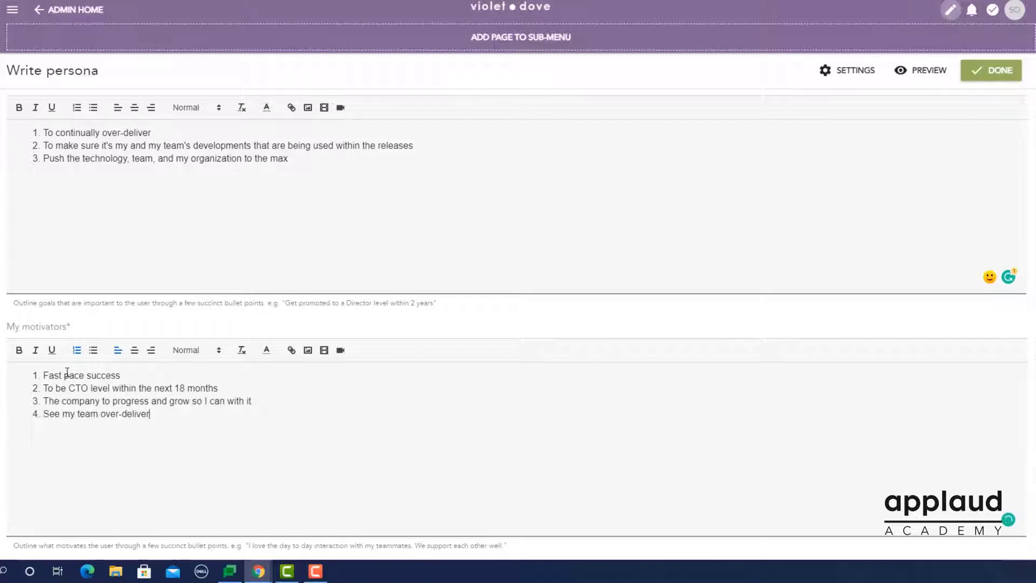
List four numbered frustrations: some teams' slow delivery, people seeing this as a job, substandard or passionless team work, and slow release of content or collaboration
{"action": "scroll", "coordinate": [67, 372], "scroll_direction": "down", "scroll_amount": 3}
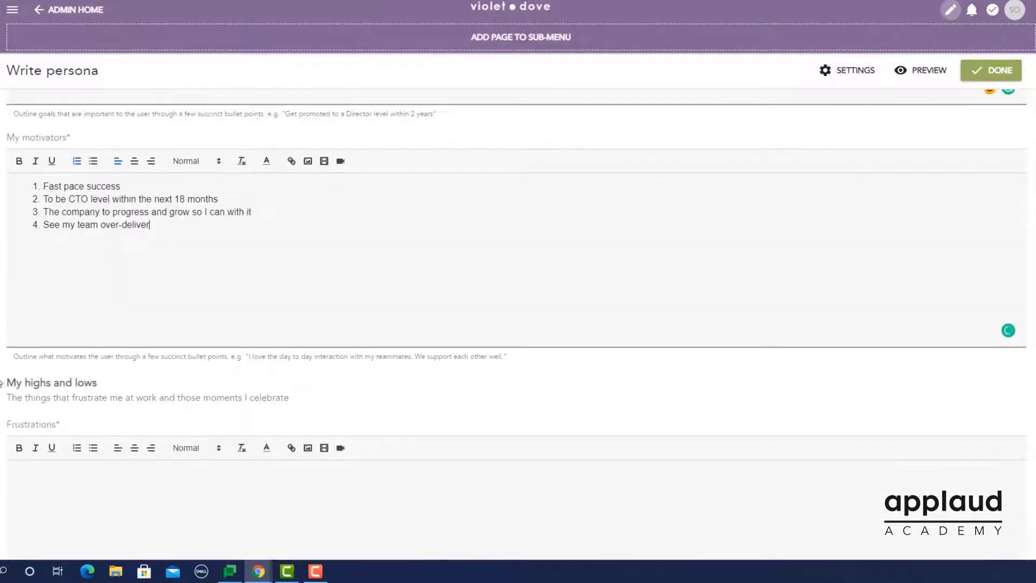
{"action": "scroll", "coordinate": [1, 383], "scroll_direction": "down", "scroll_amount": 2}
{"action": "left_click", "coordinate": [38, 381]}
{"action": "type", "text": "Slow pace of delivery"}
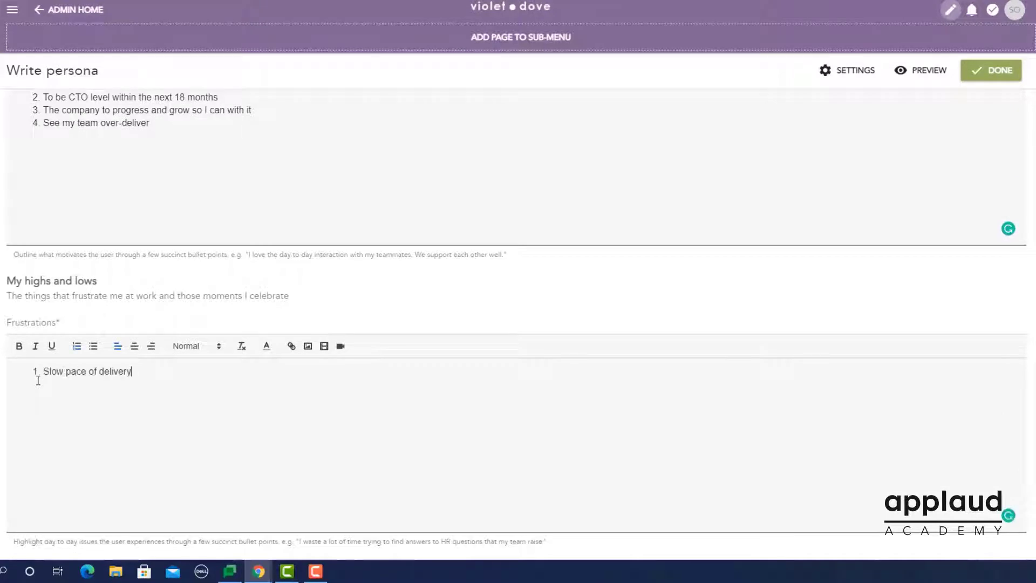
{"action": "type", "text": " by some teams"}
{"action": "key", "text": "Return"}
{"action": "type", "text": "Seeing people on see this as a job"}
{"action": "key", "text": "Return"}
{"action": "type", "text": "When my team members "}
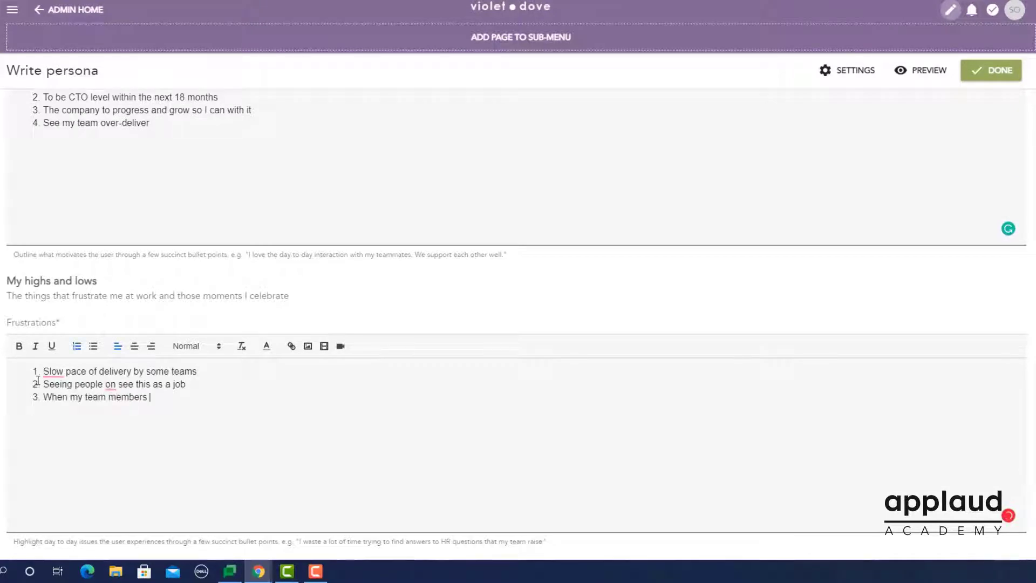
{"action": "type", "text": "deliver substandard work or don't have a passion for a piece"}
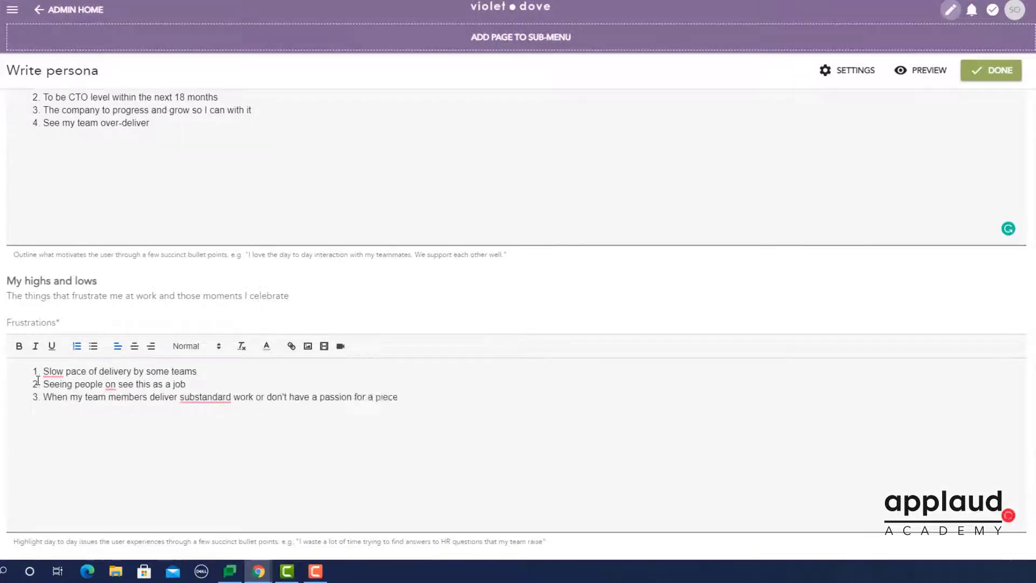
{"action": "type", "text": " of work"}
{"action": "key", "text": "Return"}
{"action": "type", "text": "Slow release of content and or collaboration"}
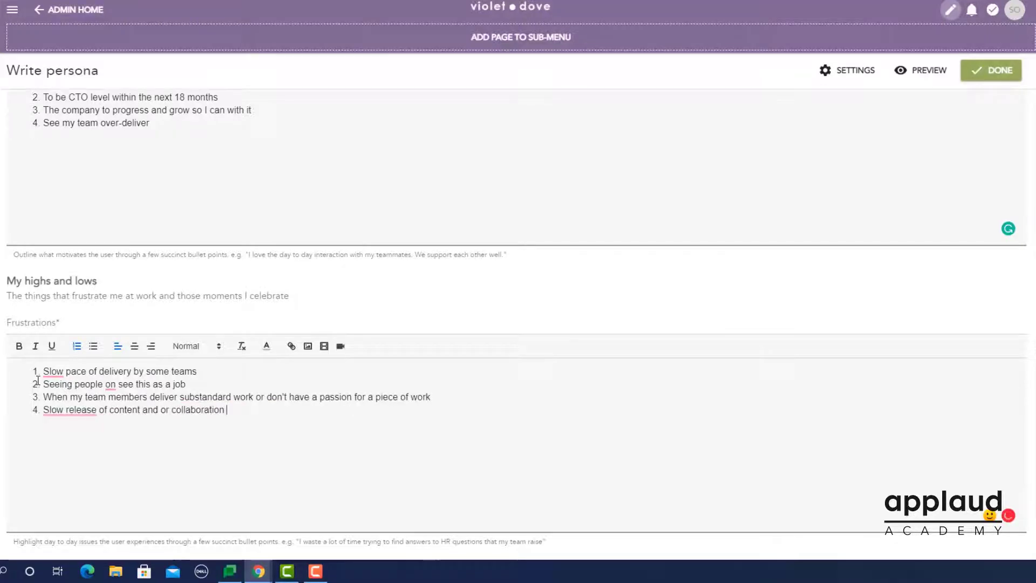
List three numbered memorable moments: graduating from University, developments in key technology releases, and being a champion and public speaker for the company
{"action": "scroll", "coordinate": [19, 348], "scroll_direction": "down", "scroll_amount": 5}
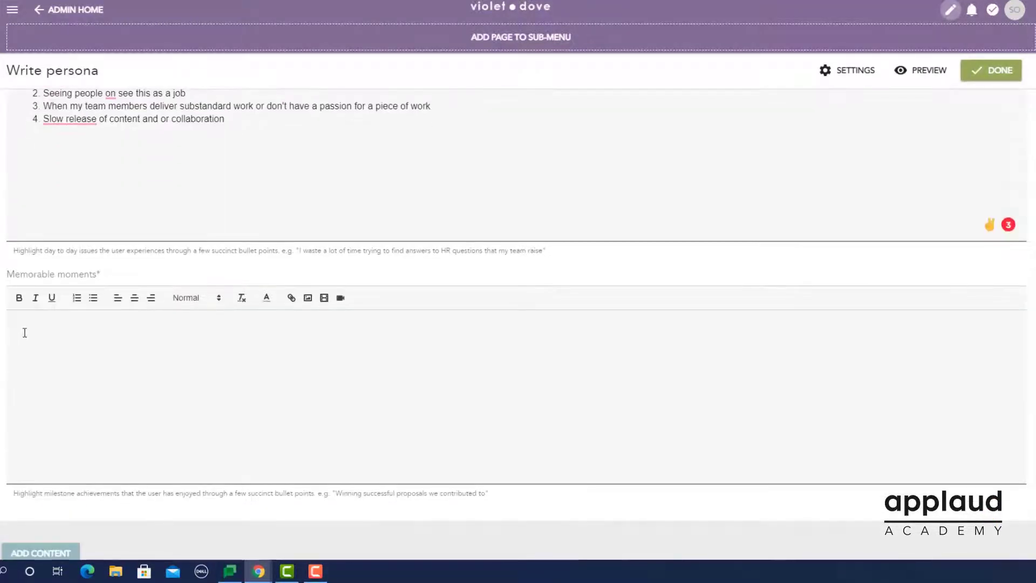
{"action": "left_click", "coordinate": [24, 332]}
{"action": "type", "text": "Graduating from University"}
{"action": "key", "text": "Return"}
{"action": "type", "text": "Seeing my developments be part of key technology releases"}
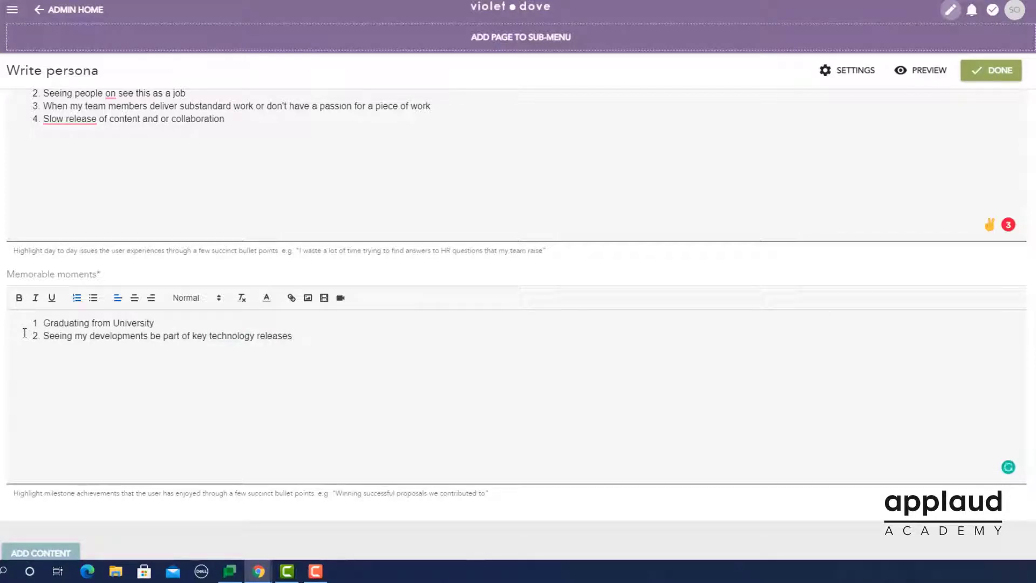
{"action": "key", "text": "Return"}
{"action": "type", "text": "Being a champion and public speaker for the company"}
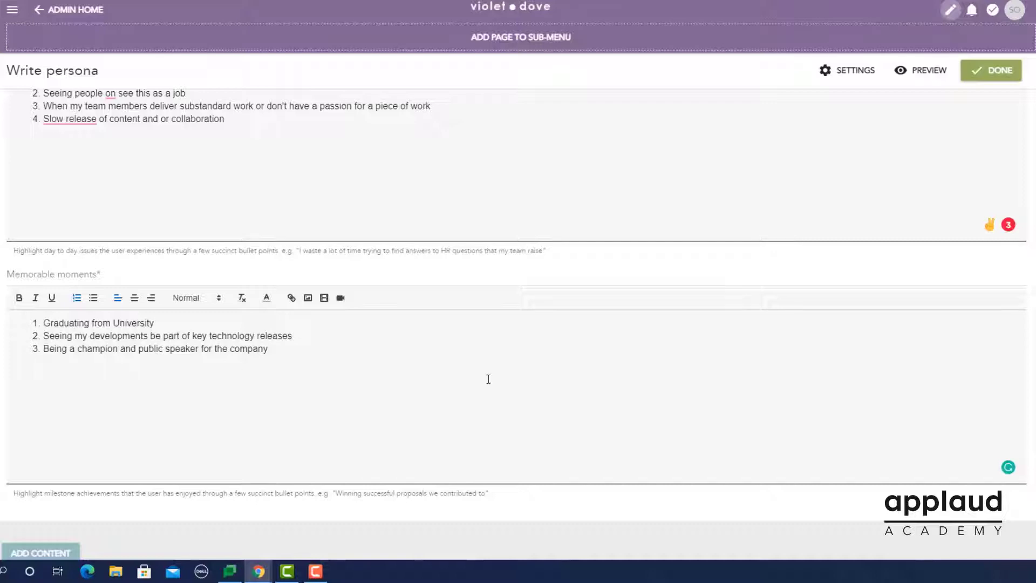
Publish the completed persona from the Write persona page
{"action": "scroll", "coordinate": [618, 392], "scroll_direction": "up", "scroll_amount": 15}
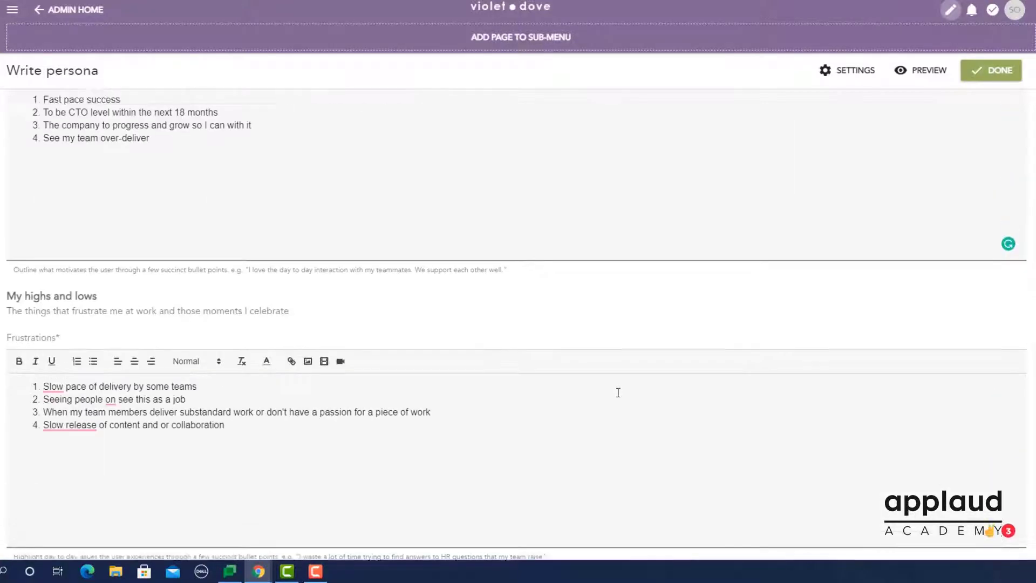
{"action": "scroll", "coordinate": [618, 392], "scroll_direction": "up", "scroll_amount": 15}
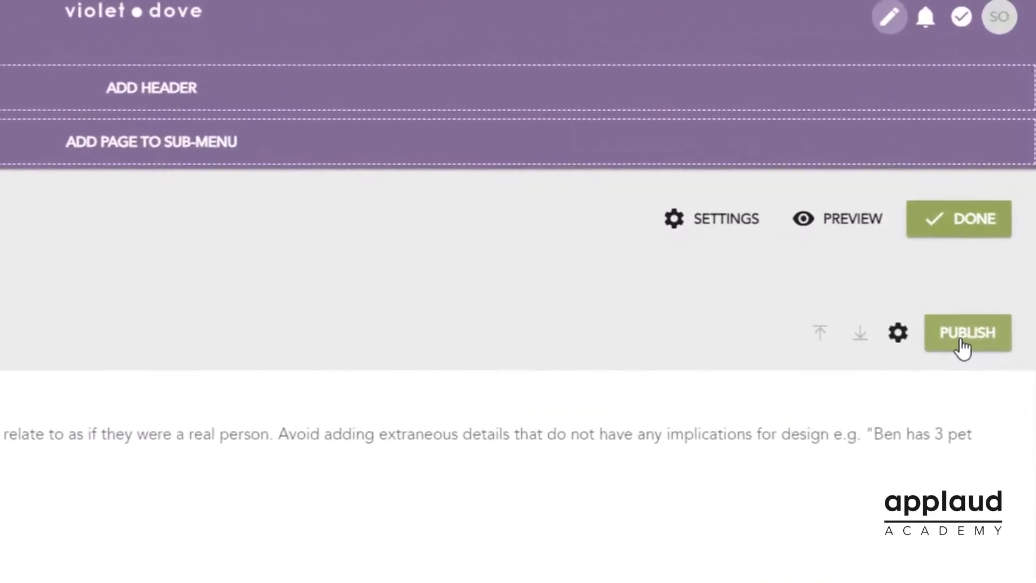
{"action": "left_click", "coordinate": [963, 345]}
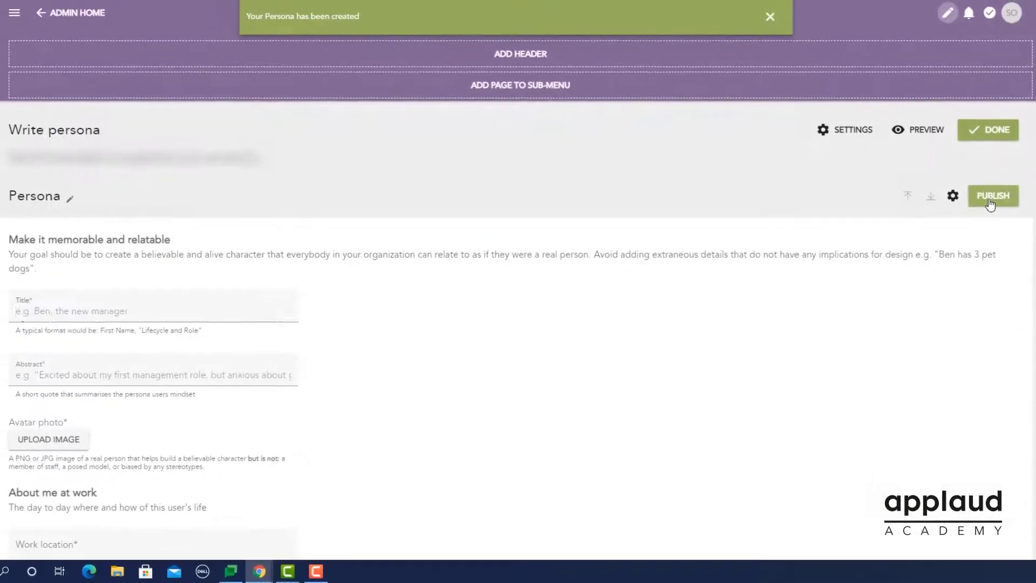
Title a second persona with its first name and "New to the world of work", and fill in its abstract
{"action": "left_click", "coordinate": [24, 312]}
{"action": "type", "text": "Ben - New to the world of work"}
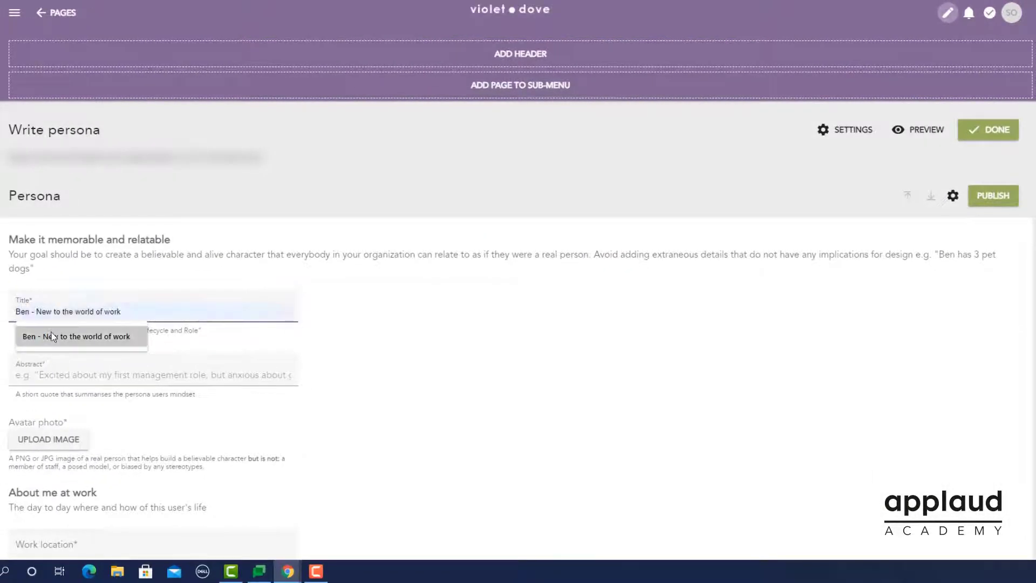
{"action": "left_click", "coordinate": [50, 333]}
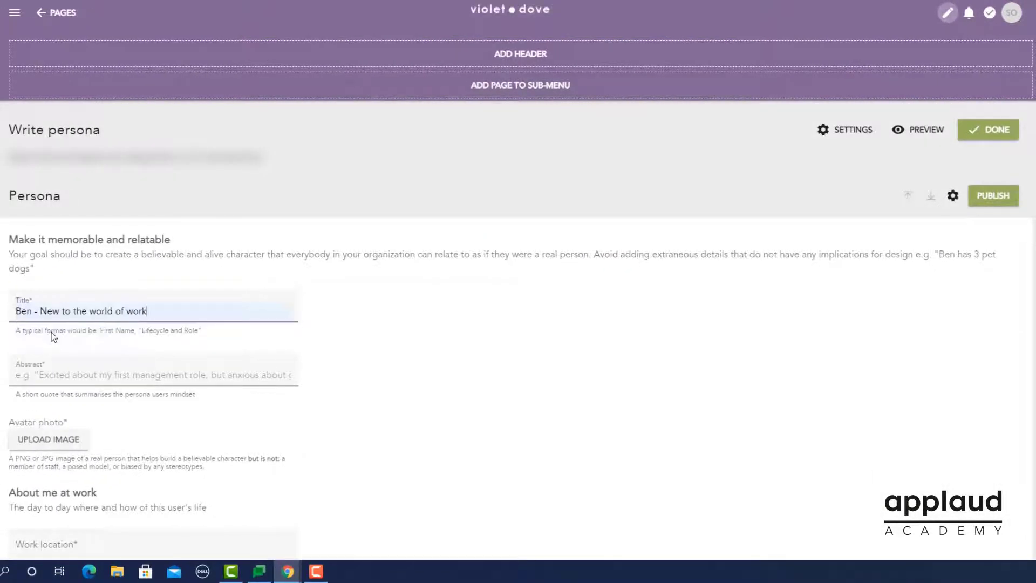
{"action": "left_click", "coordinate": [51, 372]}
{"action": "left_click", "coordinate": [60, 420]}
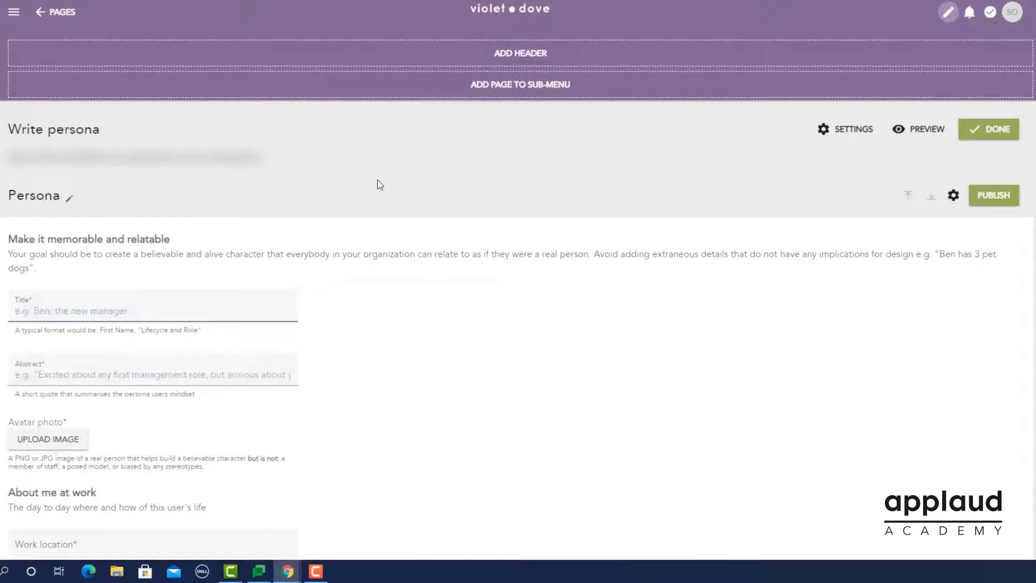
Open the Personas page and read through each published persona's story, needs, goals, motivators and traits
{"action": "left_click", "coordinate": [59, 21]}
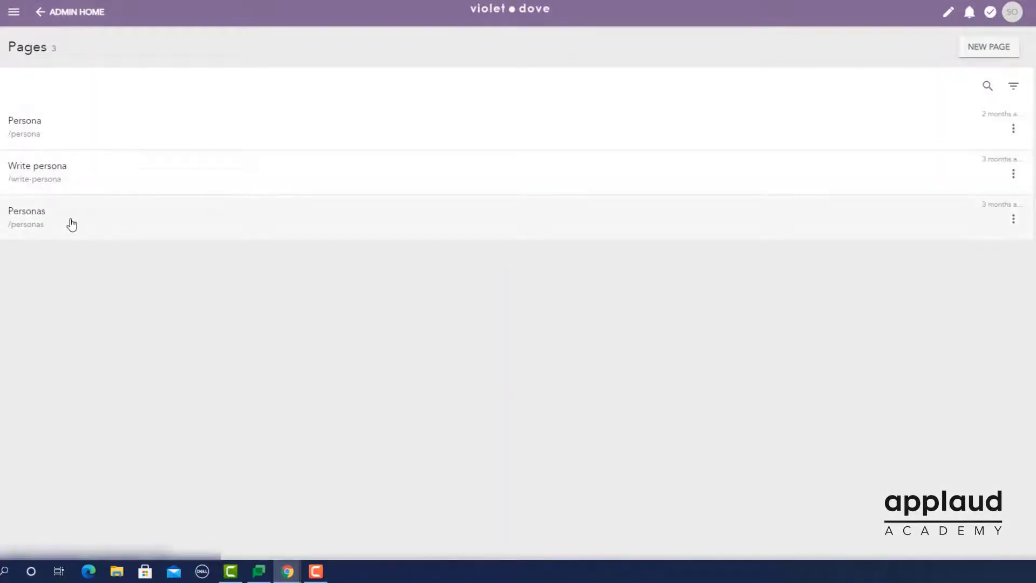
{"action": "left_click", "coordinate": [72, 224]}
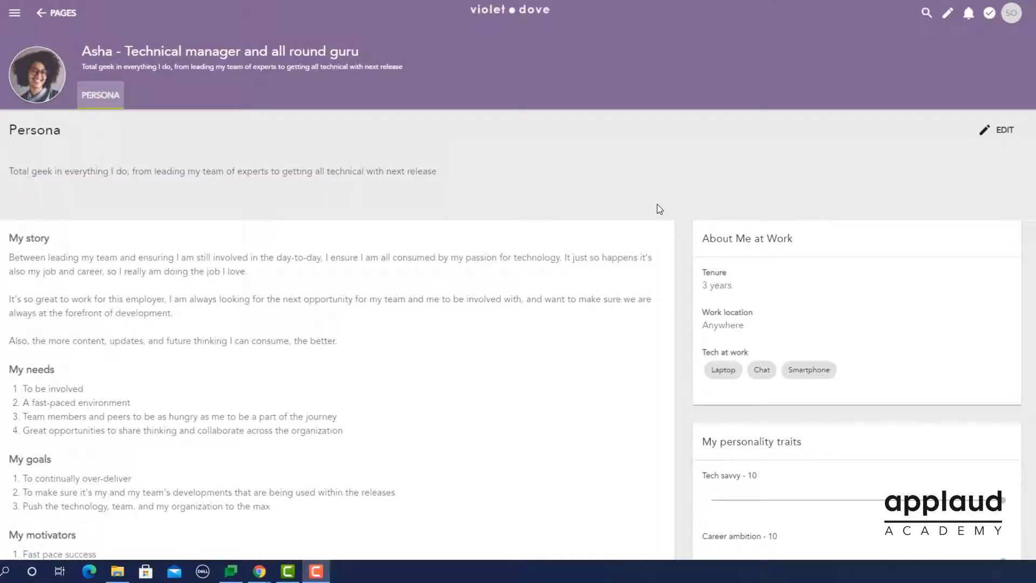
{"action": "scroll", "coordinate": [659, 209], "scroll_direction": "down", "scroll_amount": 6}
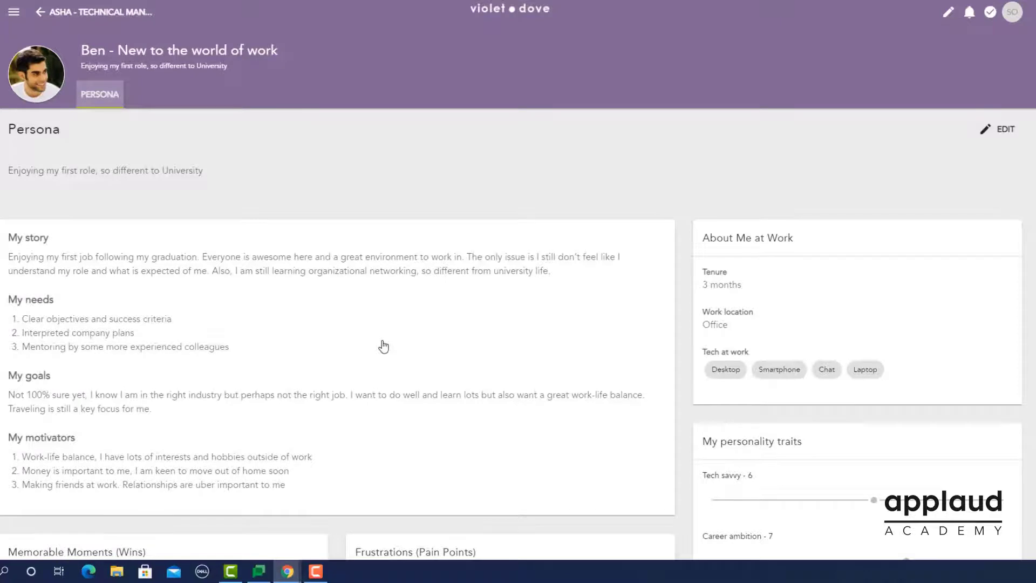
{"action": "scroll", "coordinate": [383, 345], "scroll_direction": "down", "scroll_amount": 4}
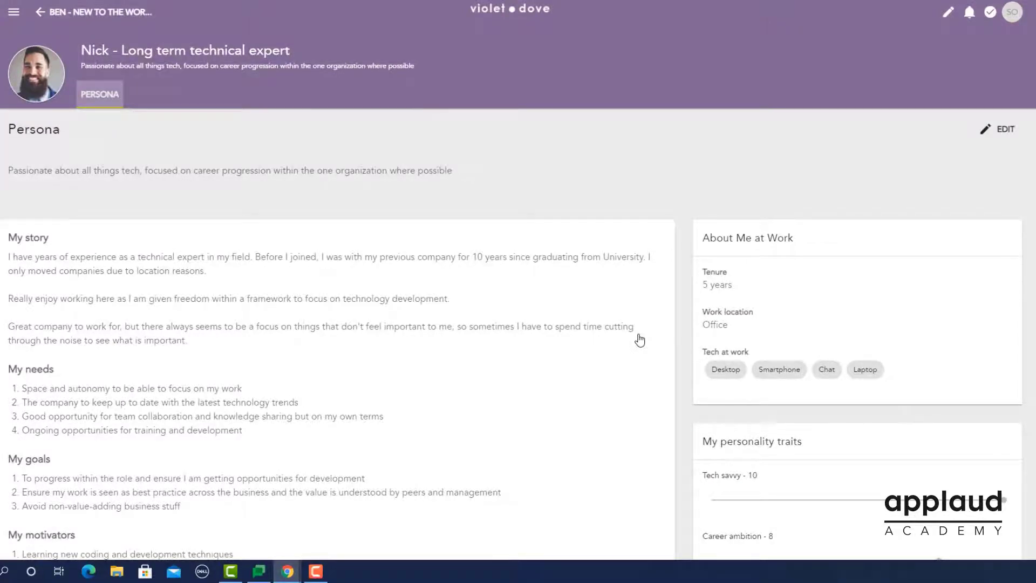
{"action": "scroll", "coordinate": [640, 340], "scroll_direction": "down", "scroll_amount": 5}
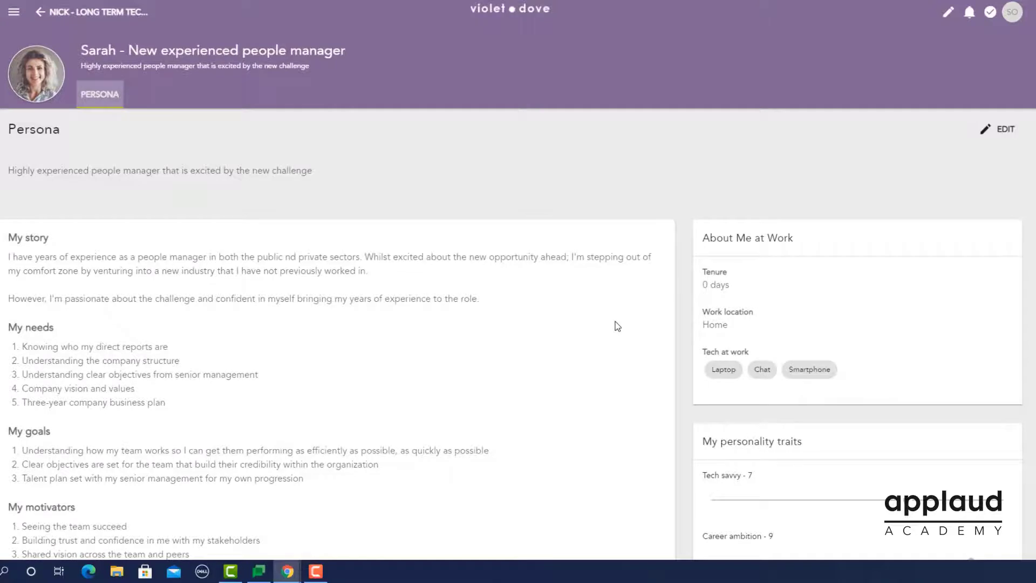
{"action": "scroll", "coordinate": [618, 326], "scroll_direction": "down", "scroll_amount": 4}
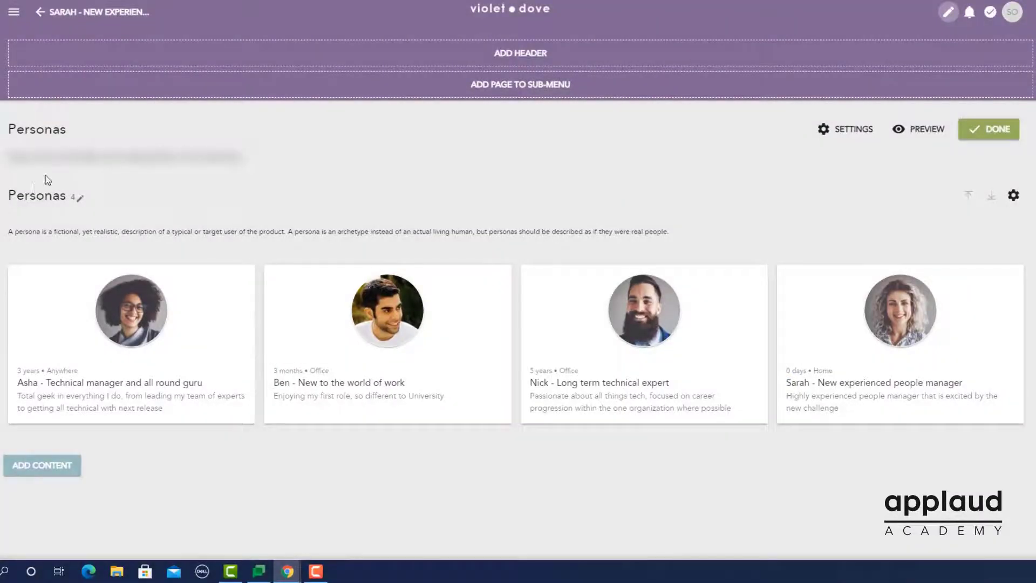
Read the Highlights template's details, install it, and check its installation status in the templates list
{"action": "left_click", "coordinate": [478, 17]}
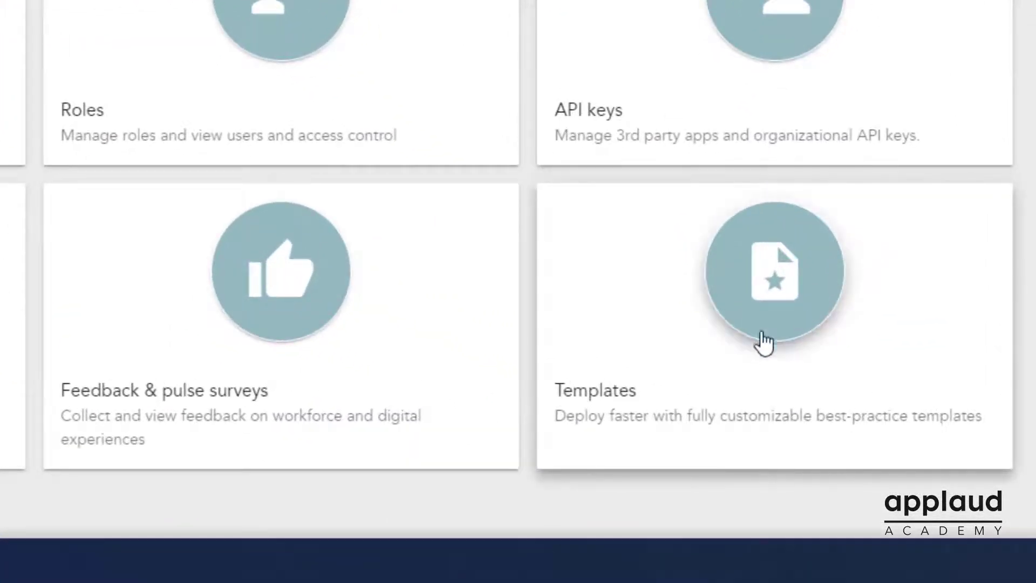
{"action": "left_click", "coordinate": [765, 343]}
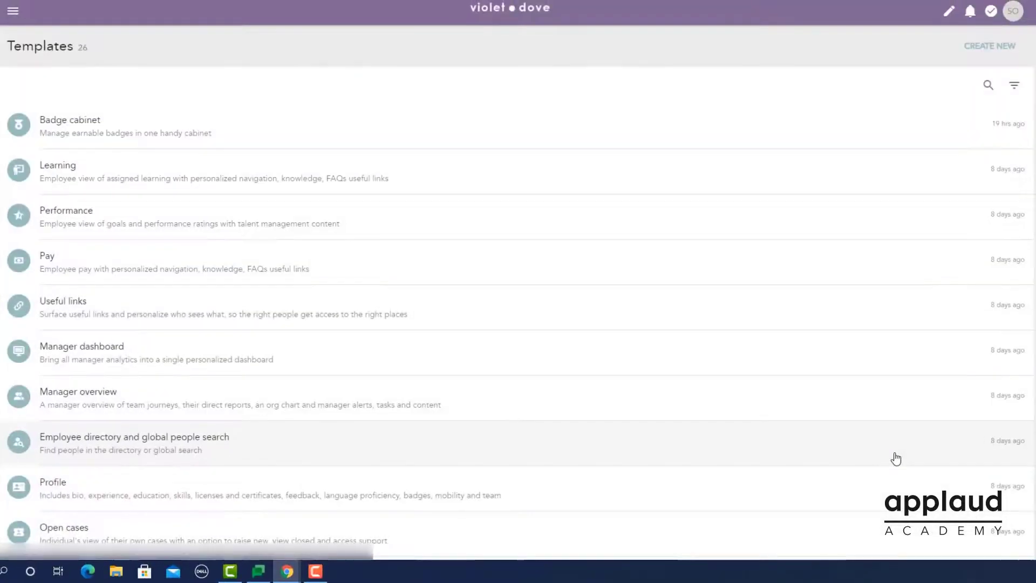
{"action": "scroll", "coordinate": [896, 459], "scroll_direction": "down", "scroll_amount": 2}
{"action": "scroll", "coordinate": [896, 458], "scroll_direction": "down", "scroll_amount": 6}
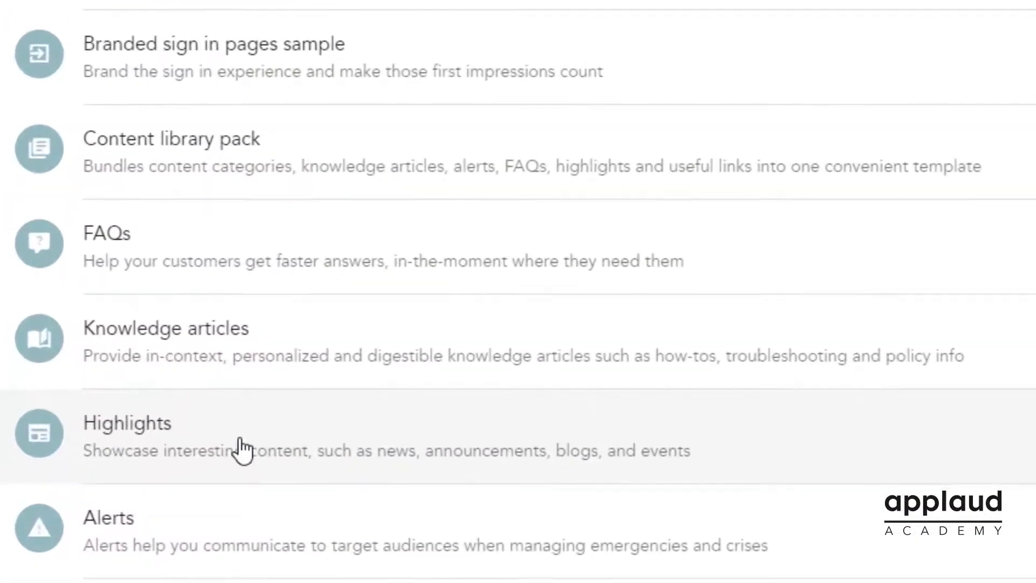
{"action": "left_click", "coordinate": [242, 449]}
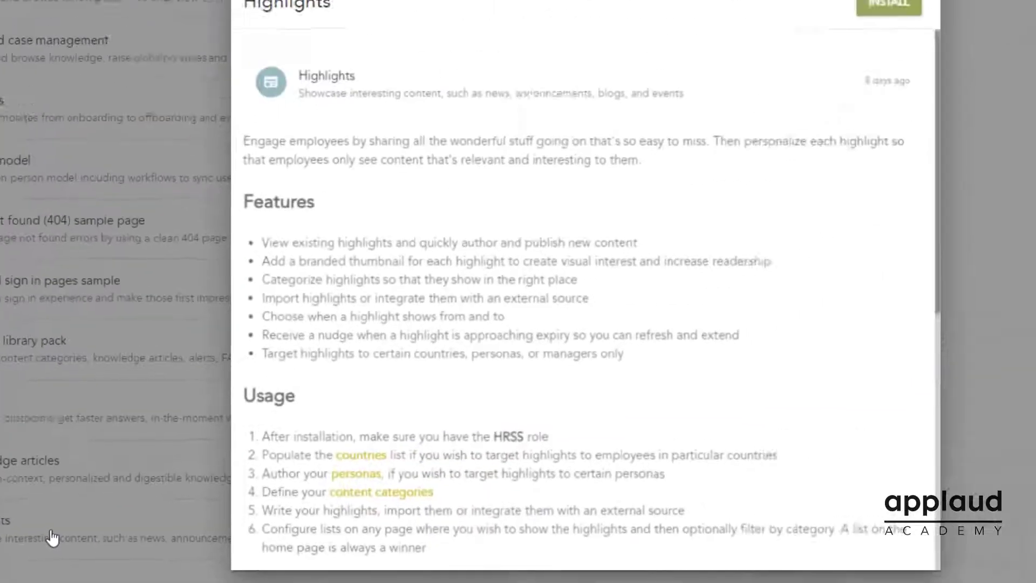
{"action": "scroll", "coordinate": [597, 322], "scroll_direction": "down", "scroll_amount": 8}
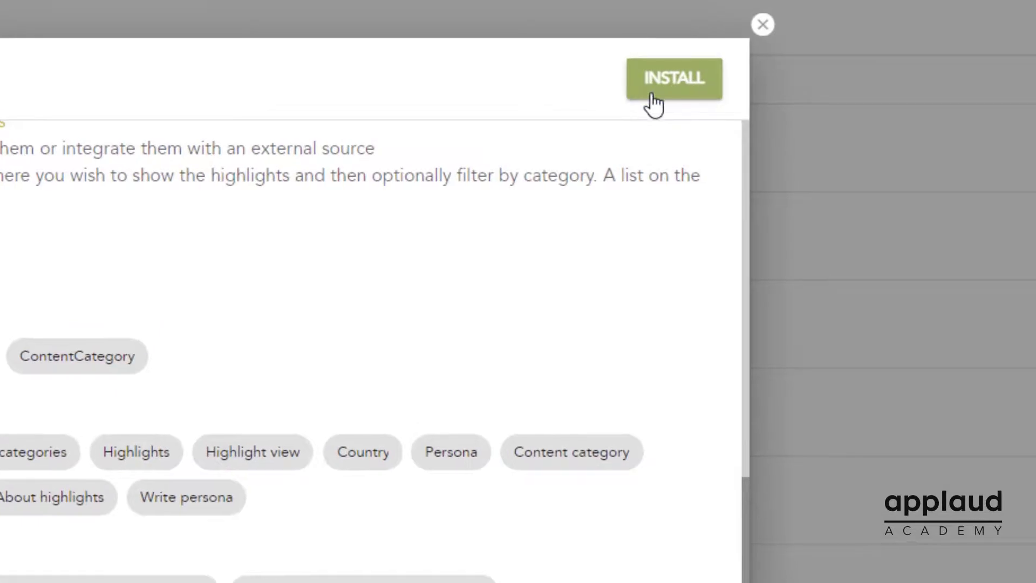
{"action": "left_click", "coordinate": [654, 105]}
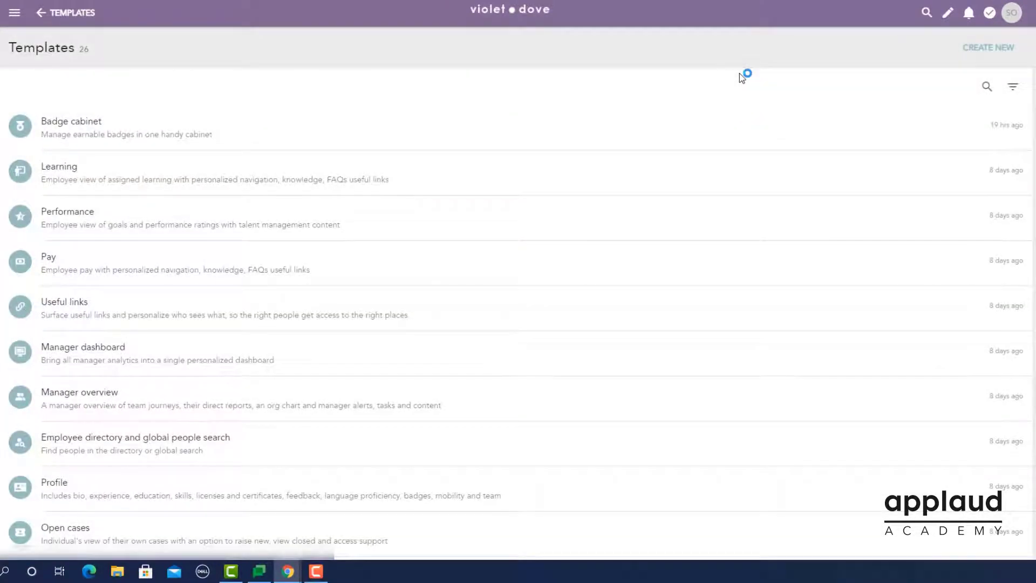
{"action": "scroll", "coordinate": [743, 77], "scroll_direction": "down", "scroll_amount": 7}
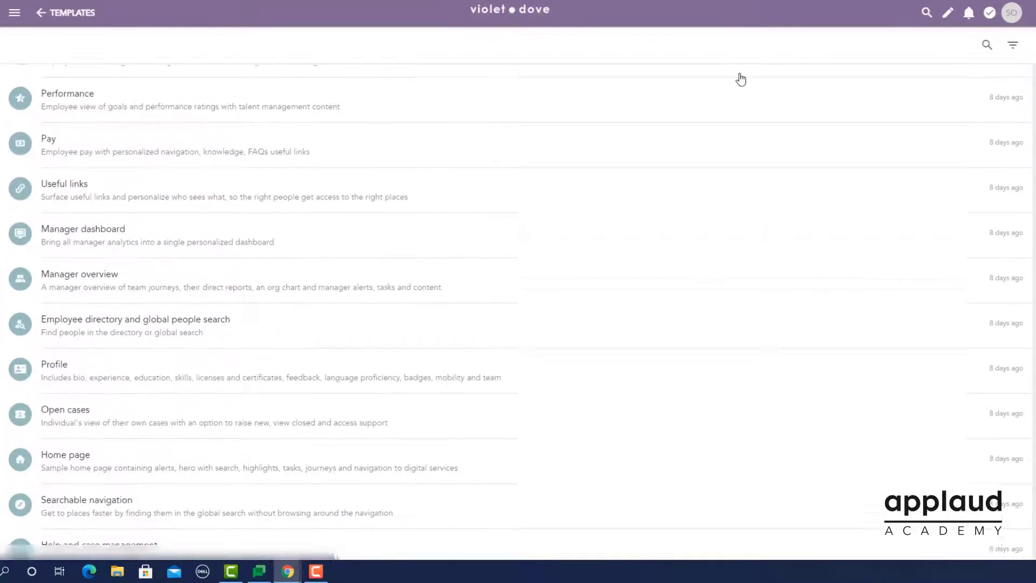
{"action": "scroll", "coordinate": [741, 79], "scroll_direction": "down", "scroll_amount": 10}
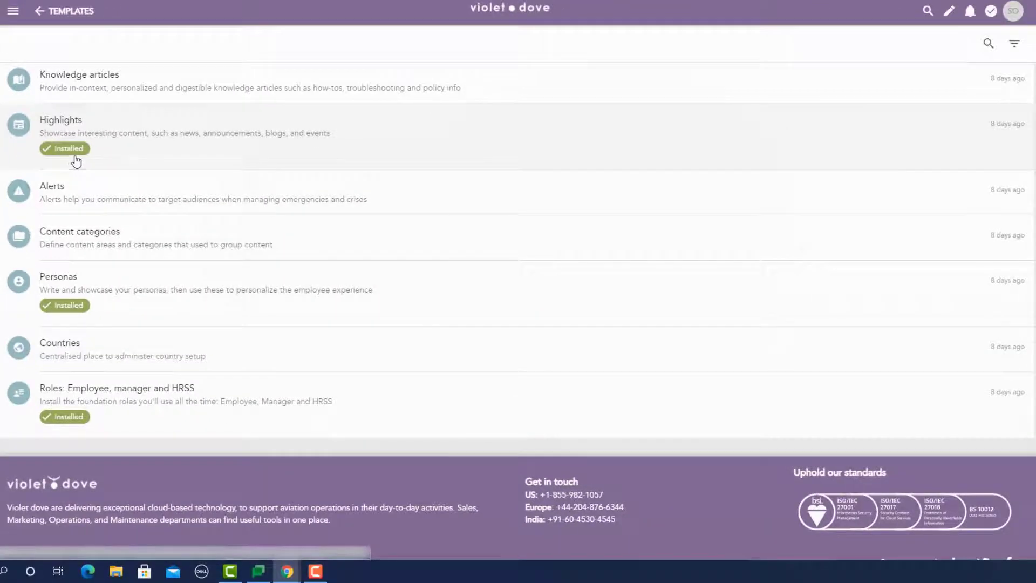
On the Country page, enter the name United Kingdom of Great Britain and Northern Ireland and the code GB
{"action": "left_click", "coordinate": [496, 21]}
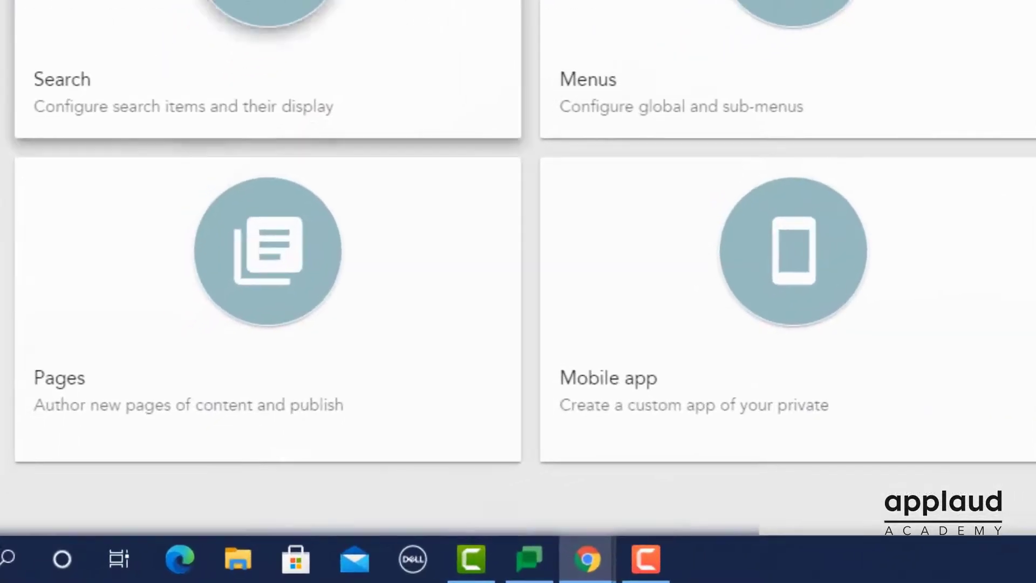
{"action": "left_click", "coordinate": [254, 310]}
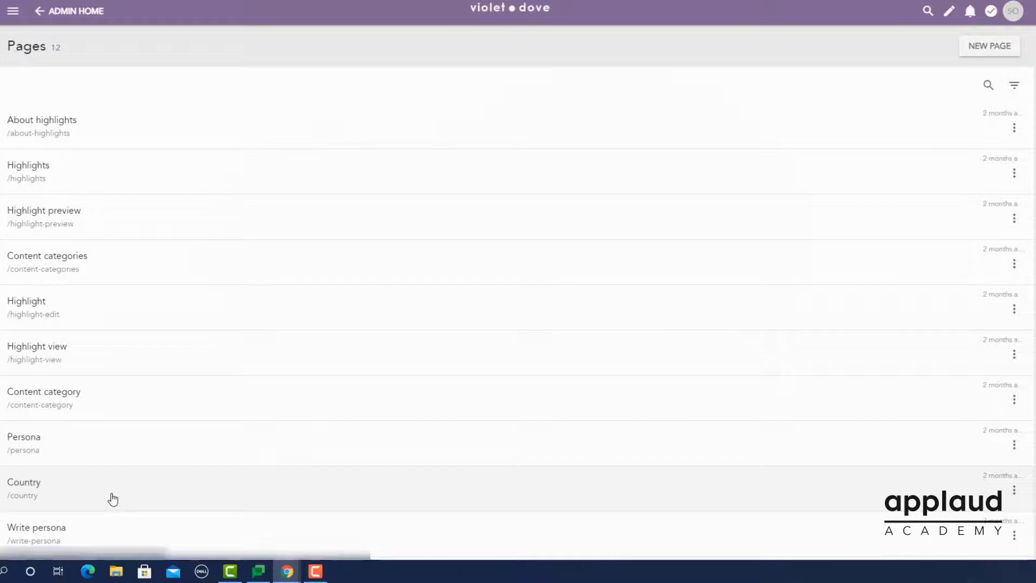
{"action": "left_click", "coordinate": [113, 499]}
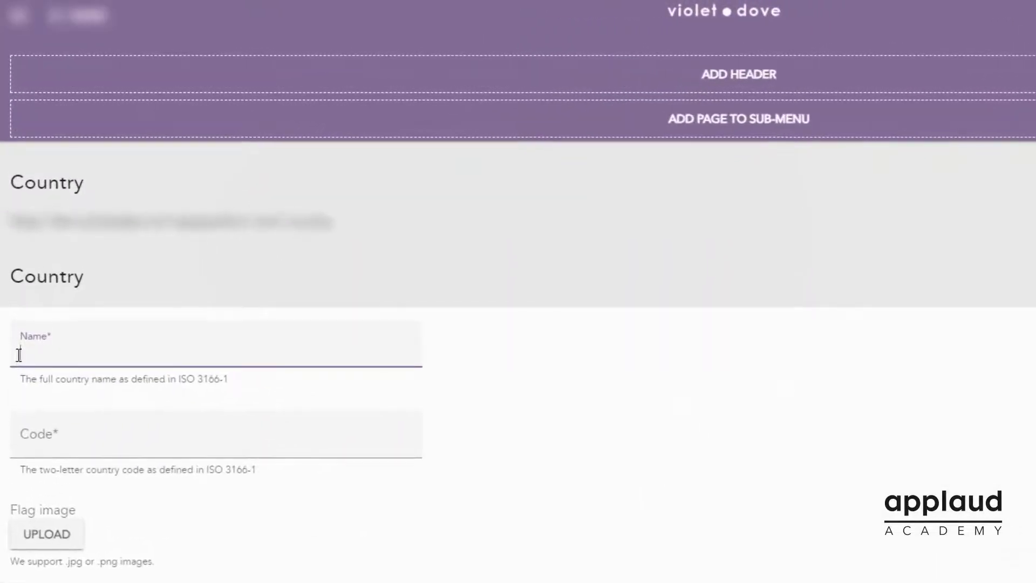
{"action": "type", "text": "United"}
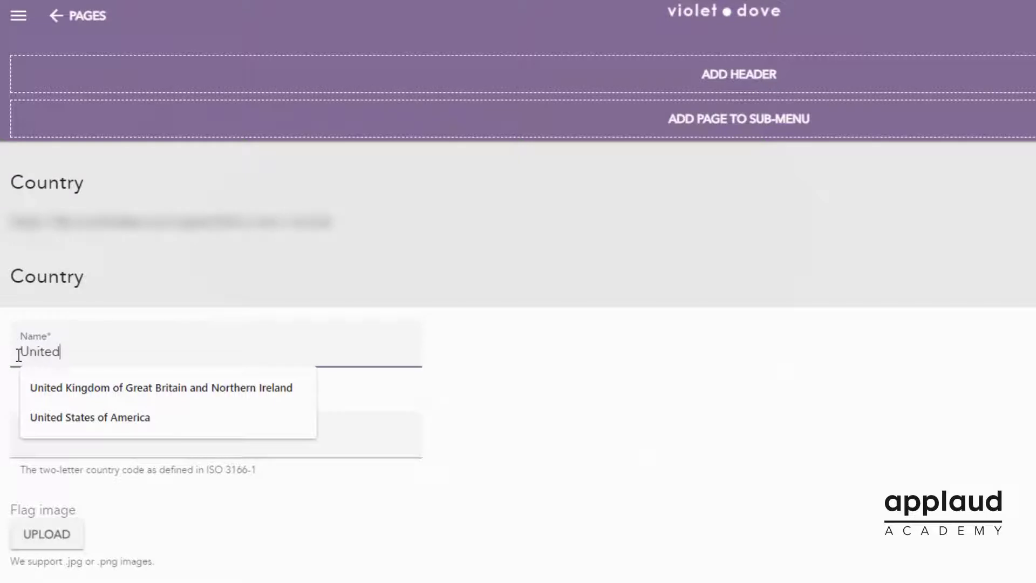
{"action": "left_click", "coordinate": [86, 381]}
{"action": "left_click", "coordinate": [78, 441]}
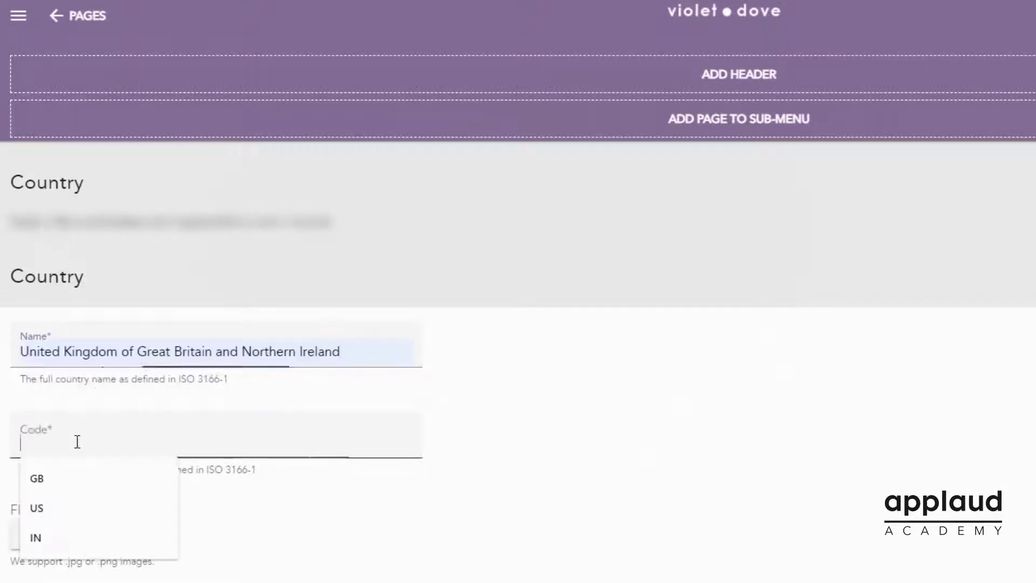
{"action": "left_click", "coordinate": [65, 481]}
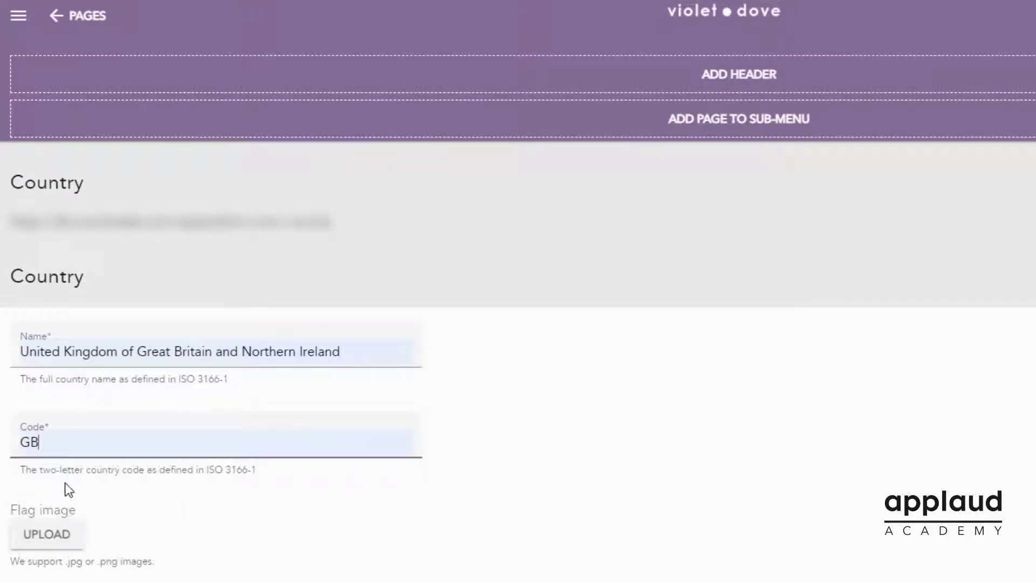
Upload the GB flag image for the United Kingdom entry, and save the India country entry
{"action": "left_click", "coordinate": [42, 544]}
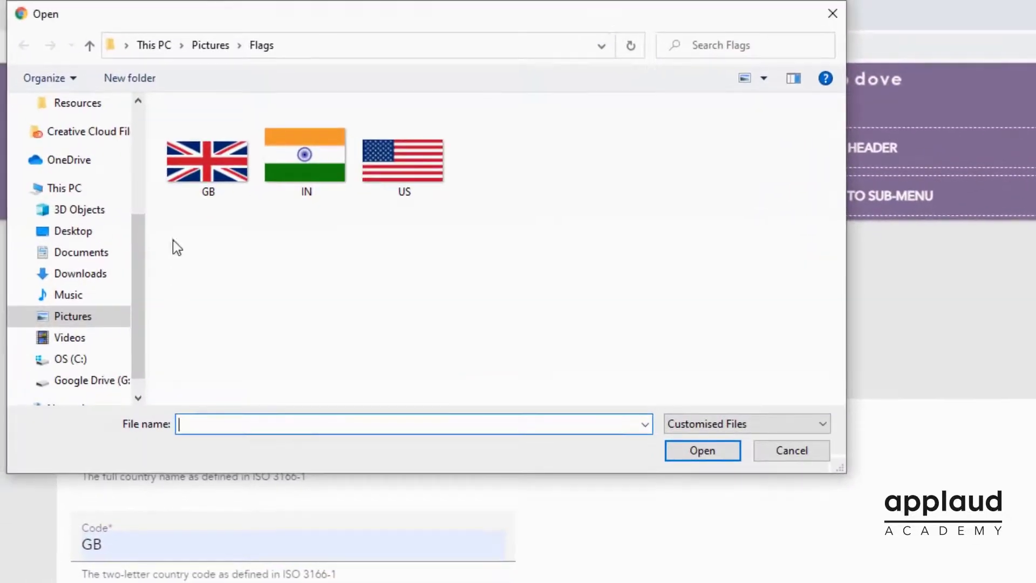
{"action": "left_click", "coordinate": [140, 89]}
{"action": "double_click", "coordinate": [200, 149]}
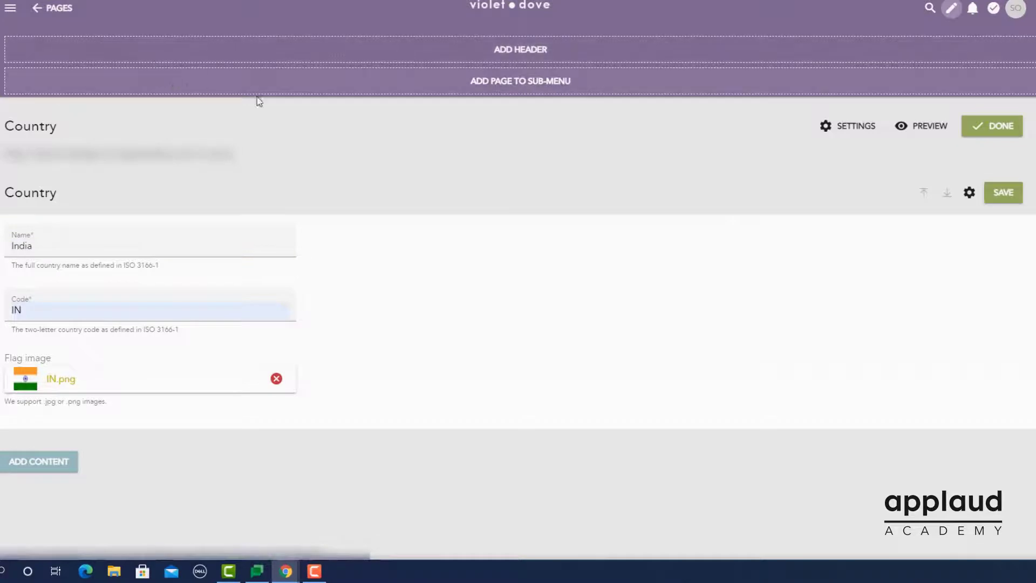
{"action": "left_click", "coordinate": [997, 204]}
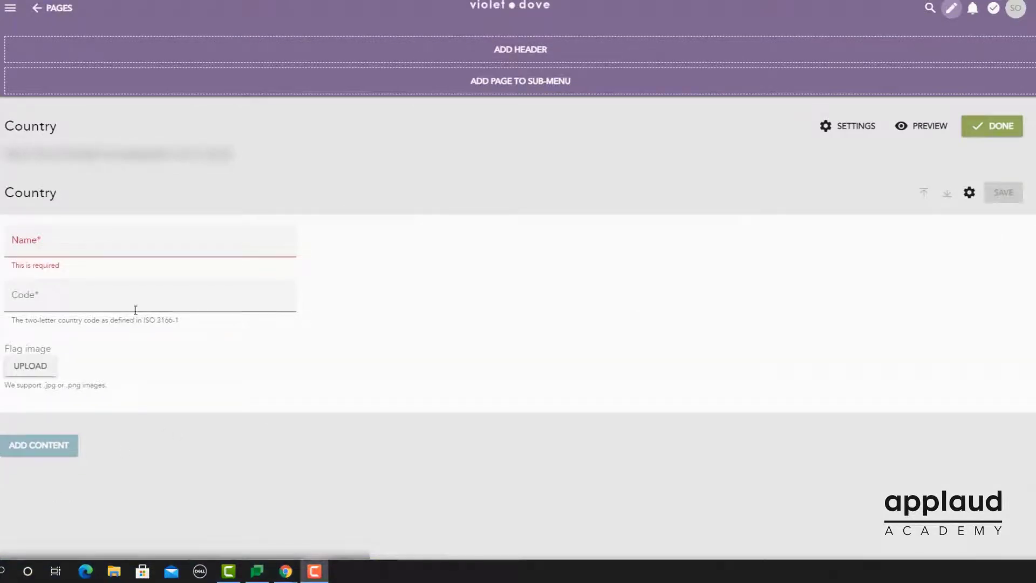
Open the Countries page to view the saved country entries
{"action": "left_click", "coordinate": [36, 8]}
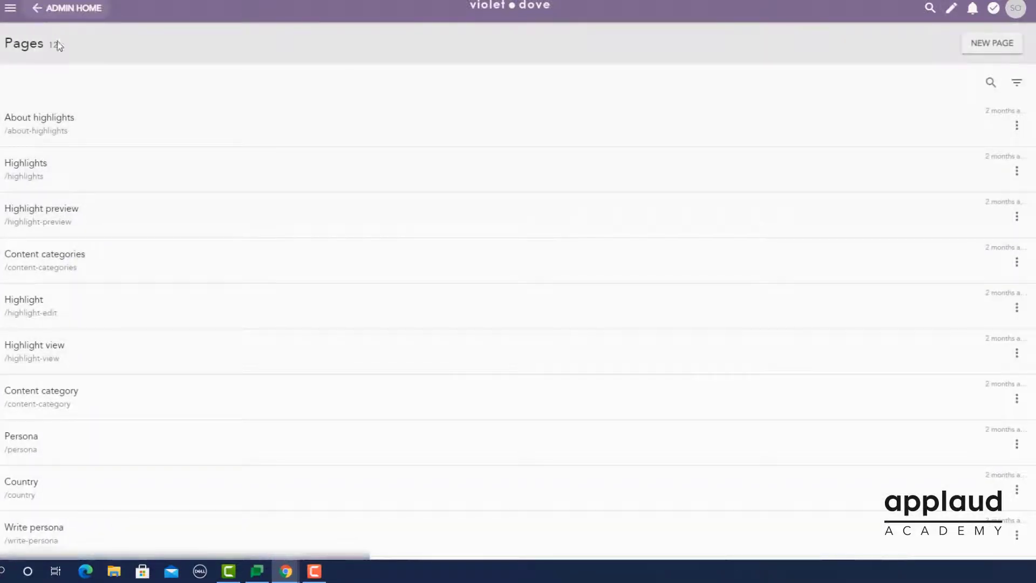
{"action": "scroll", "coordinate": [181, 273], "scroll_direction": "down", "scroll_amount": 5}
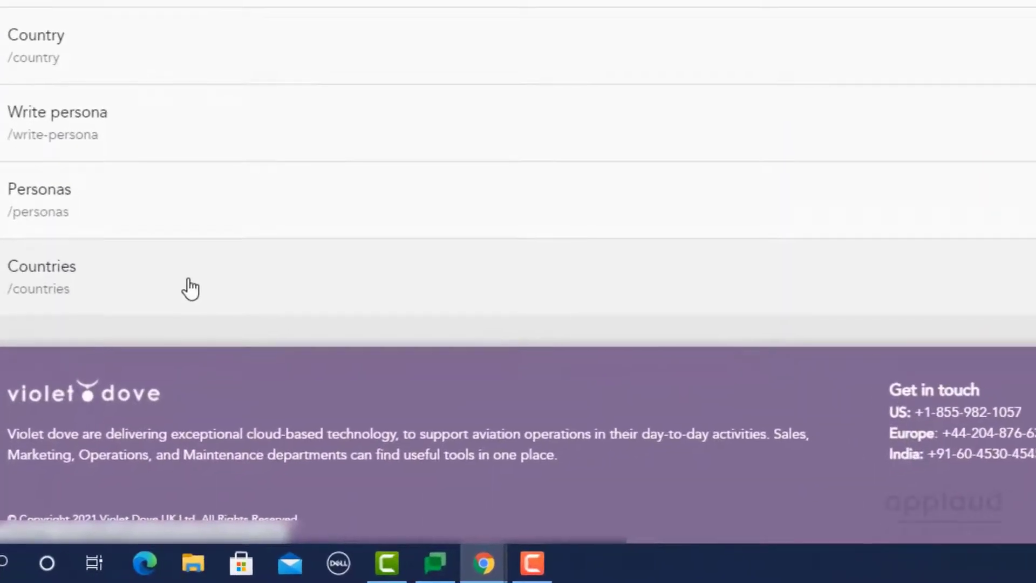
{"action": "left_click", "coordinate": [190, 289]}
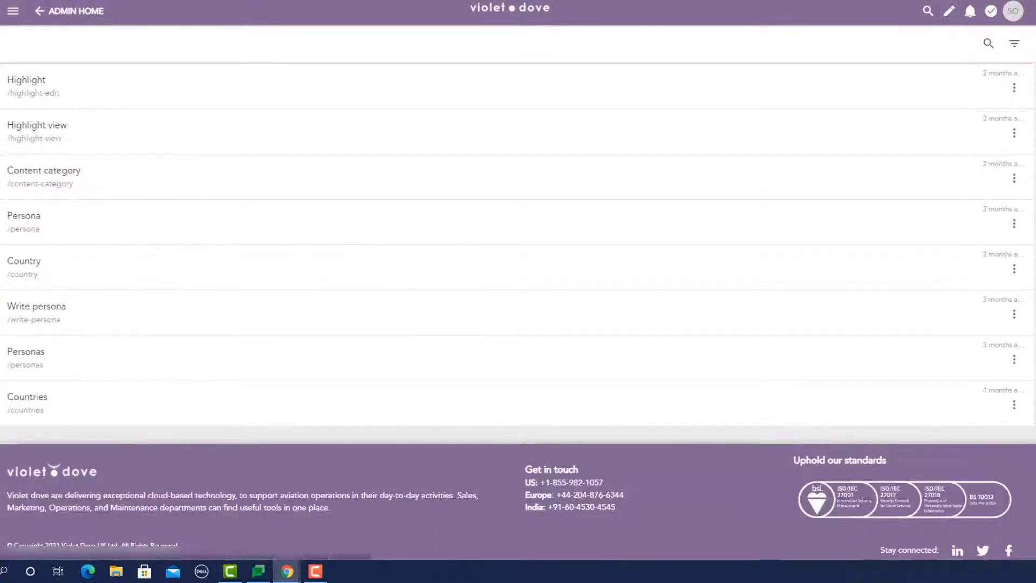
Open the Content category page and rename it to "Create content category"
{"action": "left_click", "coordinate": [167, 185]}
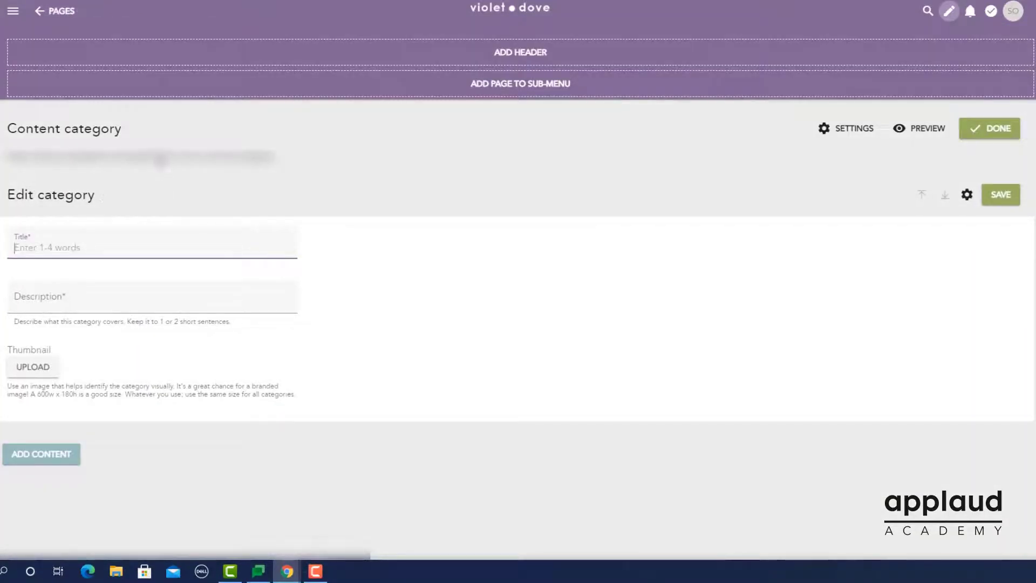
{"action": "left_click", "coordinate": [130, 134]}
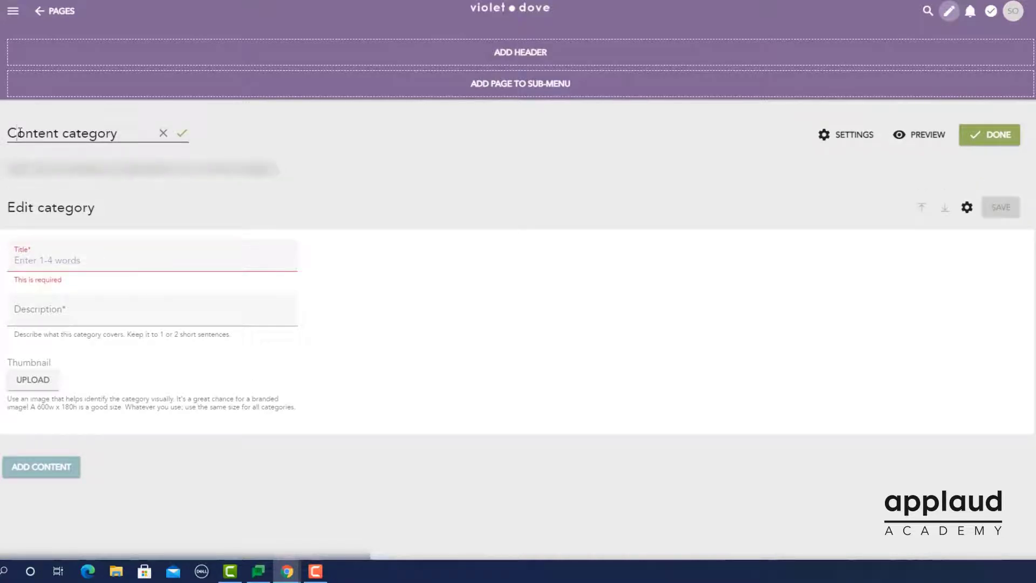
{"action": "type", "text": "reate c"}
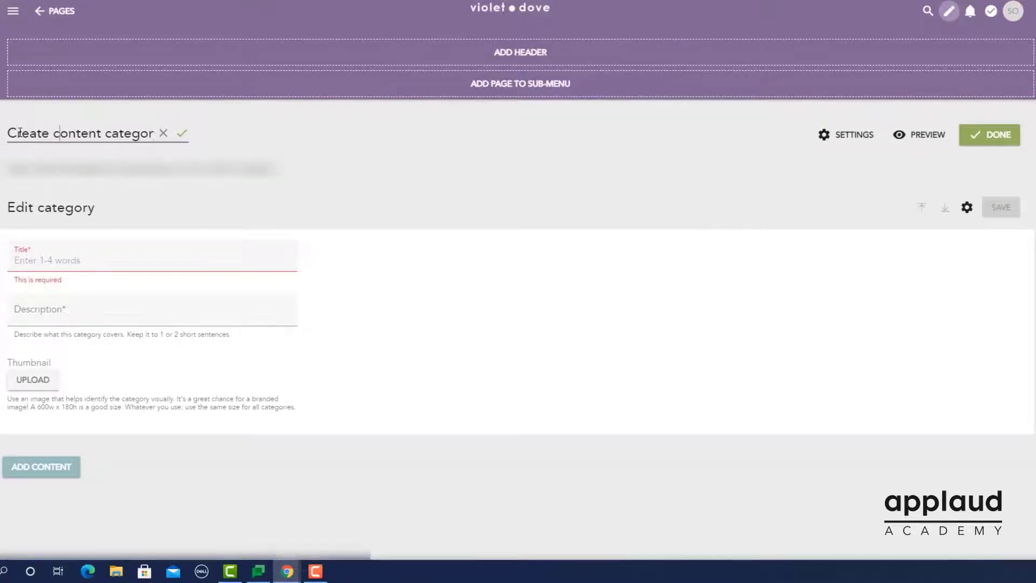
{"action": "left_click", "coordinate": [183, 134]}
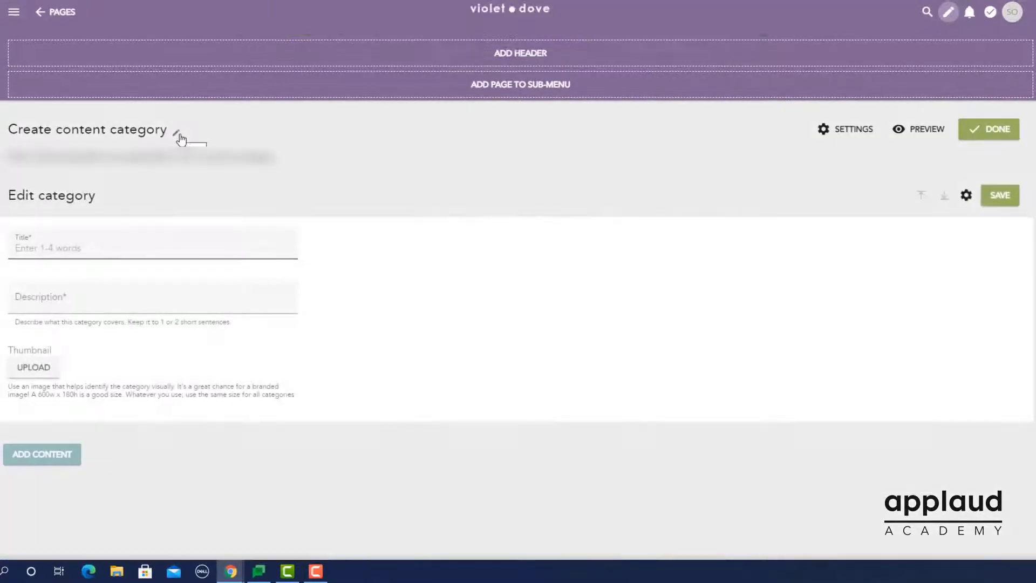
Title the new category "Welcome to Violet Dove" and describe it as "Topics for Violet Dove newbies"
{"action": "type", "text": "Welcome to Violet Dove"}
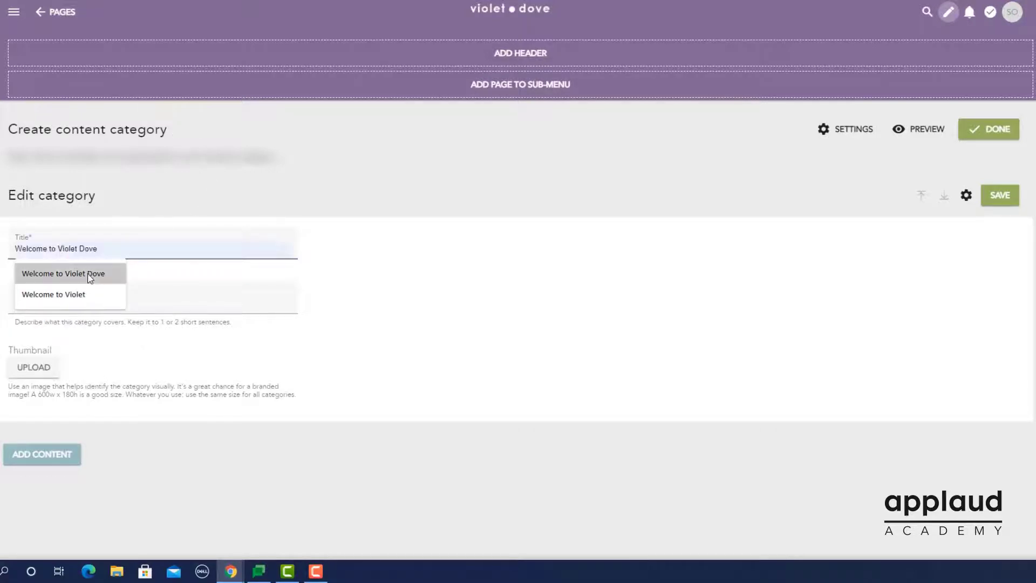
{"action": "left_click", "coordinate": [89, 273]}
{"action": "left_click", "coordinate": [84, 303]}
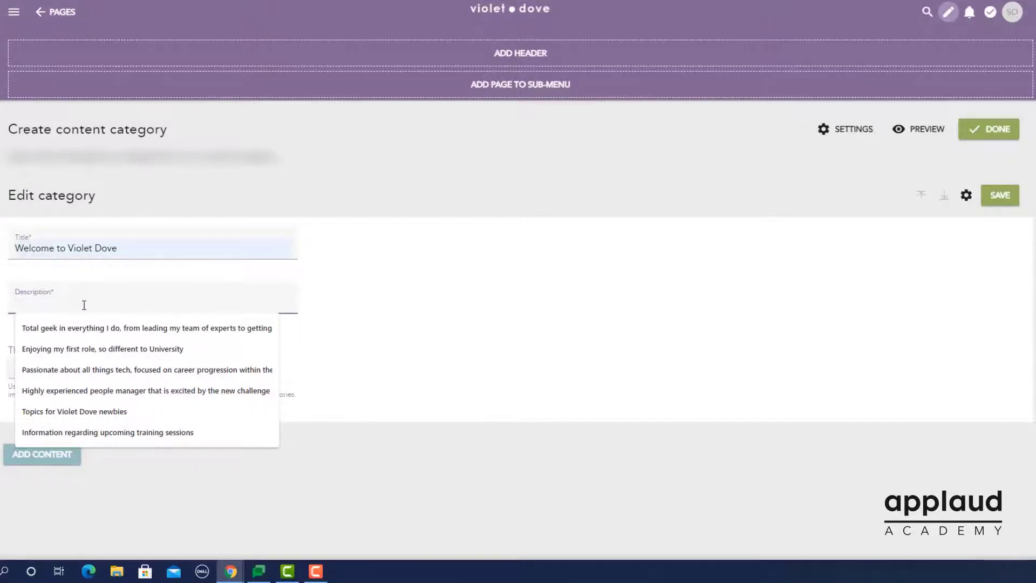
{"action": "left_click", "coordinate": [101, 411]}
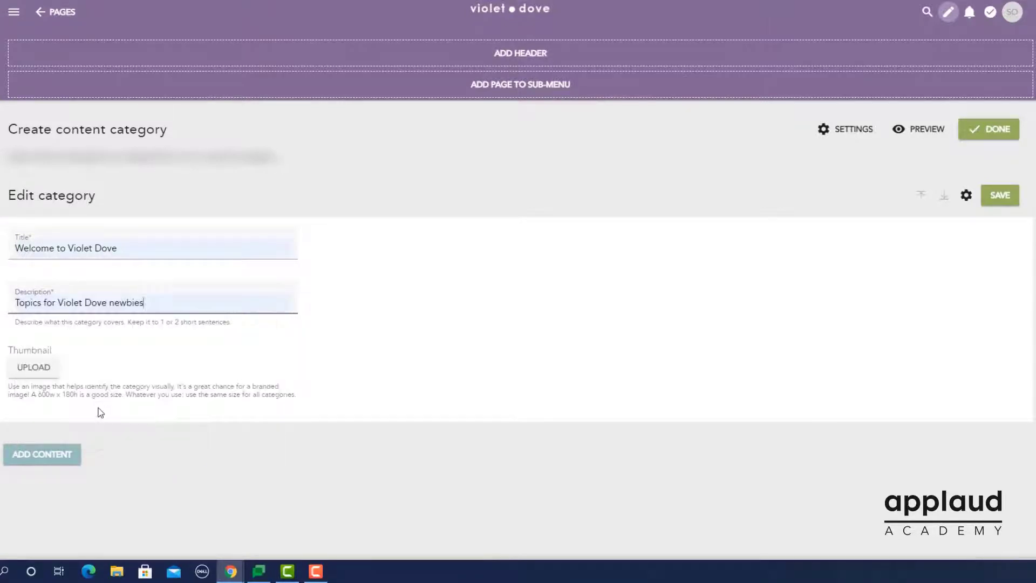
Upload the Welcome-Violet image from the Branded Categories folder as the category thumbnail, and save the category
{"action": "left_click", "coordinate": [43, 373]}
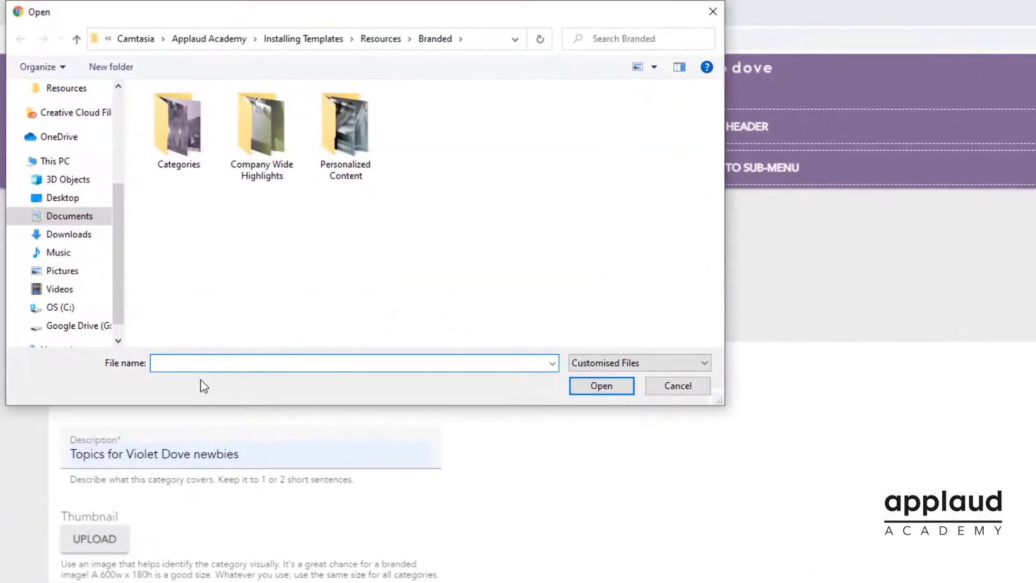
{"action": "double_click", "coordinate": [173, 131]}
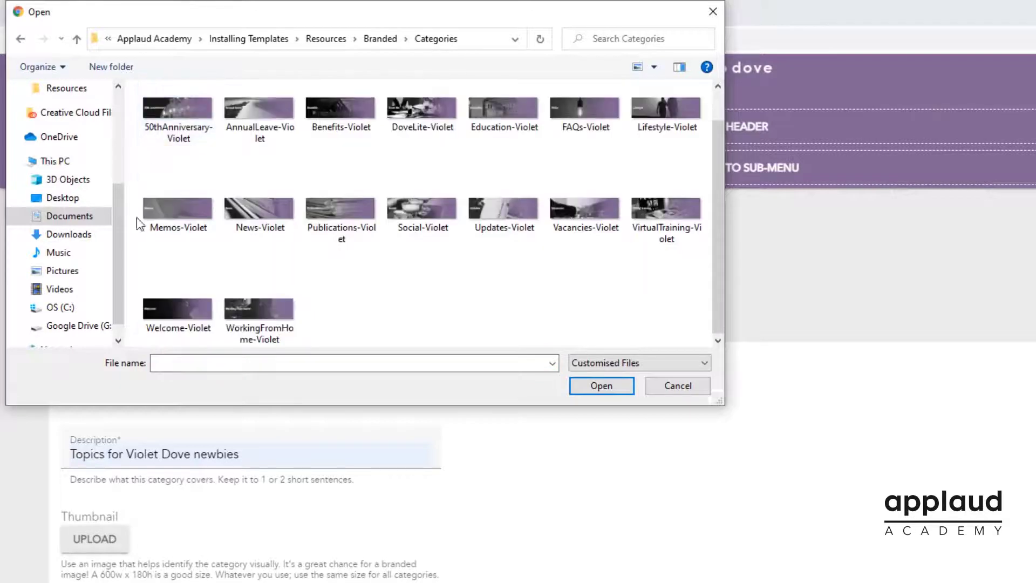
{"action": "double_click", "coordinate": [165, 312]}
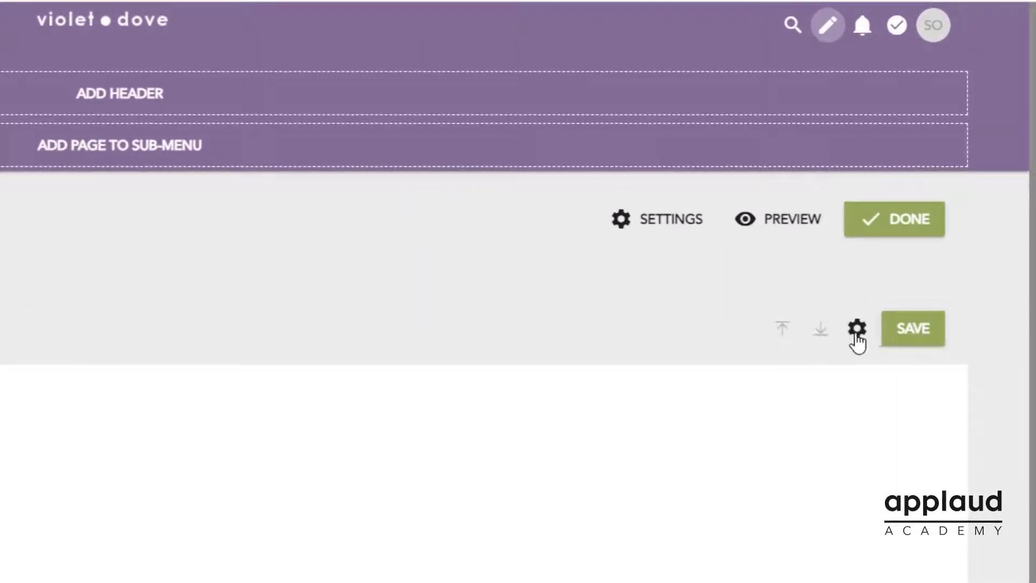
{"action": "left_click", "coordinate": [911, 338]}
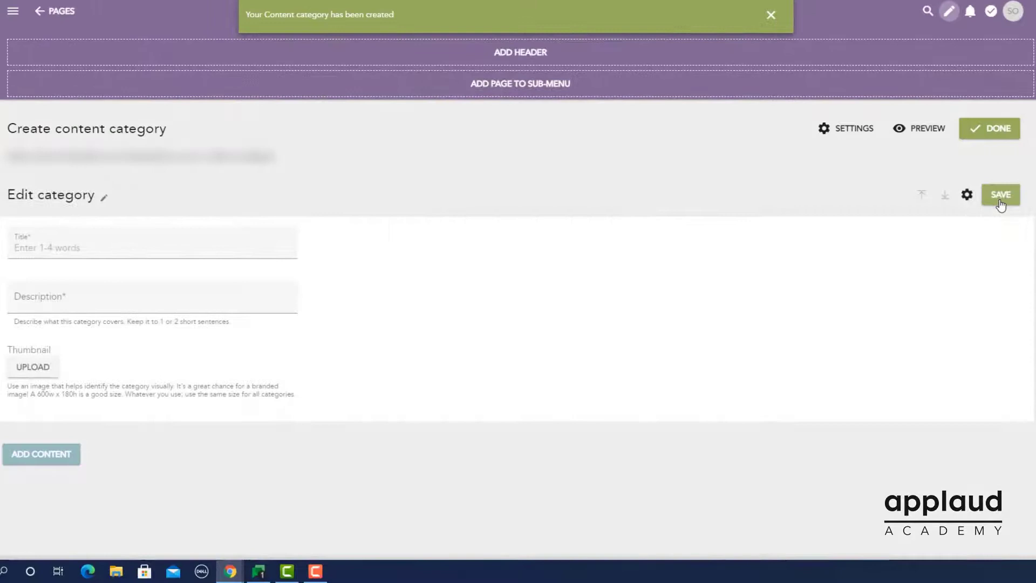
Title the next content category "Virtual training" and fill in its description
{"action": "type", "text": "Virtual training"}
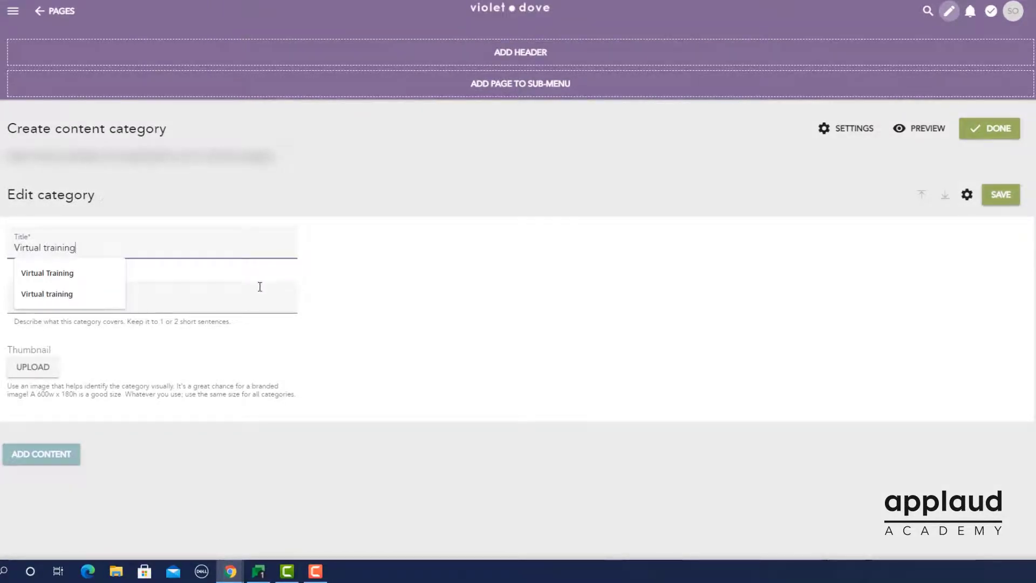
{"action": "left_click", "coordinate": [177, 294]}
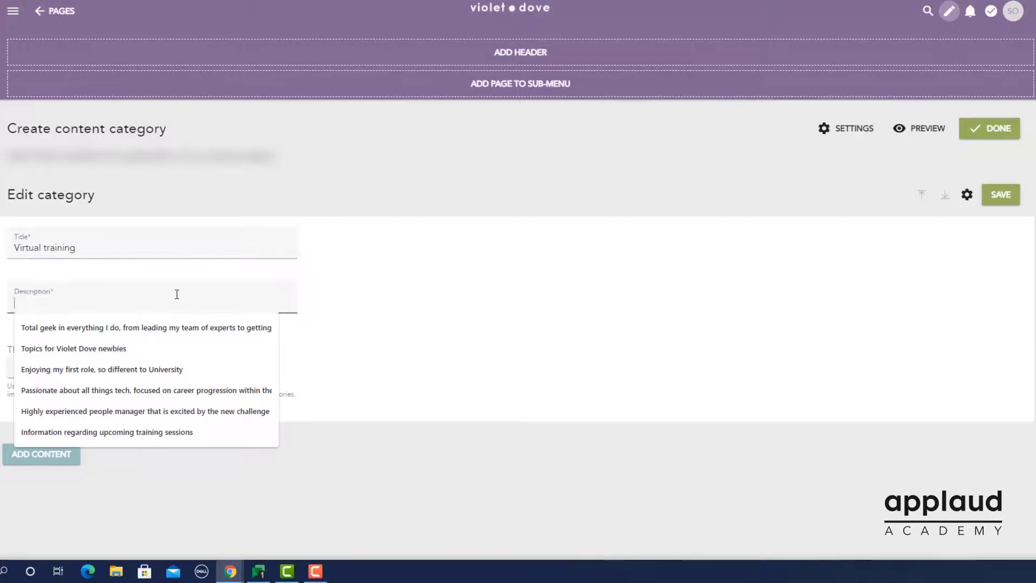
{"action": "type", "text": "Inf"}
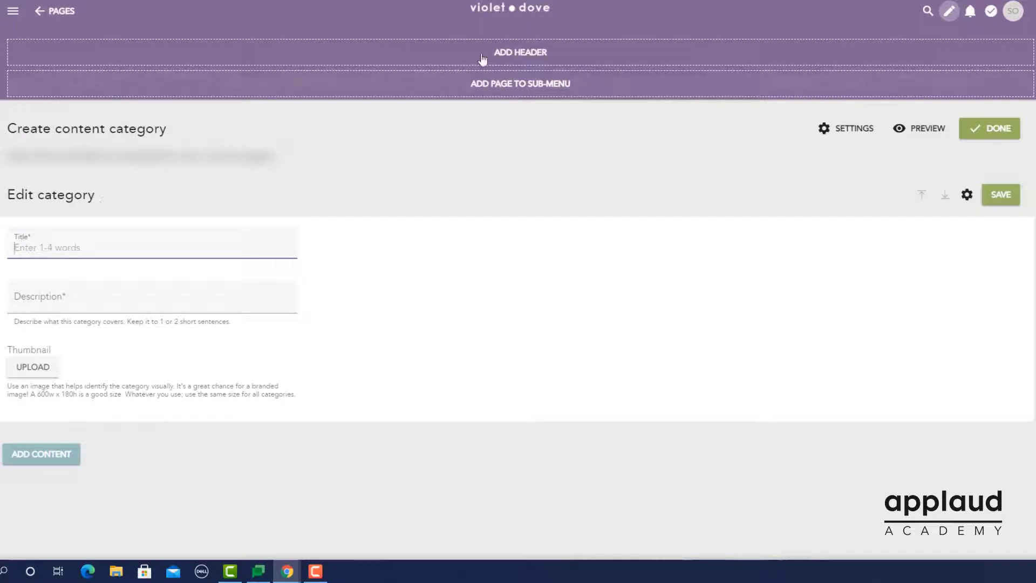
Open the Highlight page from the pages list and rename it to "Create highlight"
{"action": "left_click", "coordinate": [61, 17]}
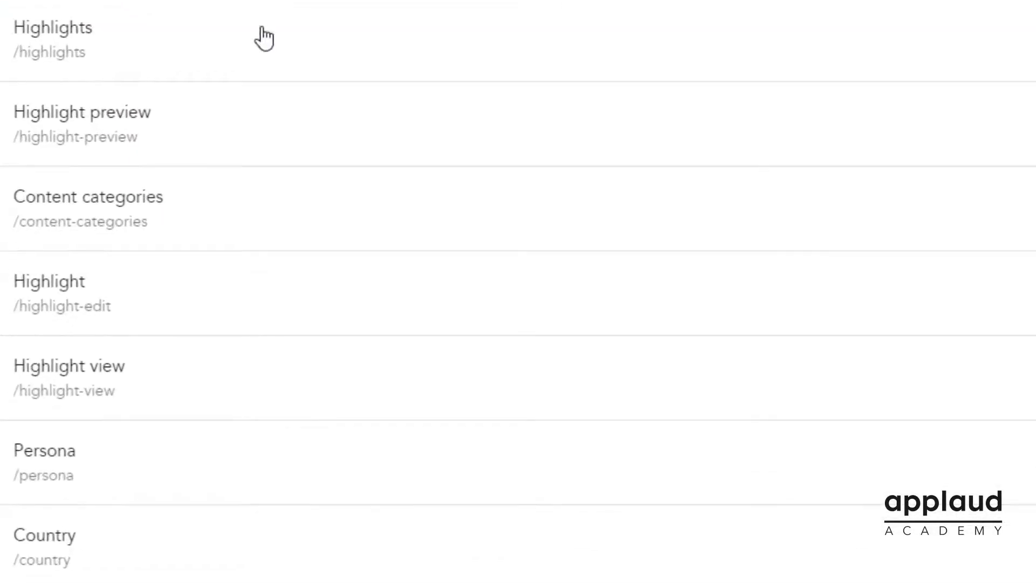
{"action": "left_click", "coordinate": [144, 305]}
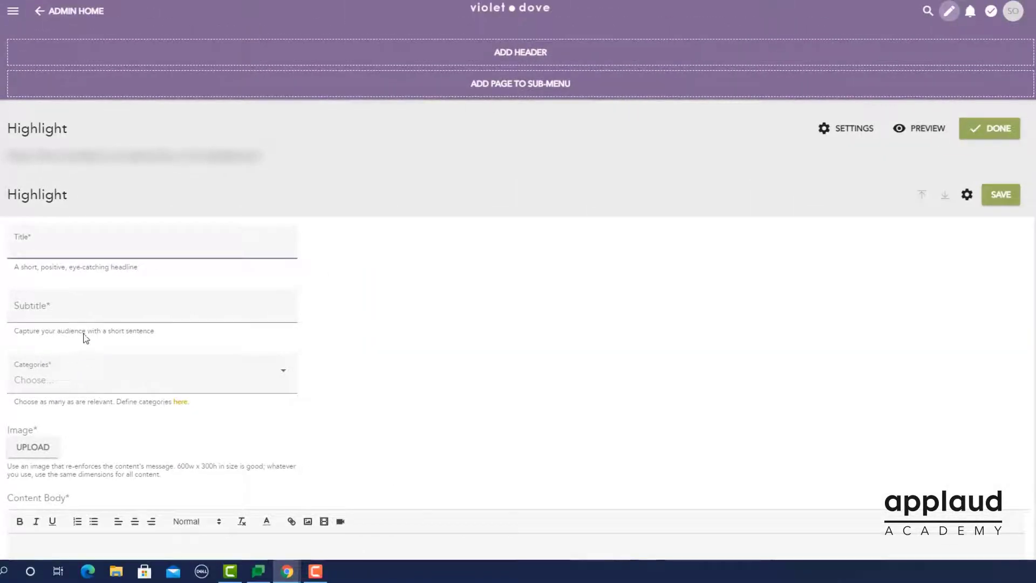
{"action": "left_click", "coordinate": [73, 134]}
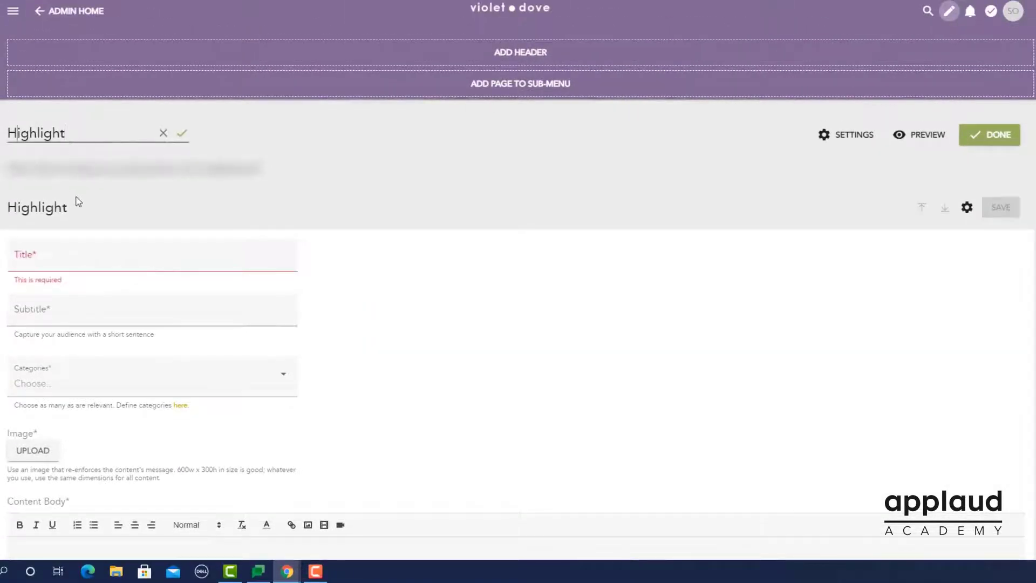
{"action": "key", "text": "BackSpace"}
{"action": "type", "text": "Create "}
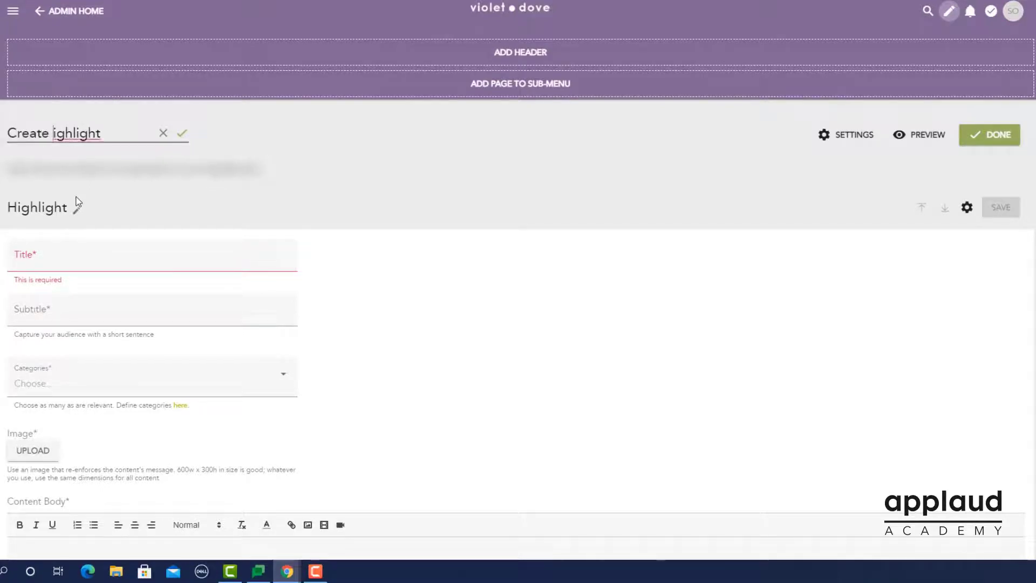
{"action": "type", "text": "h"}
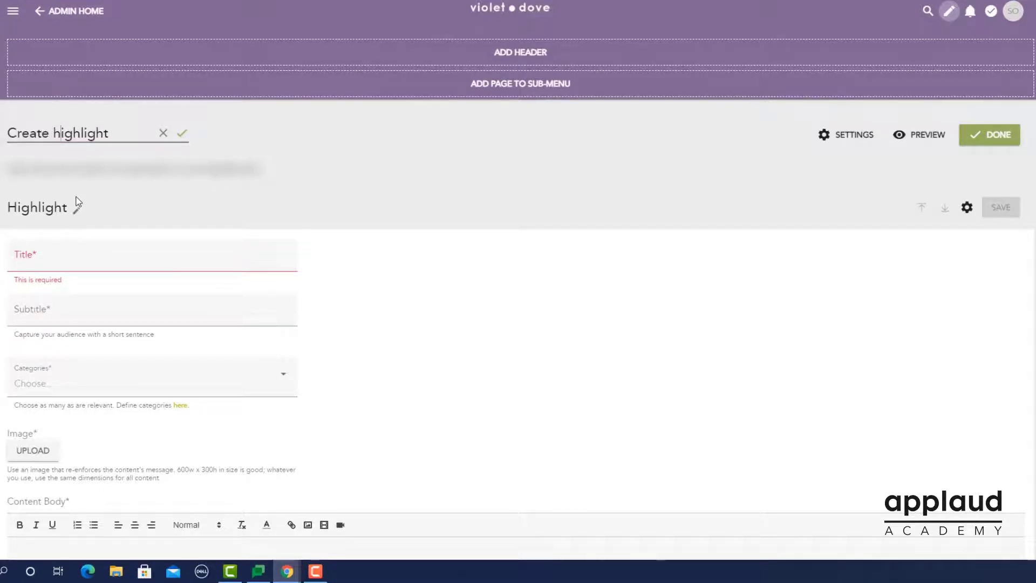
{"action": "left_click", "coordinate": [183, 135]}
Title the highlight "Management training sessions" and subtitle it "Information on upcoming management training sessions"
{"action": "type", "text": "Ma"}
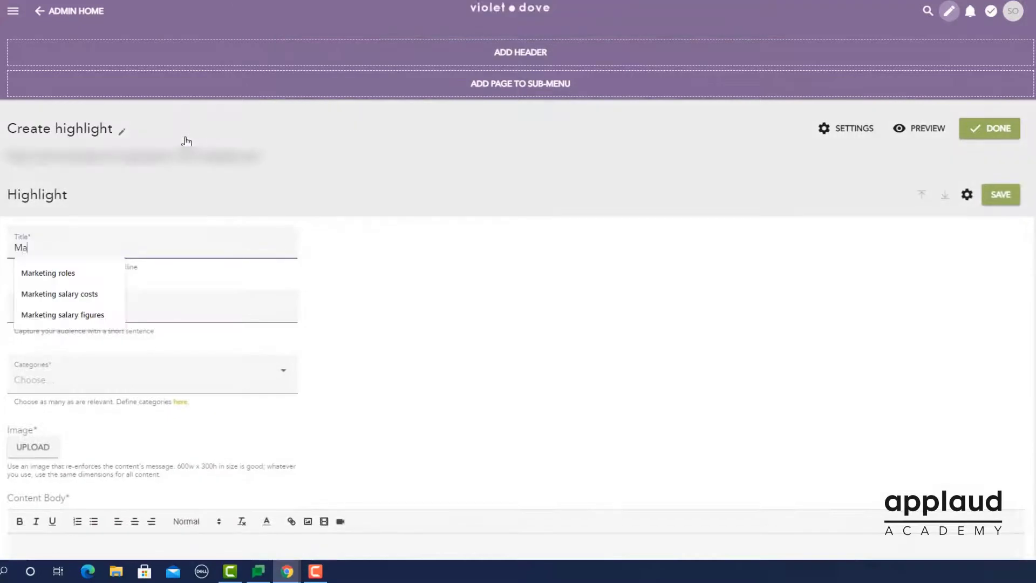
{"action": "type", "text": "nagement"}
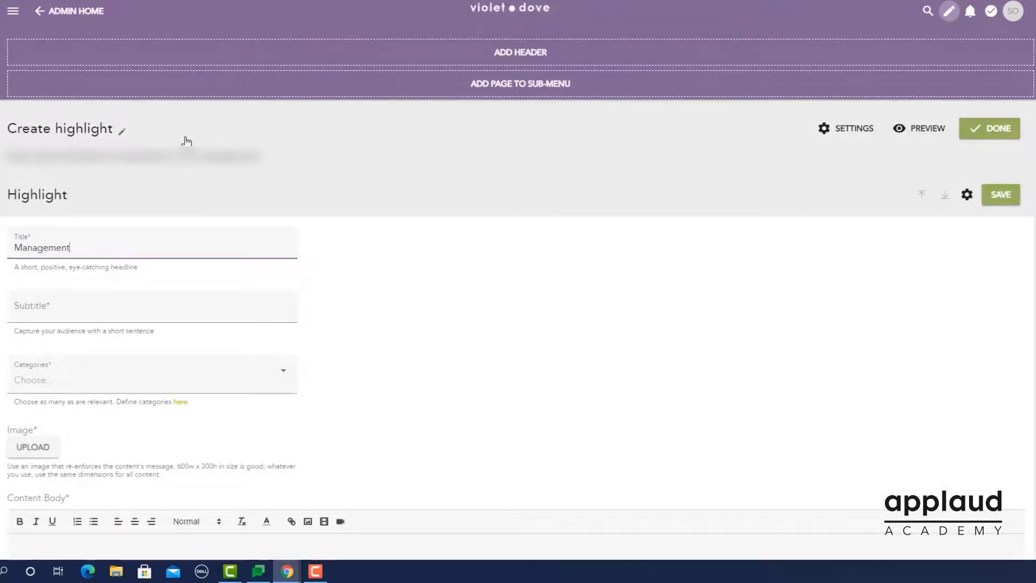
{"action": "type", "text": " training sessions"}
{"action": "left_click", "coordinate": [95, 304]}
{"action": "type", "text": "Inform"}
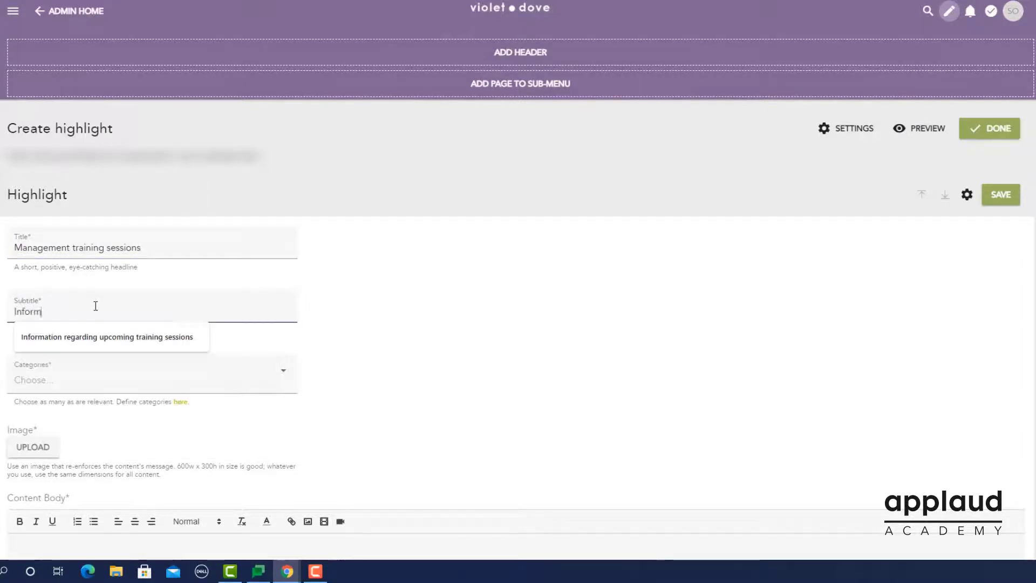
{"action": "type", "text": "ation on u"}
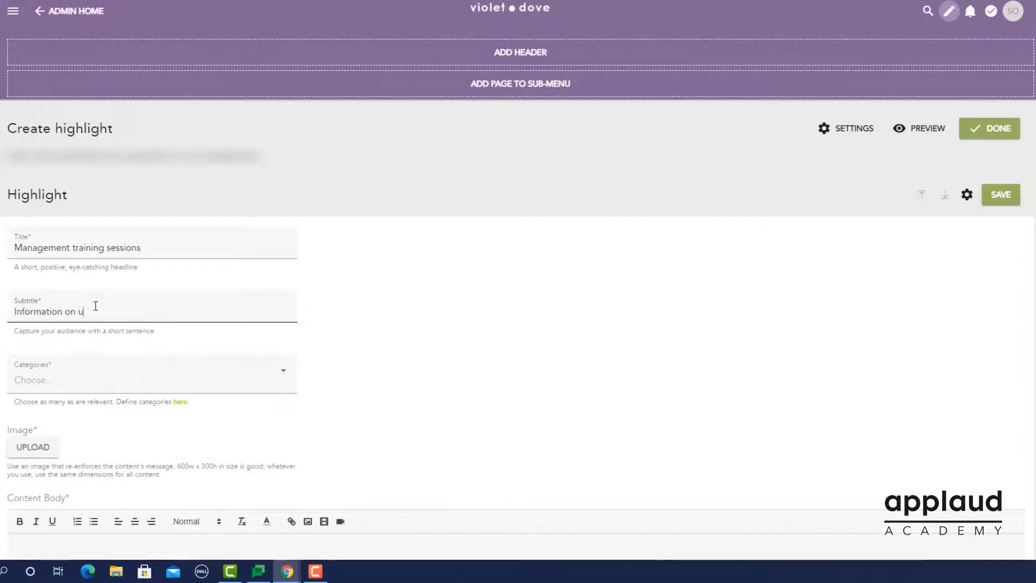
{"action": "type", "text": "pcoming manage"}
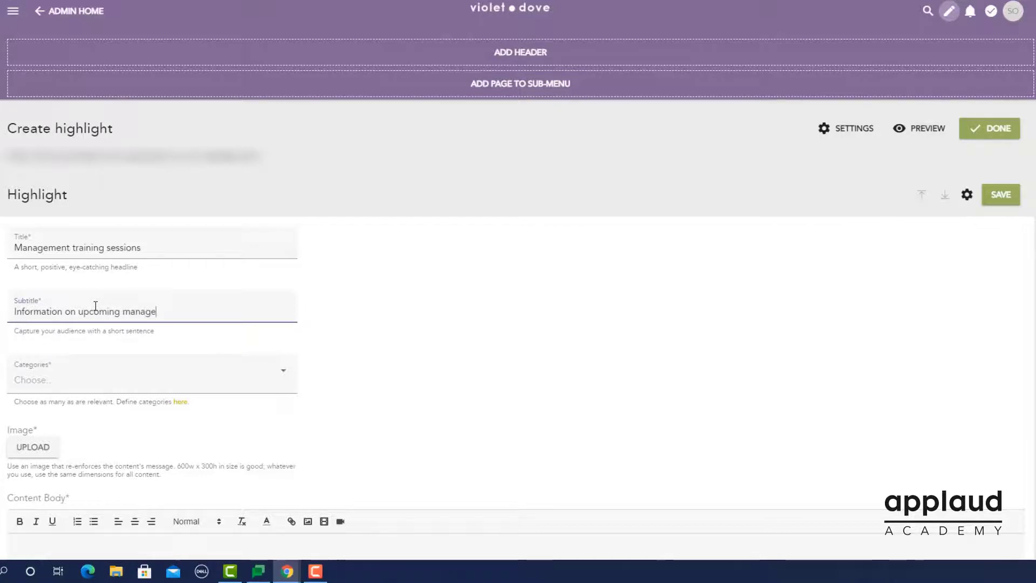
{"action": "type", "text": "ment training sessions"}
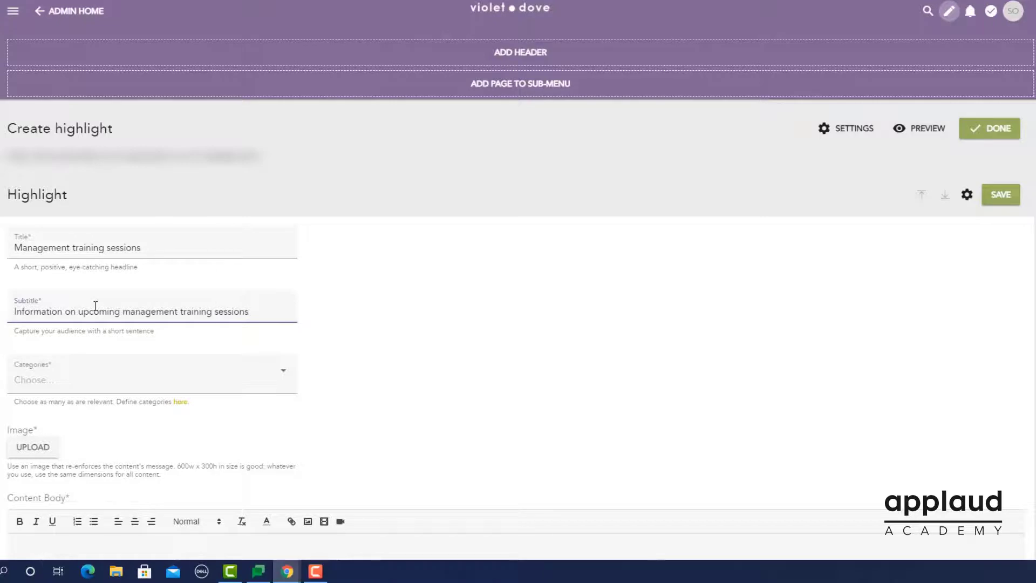
Assign the highlight to the Virtual training category and upload the ManagementTraining image
{"action": "left_click", "coordinate": [89, 380]}
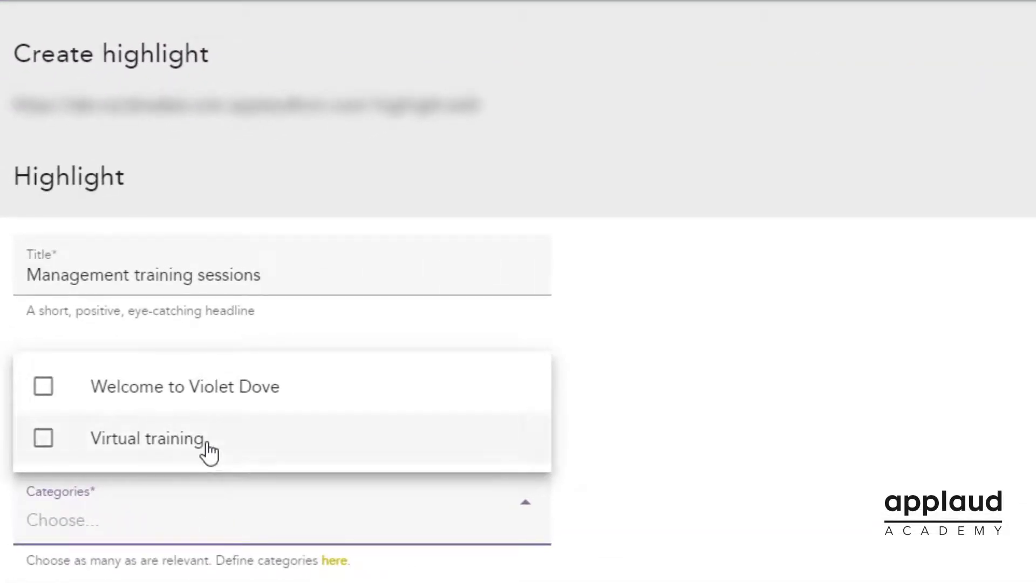
{"action": "left_click", "coordinate": [47, 441]}
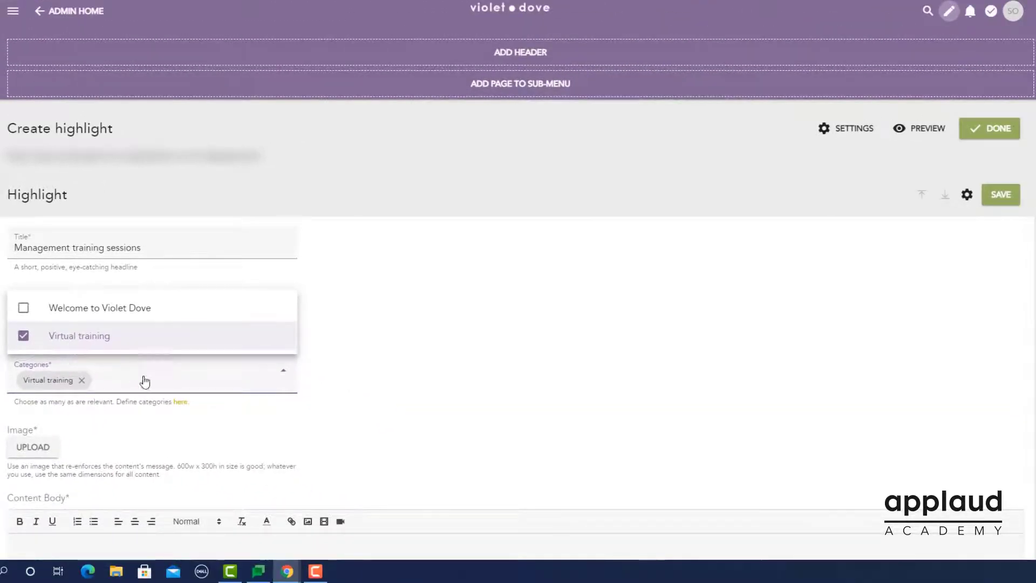
{"action": "left_click", "coordinate": [247, 422]}
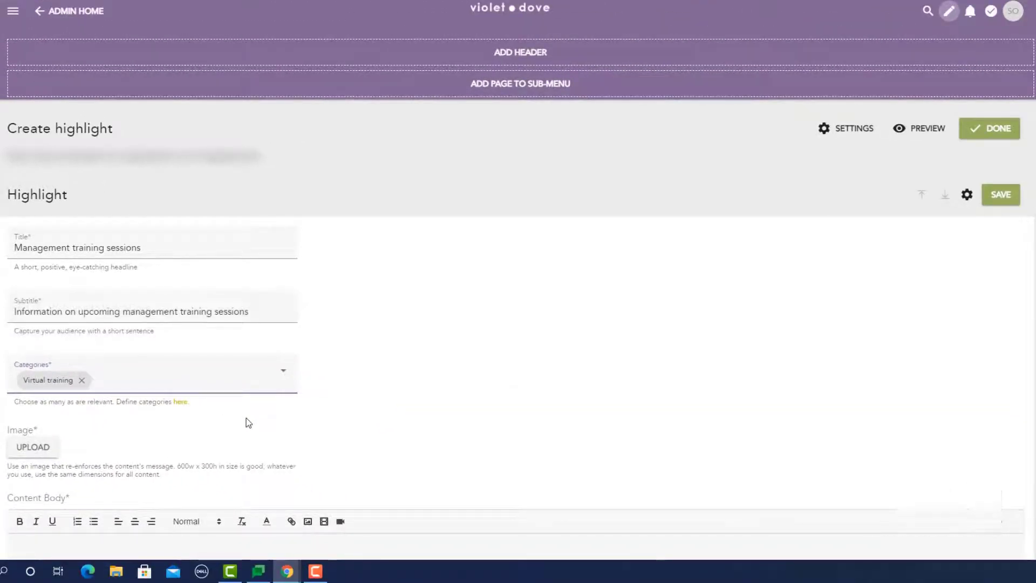
{"action": "left_click", "coordinate": [31, 451]}
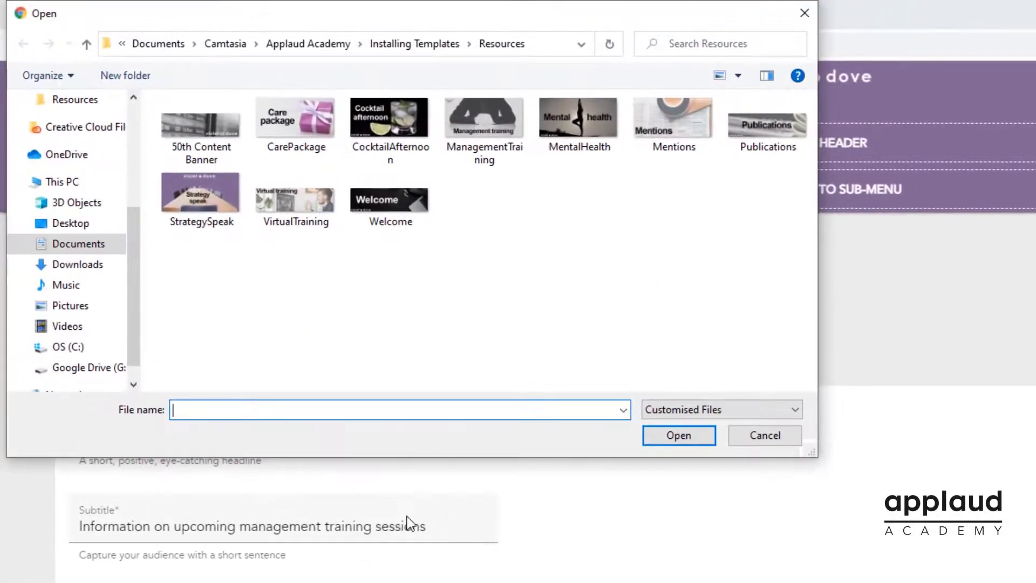
{"action": "double_click", "coordinate": [486, 138]}
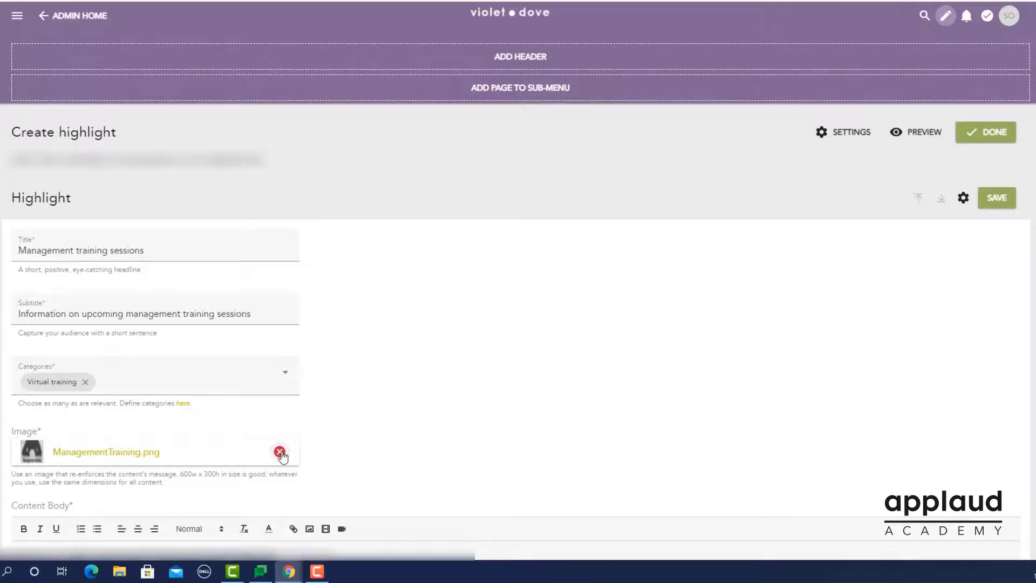
Paste the prepared text about the June management training sessions into the highlight's content body
{"action": "scroll", "coordinate": [310, 430], "scroll_direction": "down", "scroll_amount": 5}
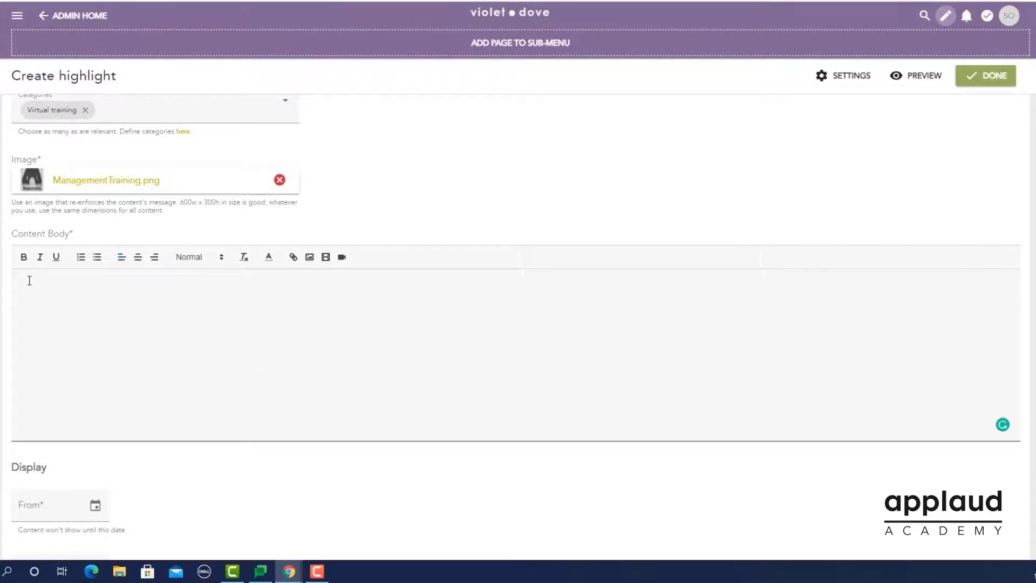
{"action": "key", "text": "ctrl+v"}
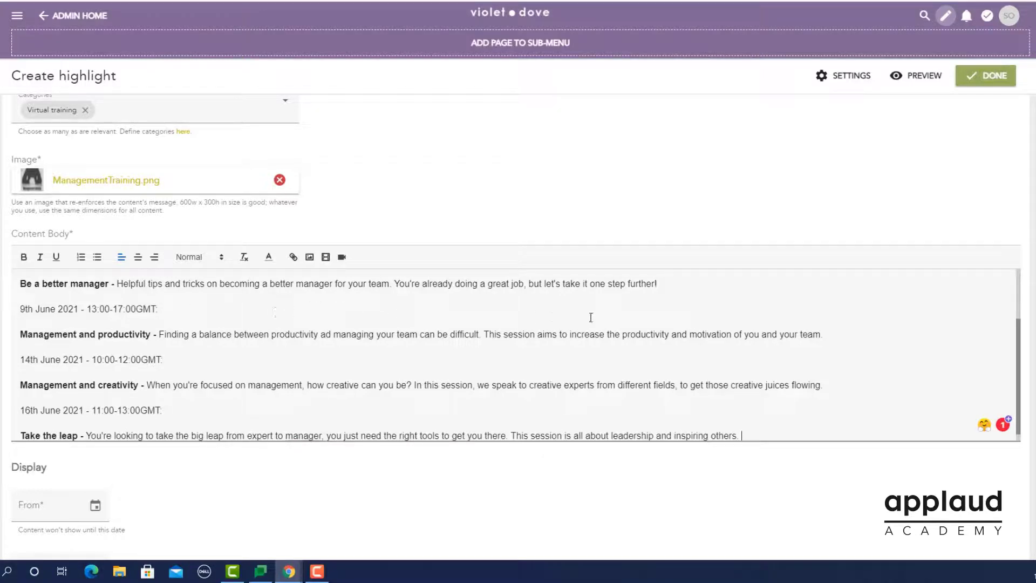
{"action": "scroll", "coordinate": [686, 300], "scroll_direction": "up", "scroll_amount": 3}
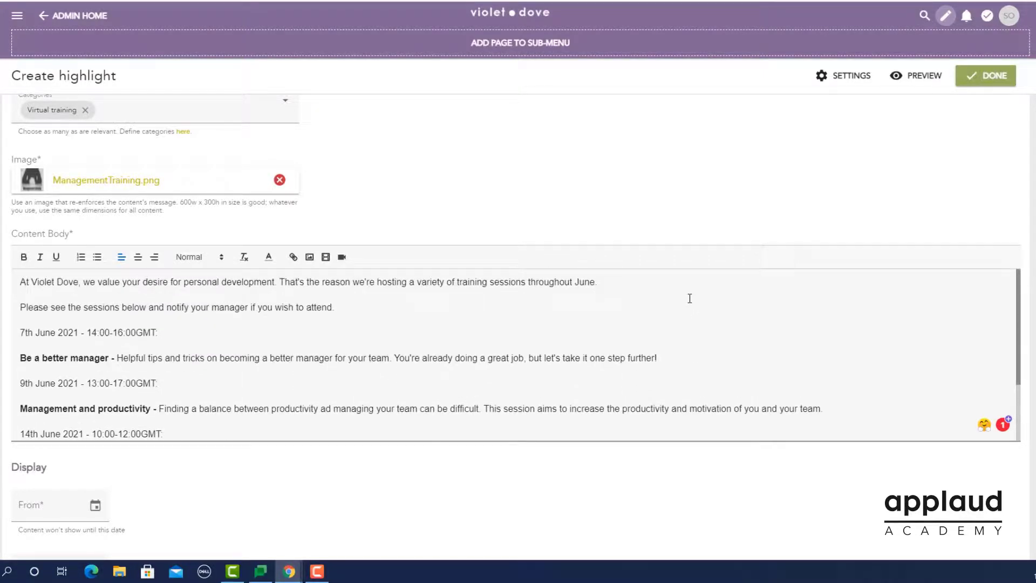
Set the highlight to display from 19/05/2021 to 15/06/2021
{"action": "scroll", "coordinate": [263, 474], "scroll_direction": "down", "scroll_amount": 4}
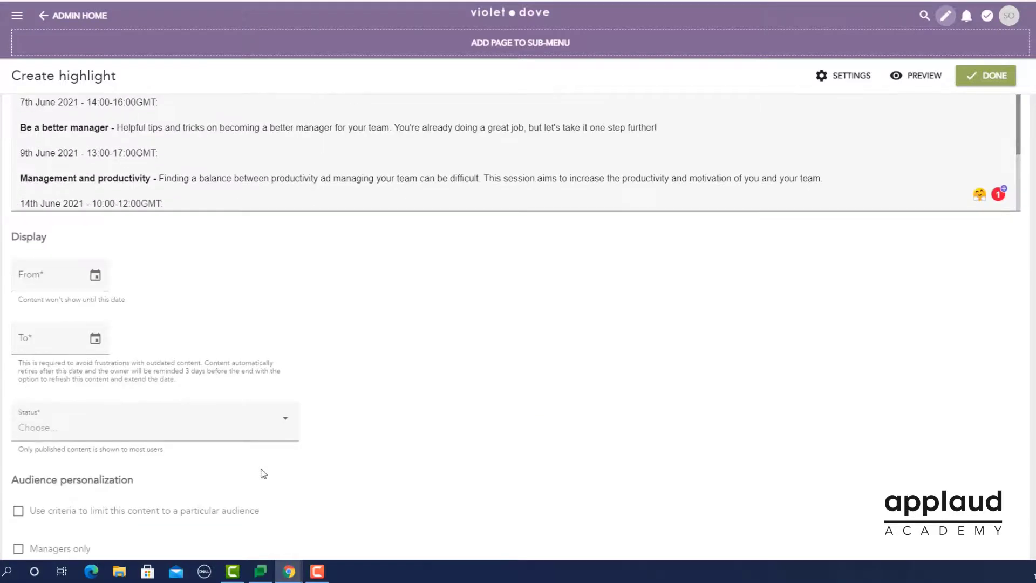
{"action": "left_click", "coordinate": [45, 283]}
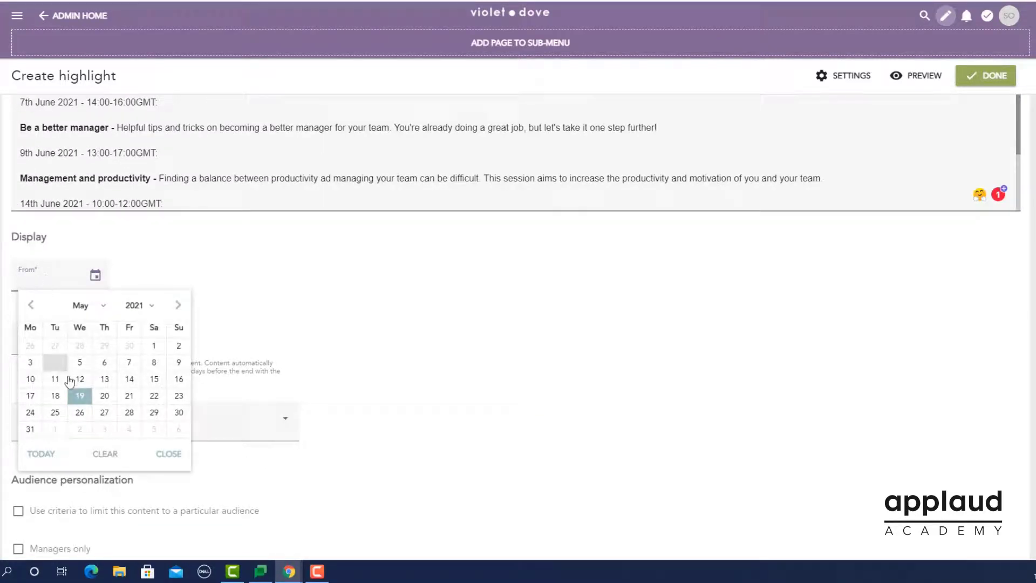
{"action": "left_click", "coordinate": [80, 397]}
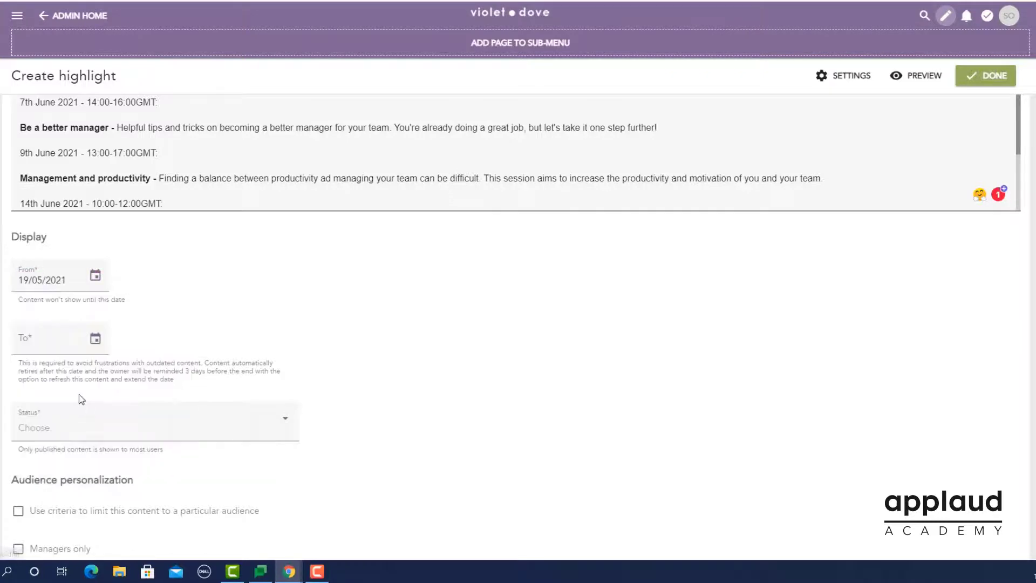
{"action": "left_click", "coordinate": [51, 344]}
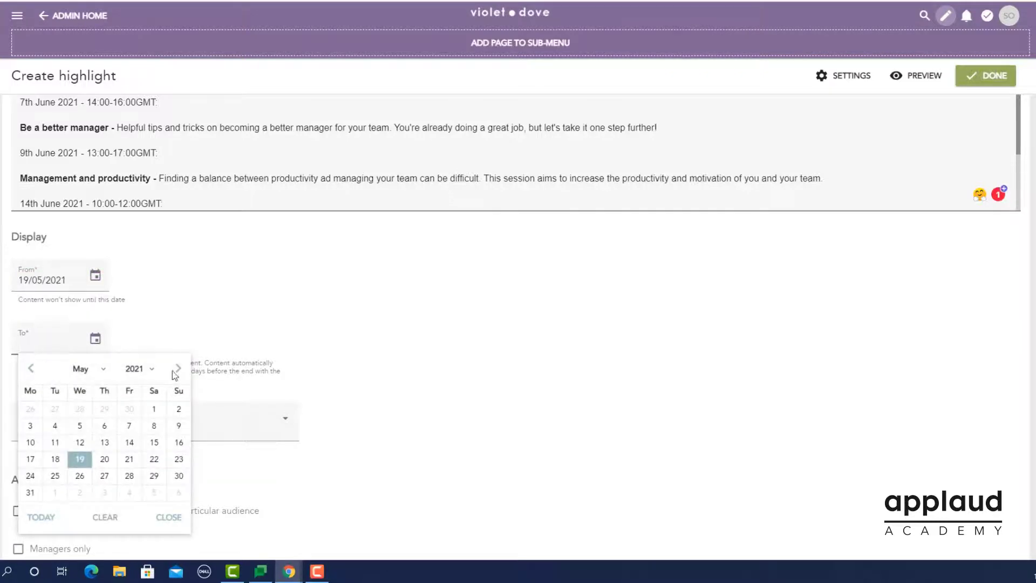
{"action": "left_click", "coordinate": [178, 370]}
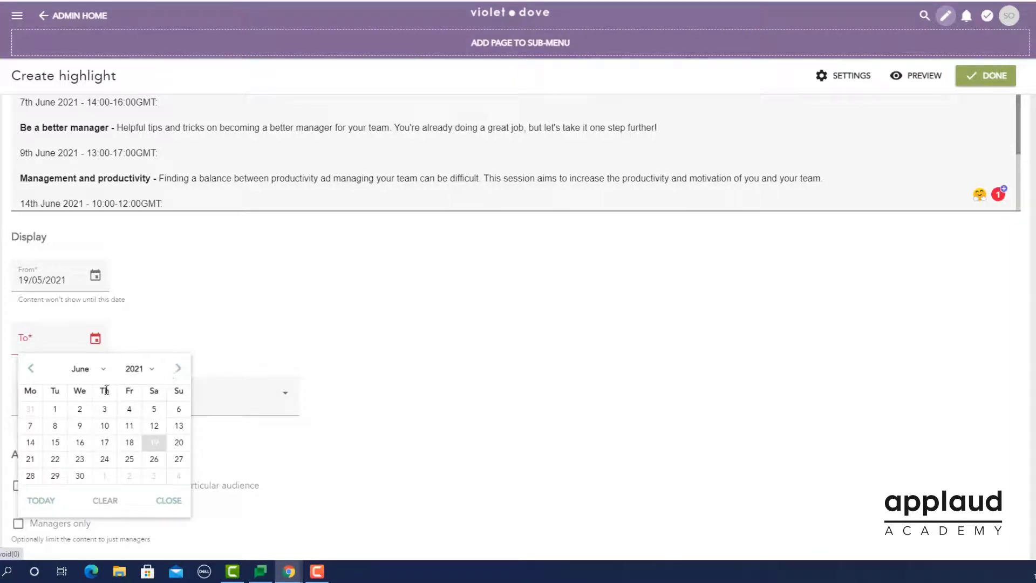
{"action": "left_click", "coordinate": [56, 443]}
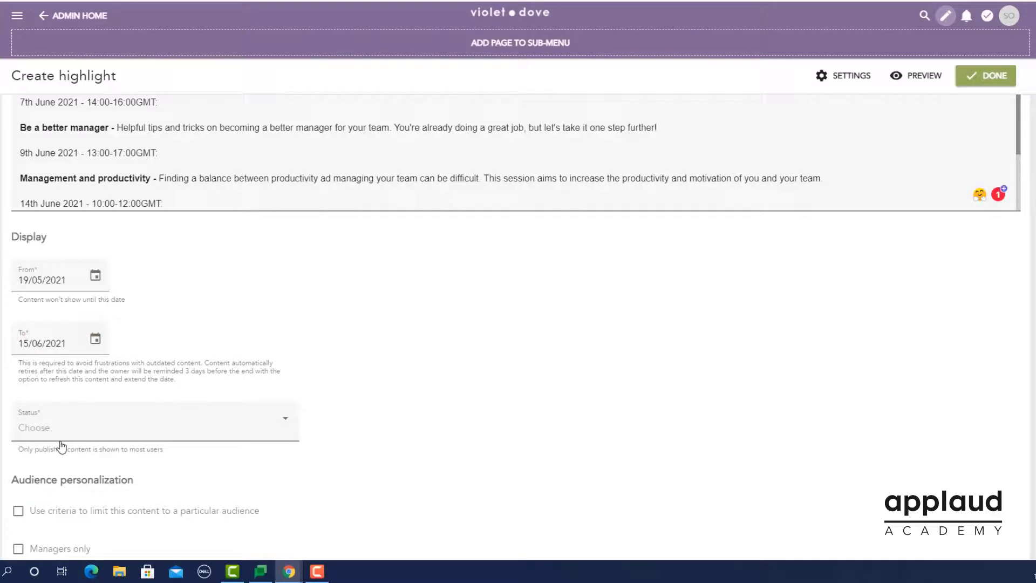
Set the highlight's status to Published and enable criteria to limit the content to a particular audience
{"action": "left_click", "coordinate": [59, 438]}
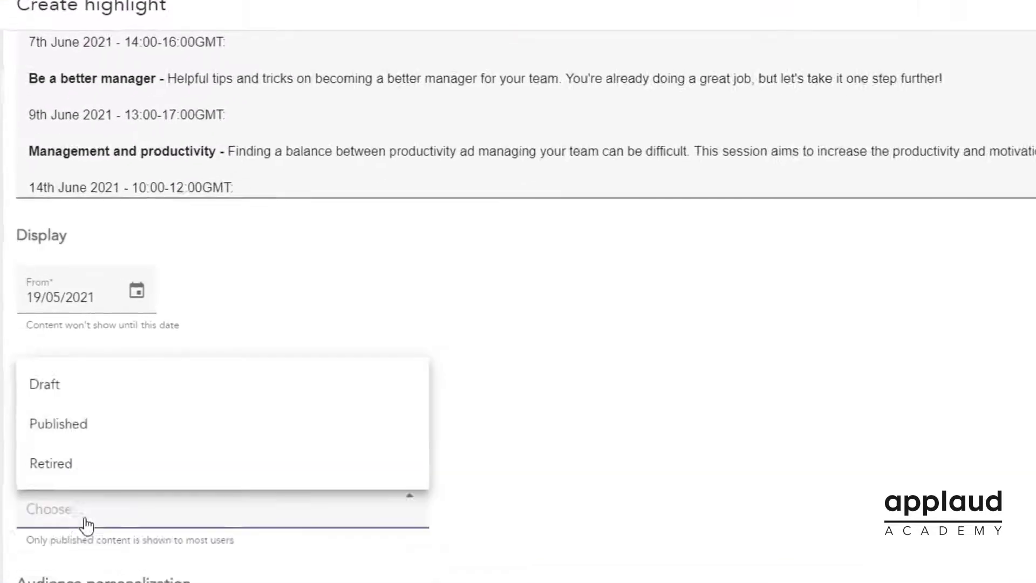
{"action": "left_click", "coordinate": [127, 429]}
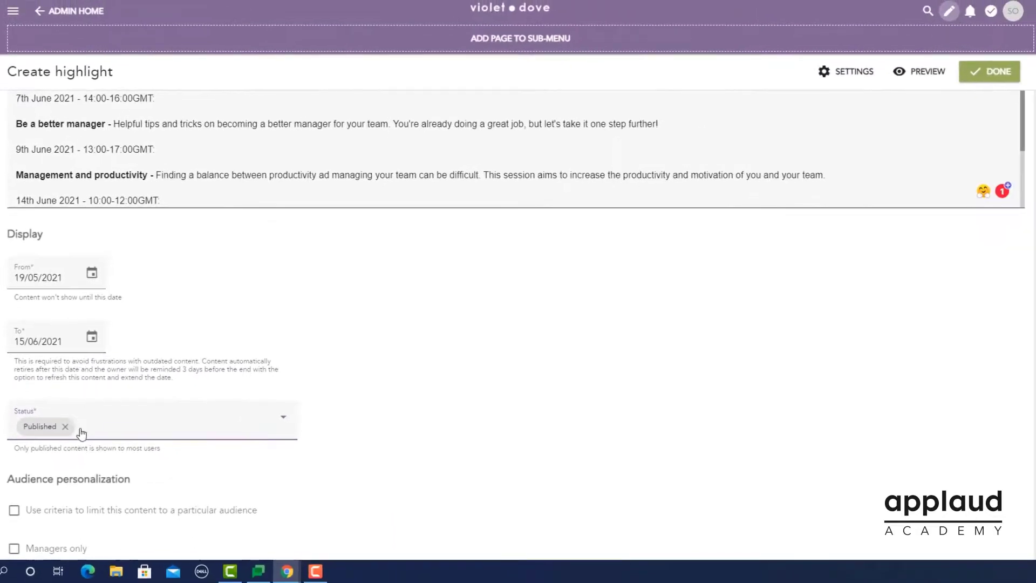
{"action": "left_click", "coordinate": [15, 512]}
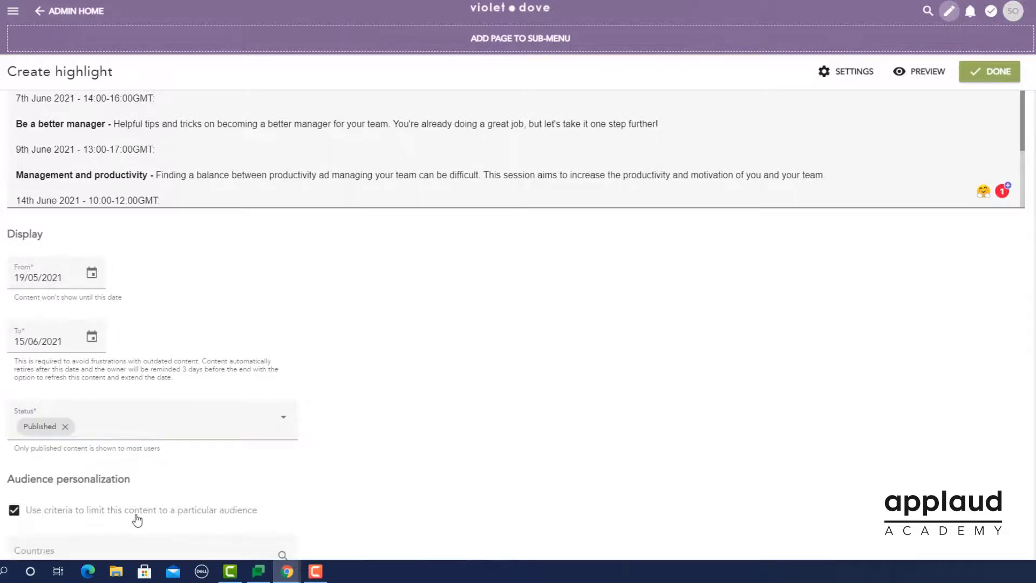
Limit the highlight's audience to India, the United Kingdom of Great Britain and Northern Ireland, and the United States of America
{"action": "scroll", "coordinate": [358, 489], "scroll_direction": "down", "scroll_amount": 3}
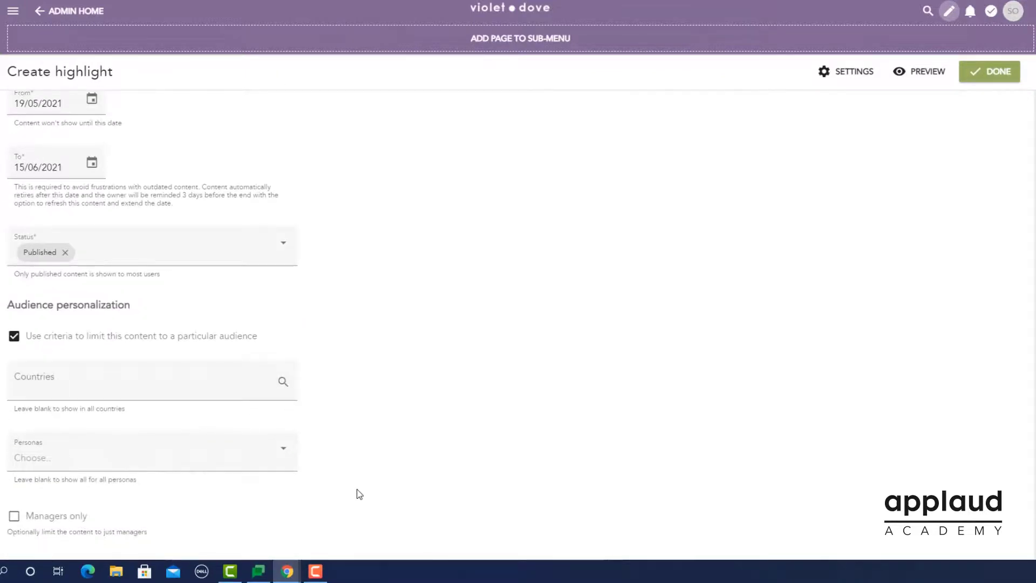
{"action": "left_click", "coordinate": [121, 395]}
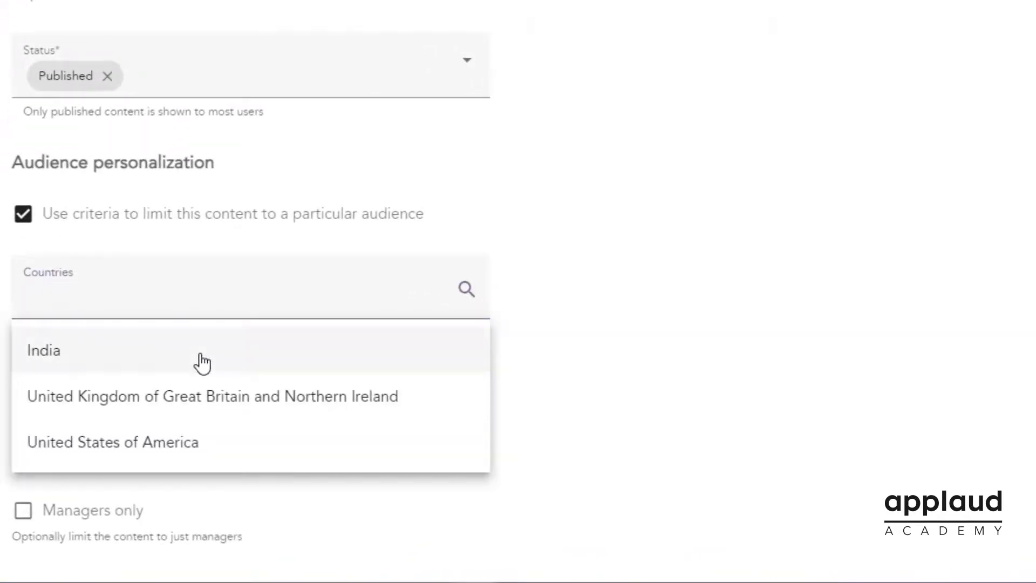
{"action": "left_click", "coordinate": [203, 364]}
{"action": "left_click", "coordinate": [199, 307]}
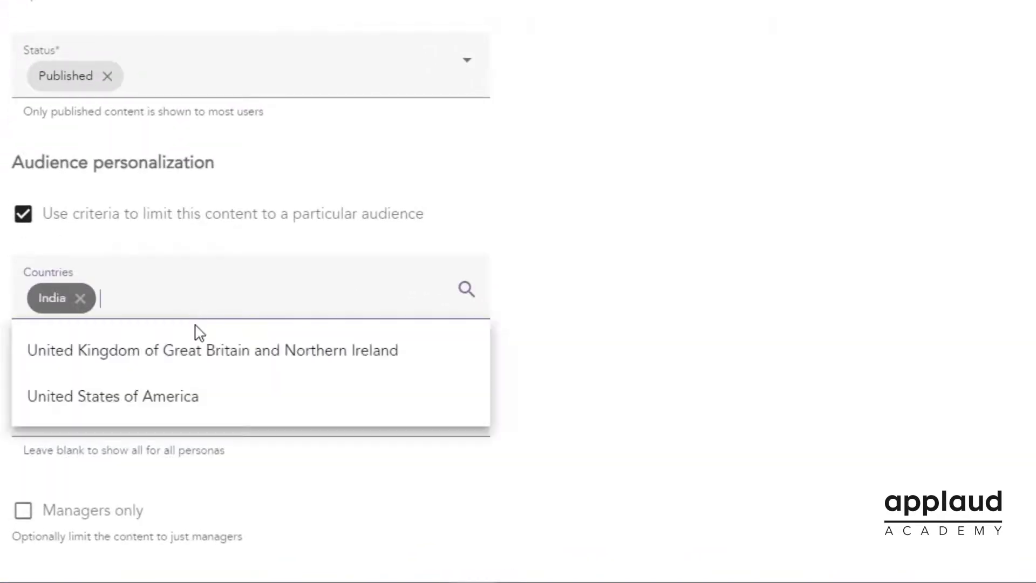
{"action": "left_click", "coordinate": [196, 352]}
{"action": "left_click", "coordinate": [196, 309]}
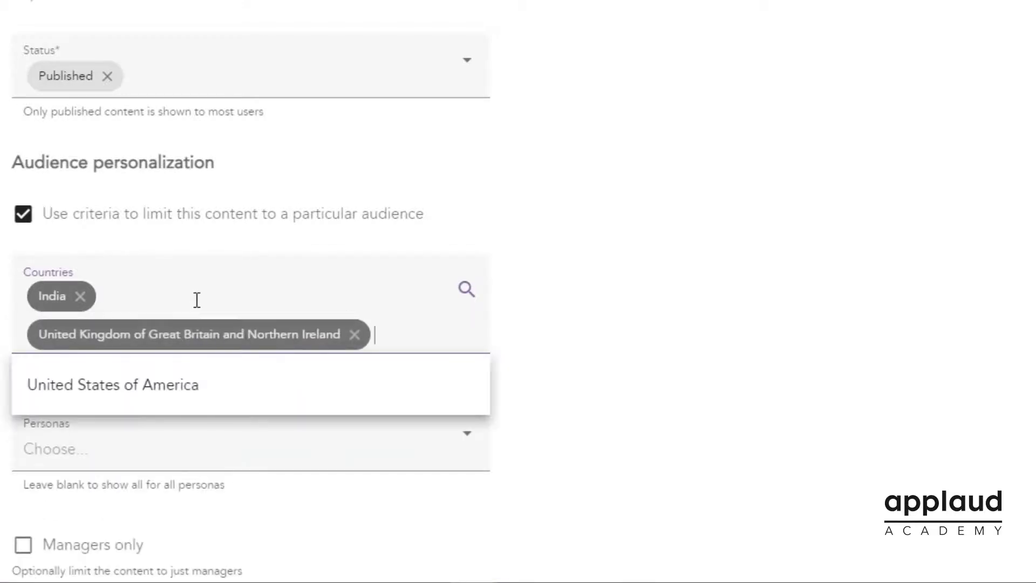
{"action": "left_click", "coordinate": [177, 386]}
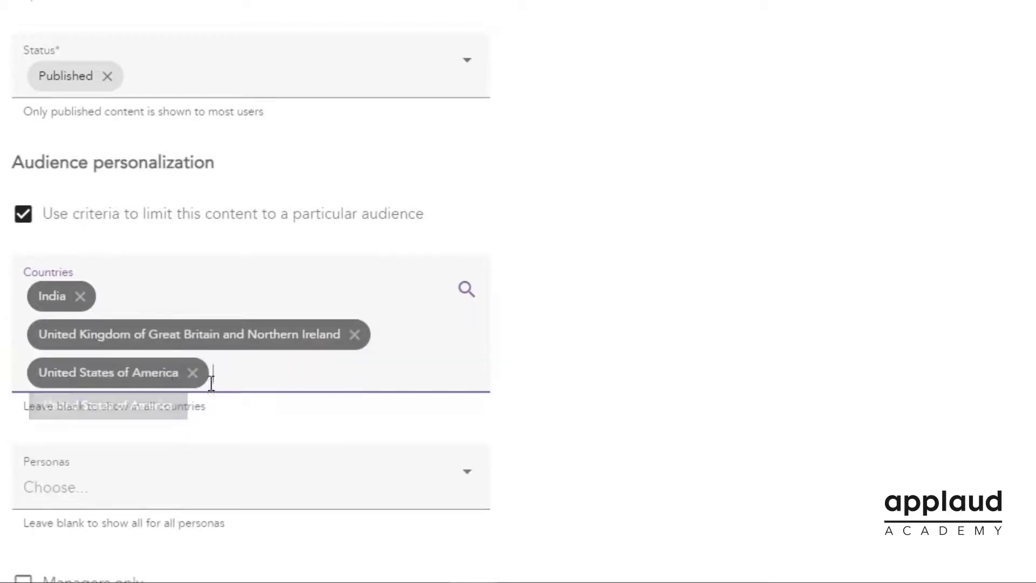
Target the highlight at the long term technical expert, technical manager and all round guru, and new experienced people manager personas
{"action": "left_click", "coordinate": [215, 481]}
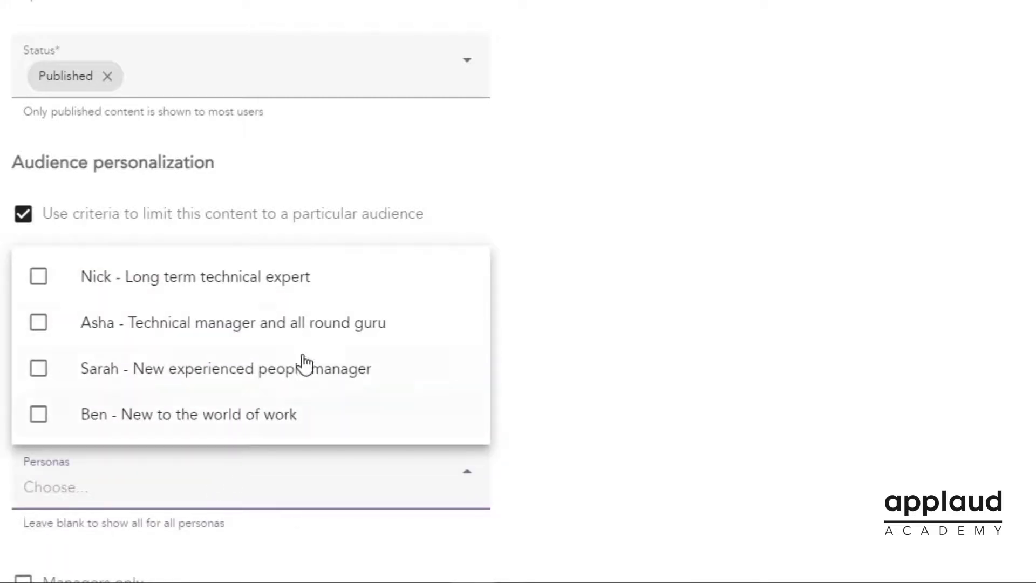
{"action": "left_click", "coordinate": [278, 295]}
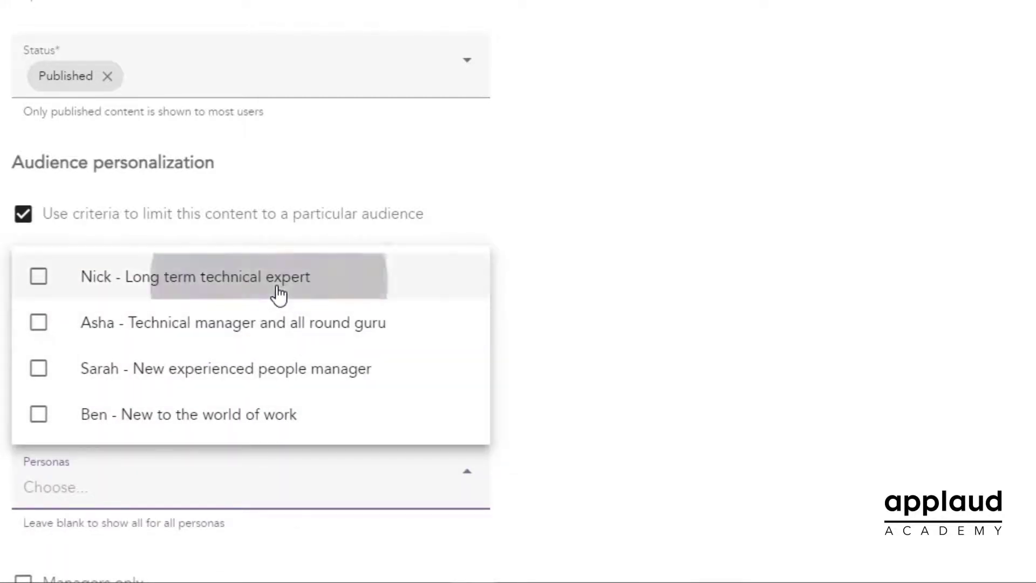
{"action": "left_click", "coordinate": [283, 338]}
{"action": "left_click", "coordinate": [293, 375]}
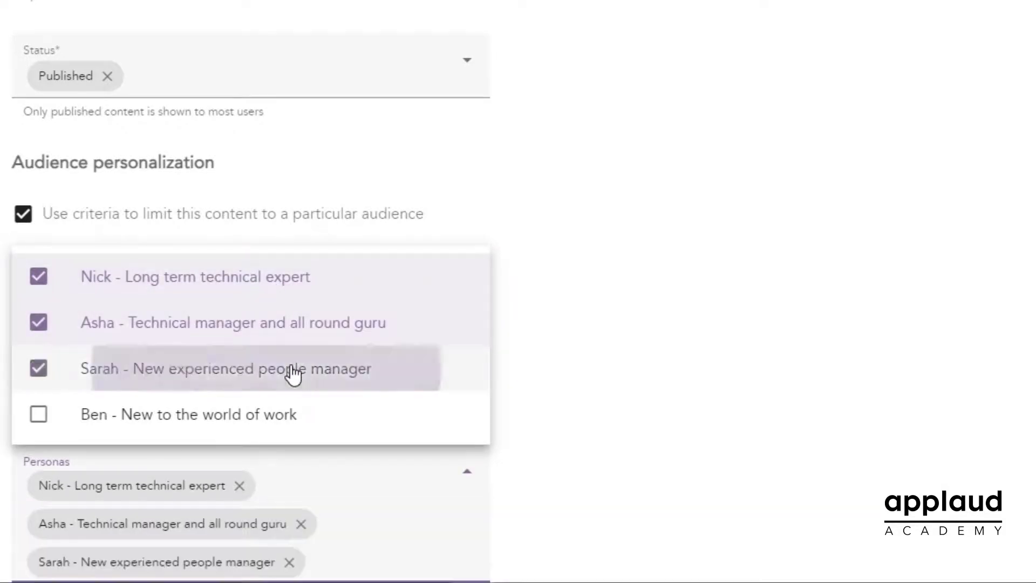
{"action": "left_click", "coordinate": [526, 388]}
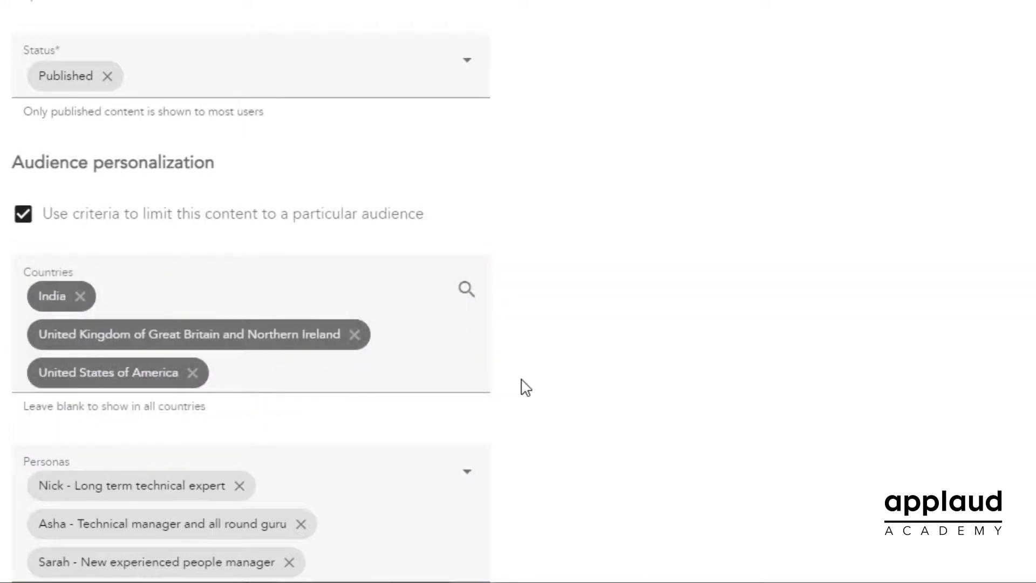
Save the completed management training highlight
{"action": "scroll", "coordinate": [526, 388], "scroll_direction": "down", "scroll_amount": 7}
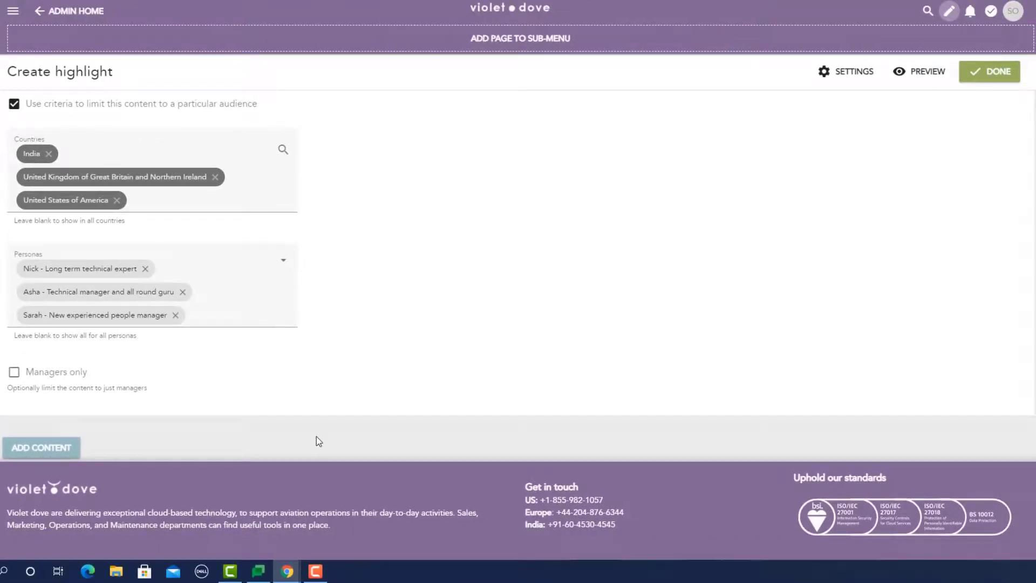
{"action": "scroll", "coordinate": [316, 436], "scroll_direction": "up", "scroll_amount": 8}
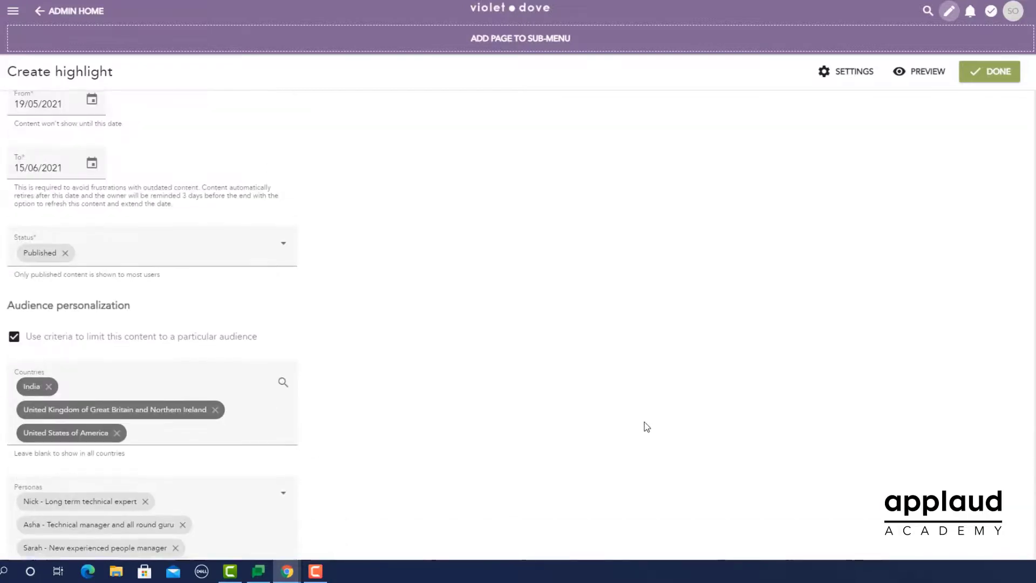
{"action": "scroll", "coordinate": [646, 426], "scroll_direction": "up", "scroll_amount": 8}
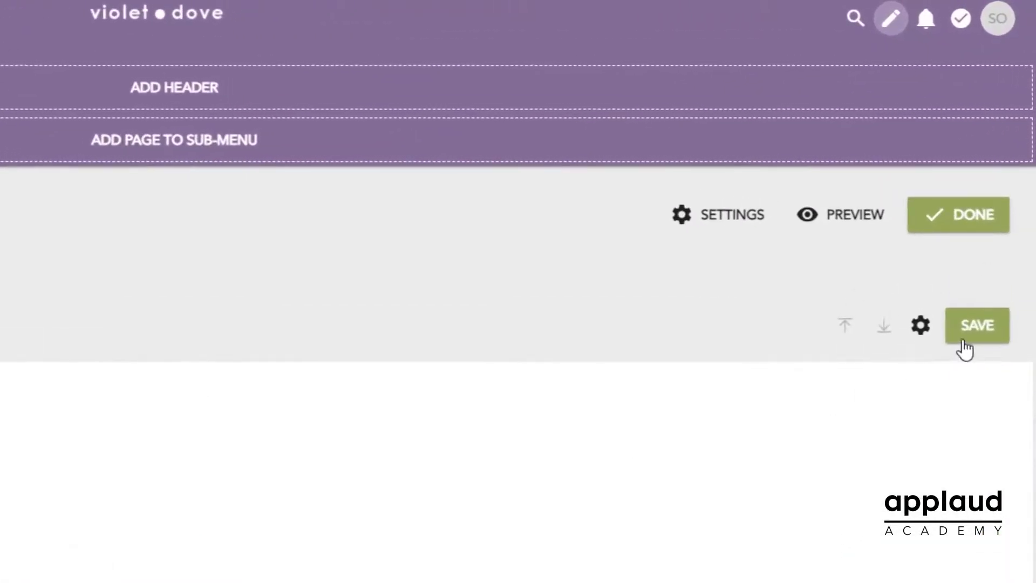
{"action": "left_click", "coordinate": [971, 337]}
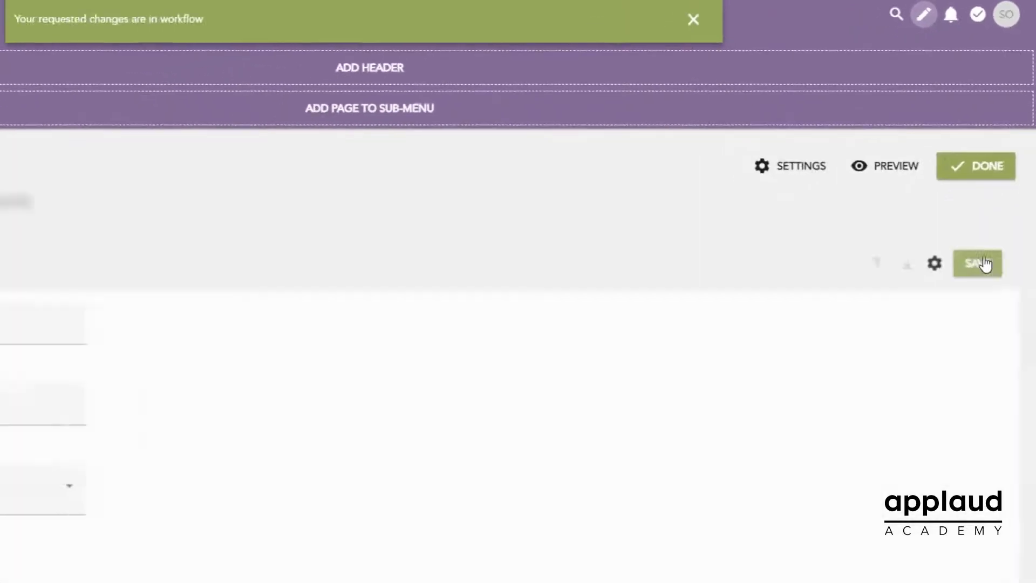
Title a new highlight "Understanding strategy speak" with the subtitle "All the need-to-know terminology at Violet Dove"
{"action": "type", "text": "Understanding str"}
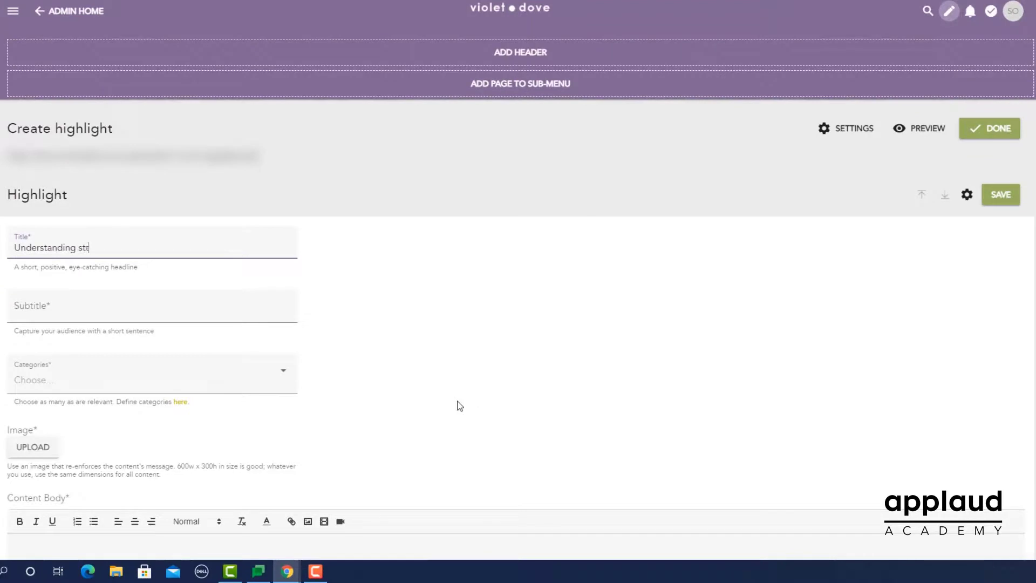
{"action": "type", "text": "ategy speak"}
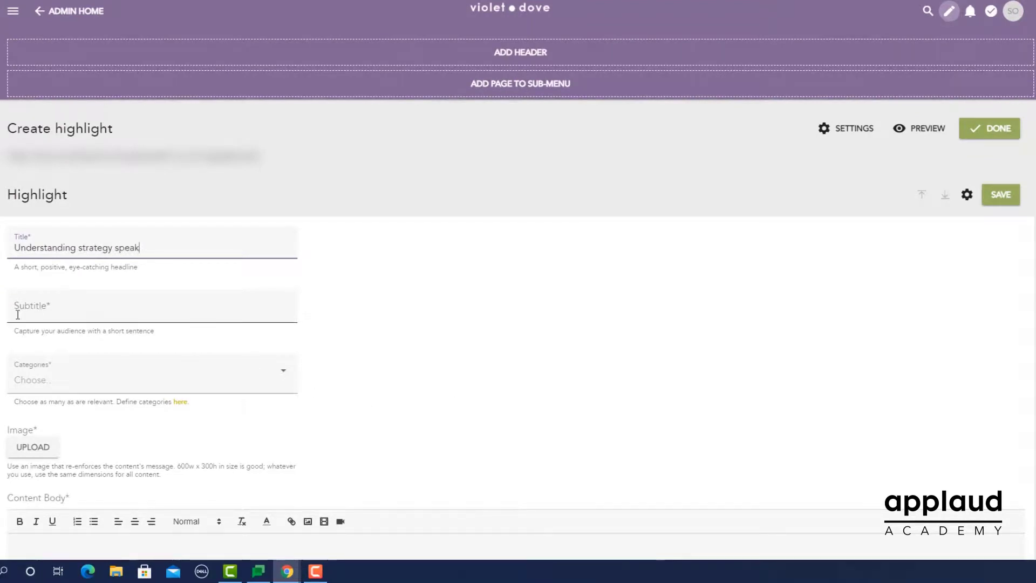
{"action": "left_click", "coordinate": [18, 314]}
{"action": "type", "text": "All the need-to-kn"}
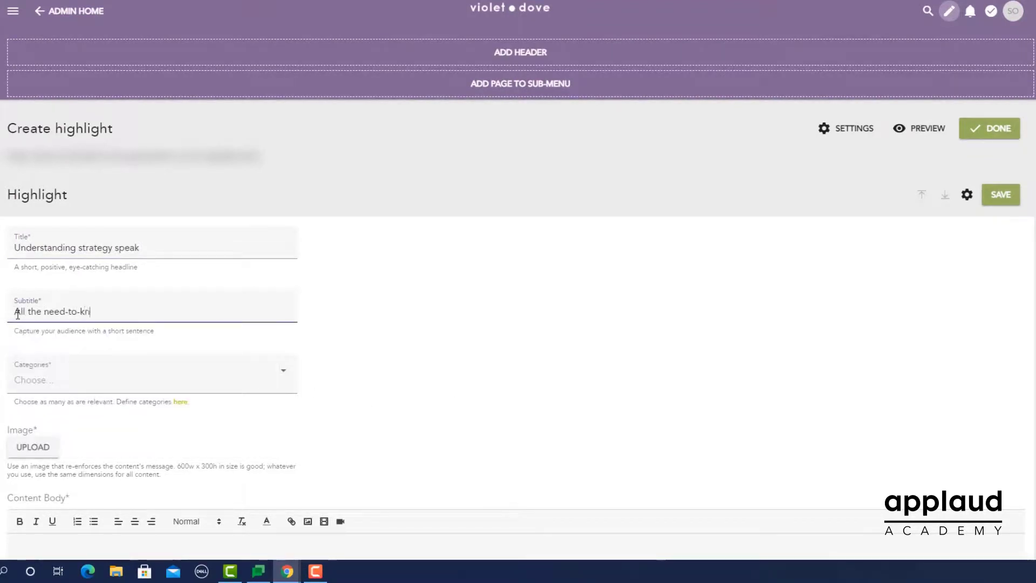
{"action": "type", "text": "ow terminology at Violet Dove"}
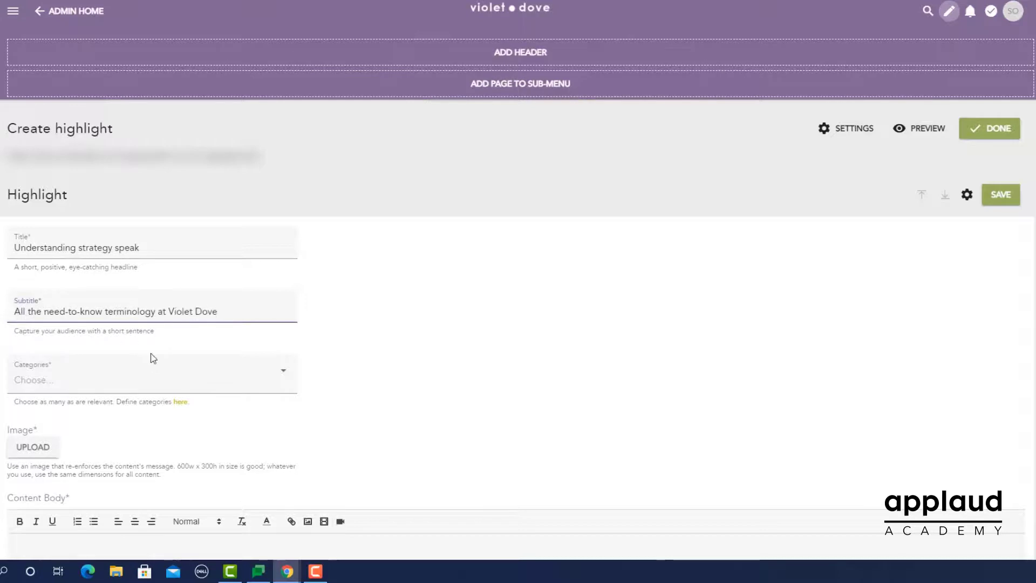
Assign the highlight to the Welcome to Violet Dove category and upload the StrategySpeak image
{"action": "left_click", "coordinate": [157, 384]}
{"action": "left_click", "coordinate": [148, 311]}
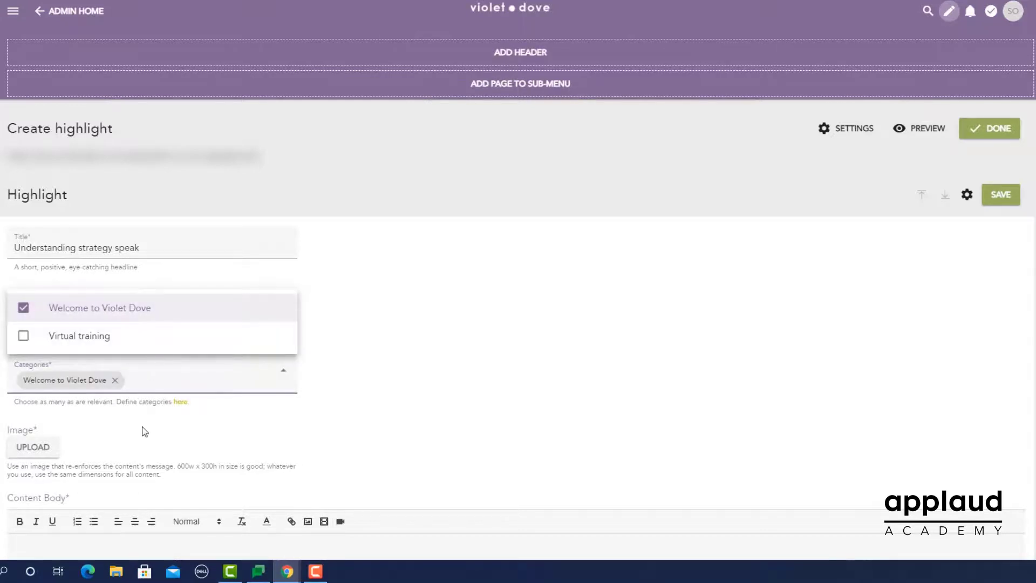
{"action": "left_click", "coordinate": [41, 449]}
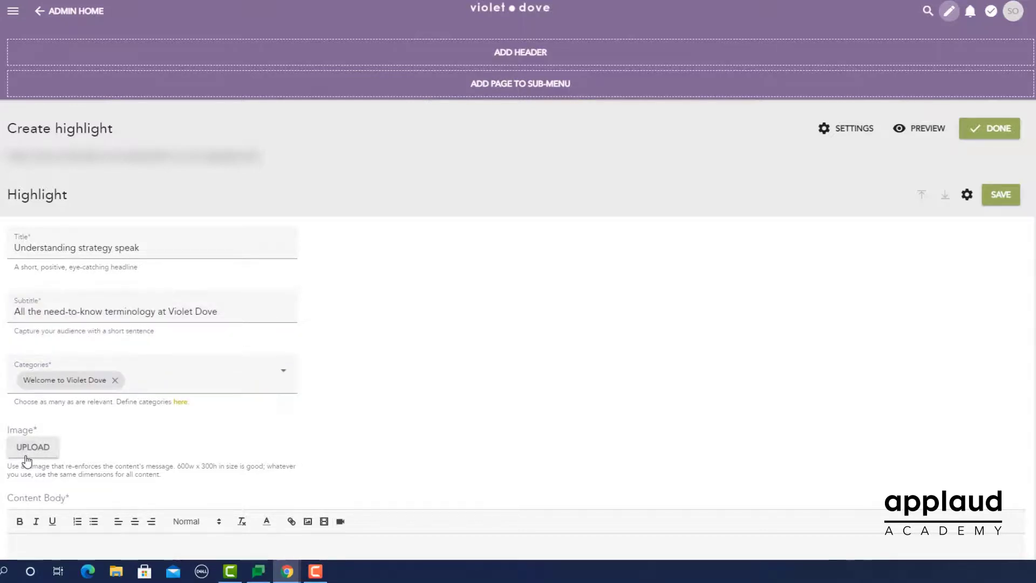
{"action": "left_click", "coordinate": [26, 456]}
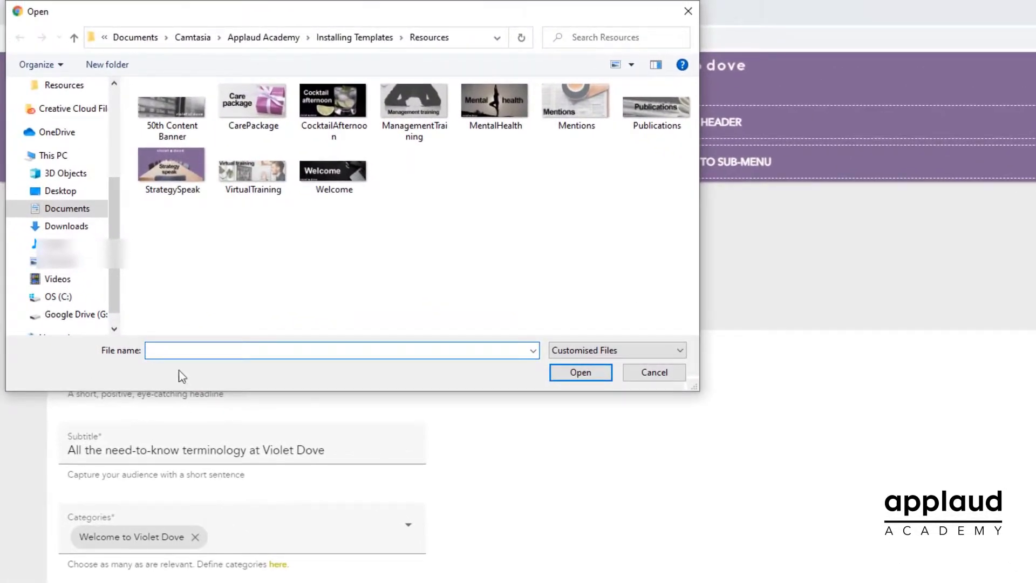
{"action": "double_click", "coordinate": [172, 167]}
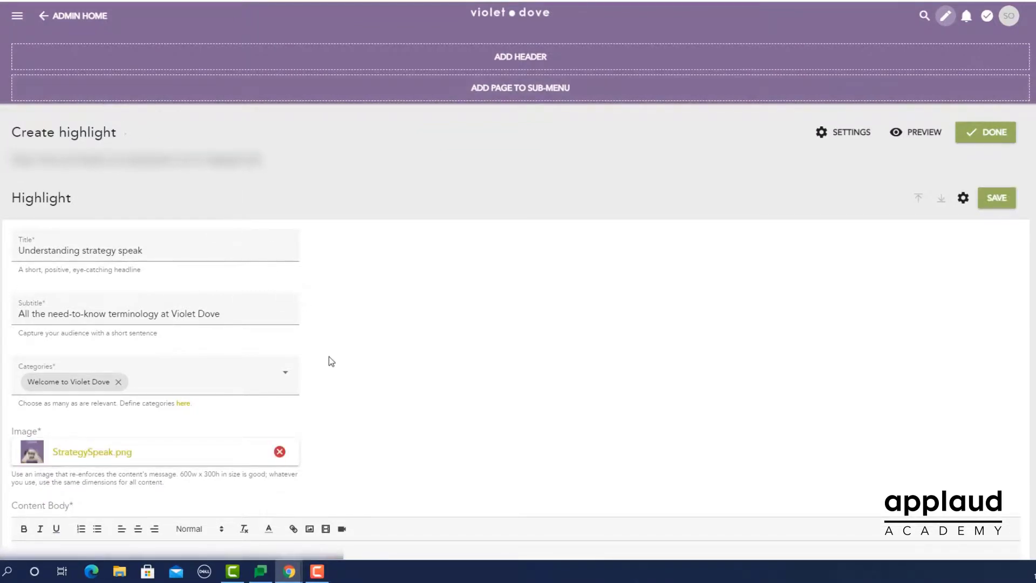
Paste the prepared list of company strategy terms into the highlight's content body
{"action": "scroll", "coordinate": [331, 367], "scroll_direction": "down", "scroll_amount": 5}
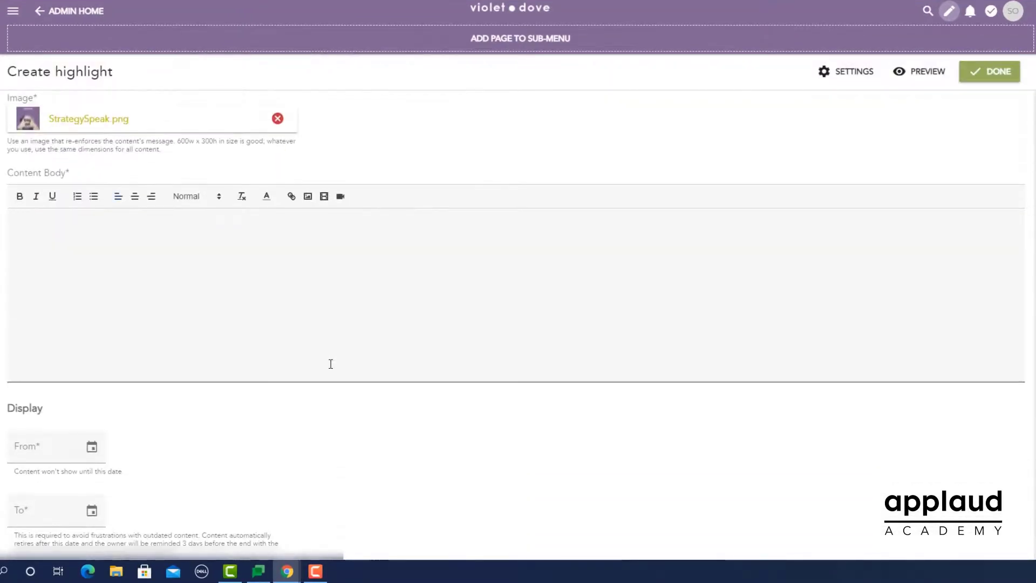
{"action": "left_click", "coordinate": [17, 221]}
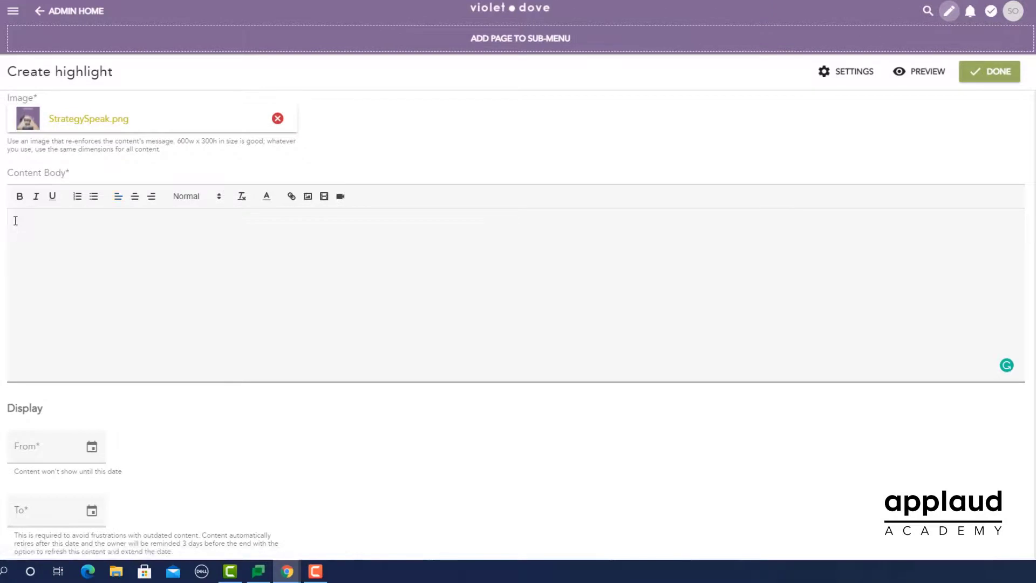
{"action": "key", "text": "ctrl+v"}
Set the strategy speak highlight to display from 19/05/2021 to 02/06/2021
{"action": "scroll", "coordinate": [518, 291], "scroll_direction": "down", "scroll_amount": 3}
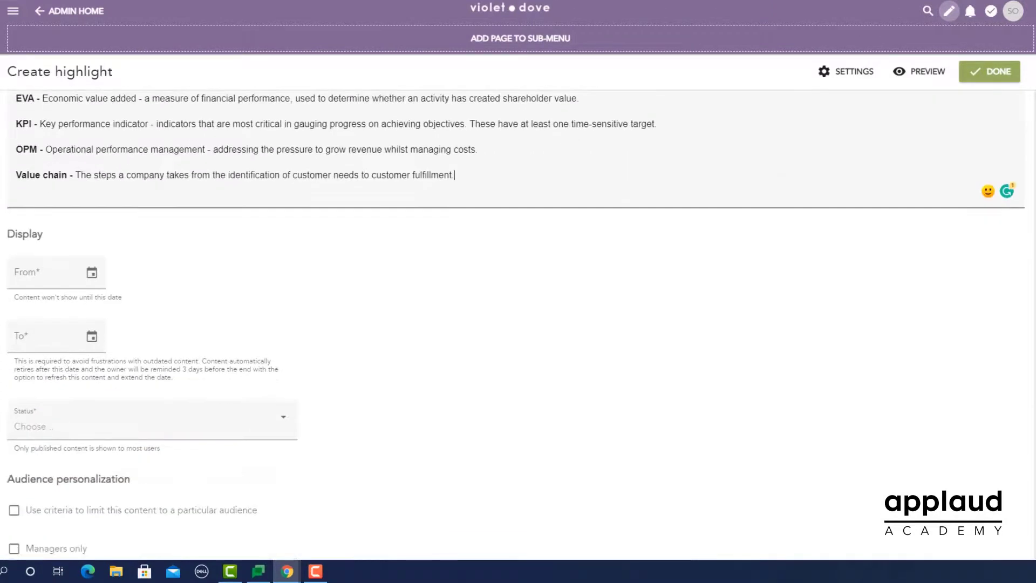
{"action": "left_click", "coordinate": [22, 270]}
{"action": "left_click", "coordinate": [76, 394]}
{"action": "left_click", "coordinate": [74, 339]}
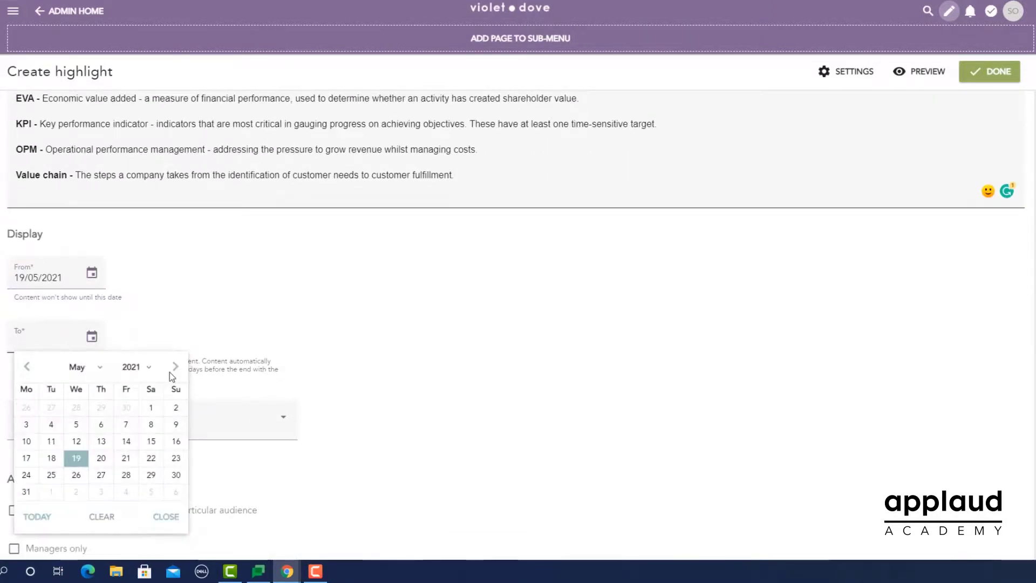
{"action": "left_click", "coordinate": [174, 368]}
{"action": "left_click", "coordinate": [76, 407]}
Set the strategy speak highlight's status to Published and enable criteria to limit it to a particular audience
{"action": "left_click", "coordinate": [84, 424]}
{"action": "left_click", "coordinate": [94, 355]}
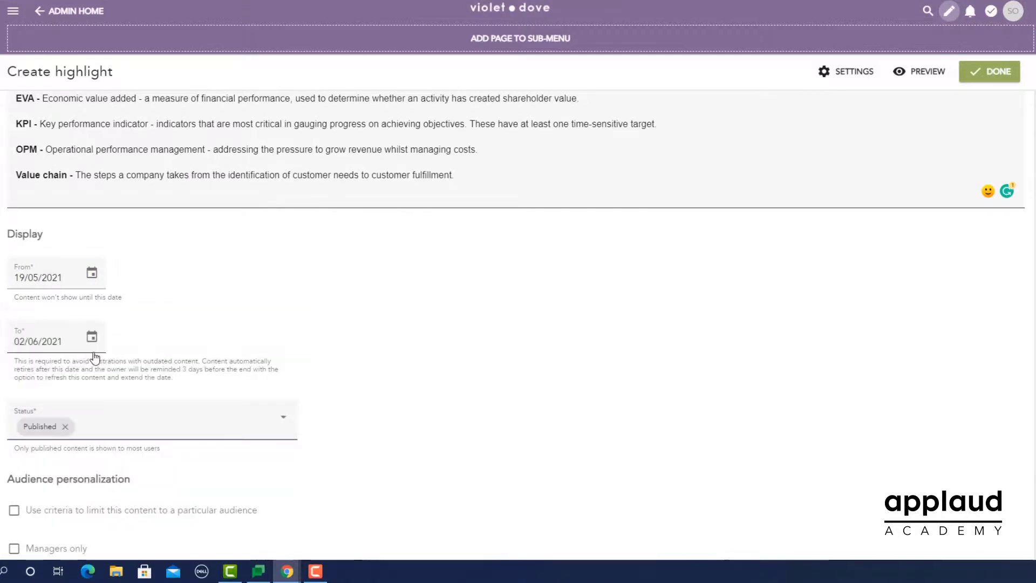
{"action": "scroll", "coordinate": [97, 361], "scroll_direction": "down", "scroll_amount": 2}
{"action": "left_click", "coordinate": [14, 394]}
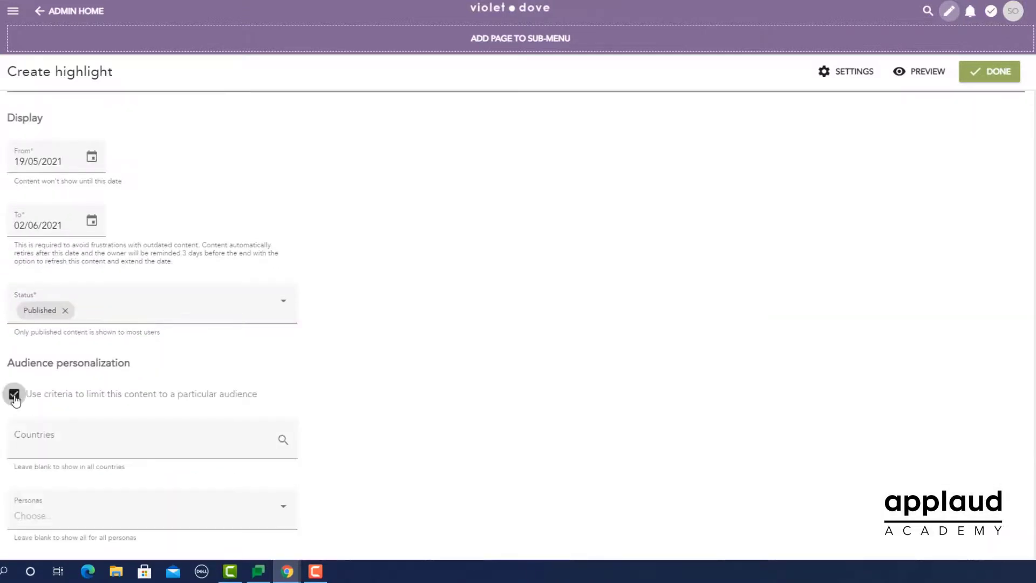
Add India, the United Kingdom of Great Britain and Northern Ireland, and the United States of America as the strategy speak highlight's countries
{"action": "scroll", "coordinate": [335, 416], "scroll_direction": "down", "scroll_amount": 4}
{"action": "left_click", "coordinate": [111, 231]}
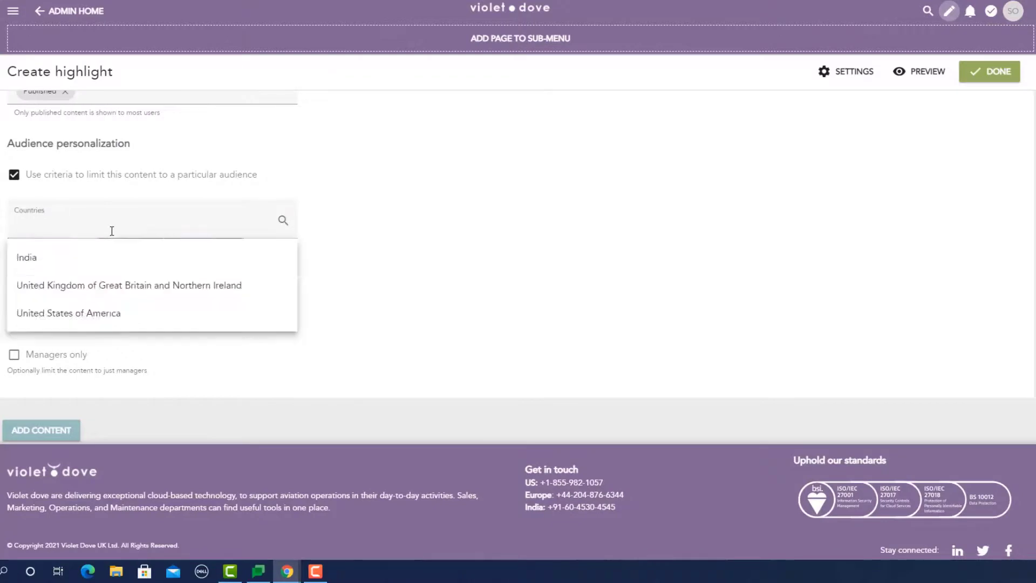
{"action": "left_click", "coordinate": [112, 258]}
{"action": "left_click", "coordinate": [115, 229]}
{"action": "left_click", "coordinate": [128, 259]}
{"action": "left_click", "coordinate": [162, 228]}
{"action": "left_click", "coordinate": [135, 281]}
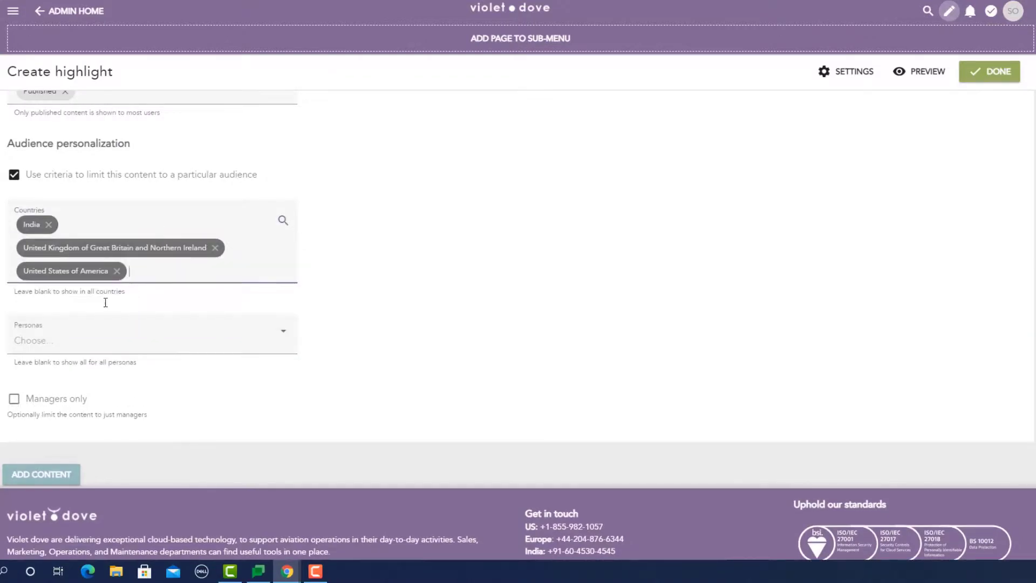
Target the highlight at the "New to the world of work" and "New experienced people manager" personas
{"action": "left_click", "coordinate": [72, 346]}
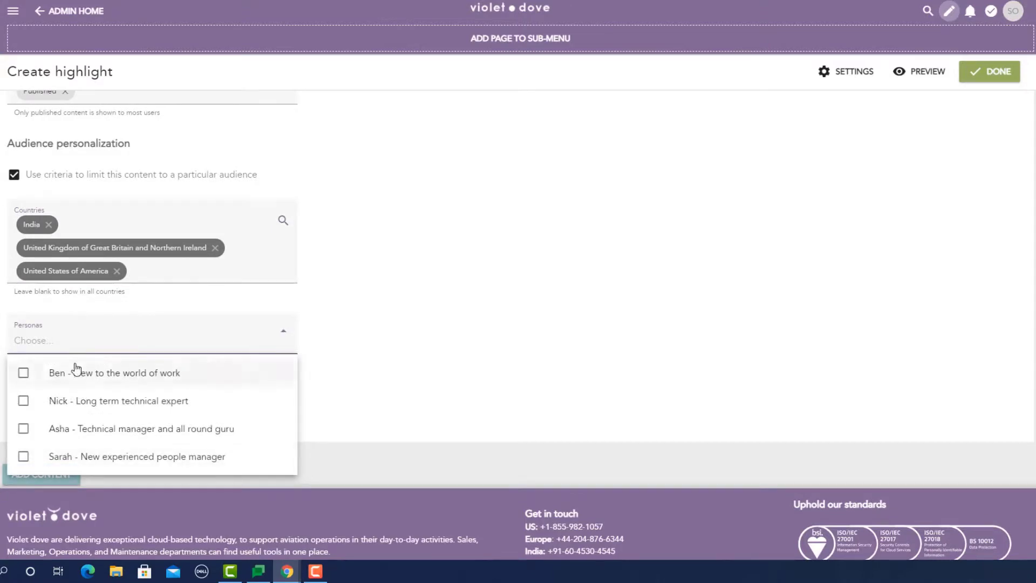
{"action": "left_click", "coordinate": [76, 369]}
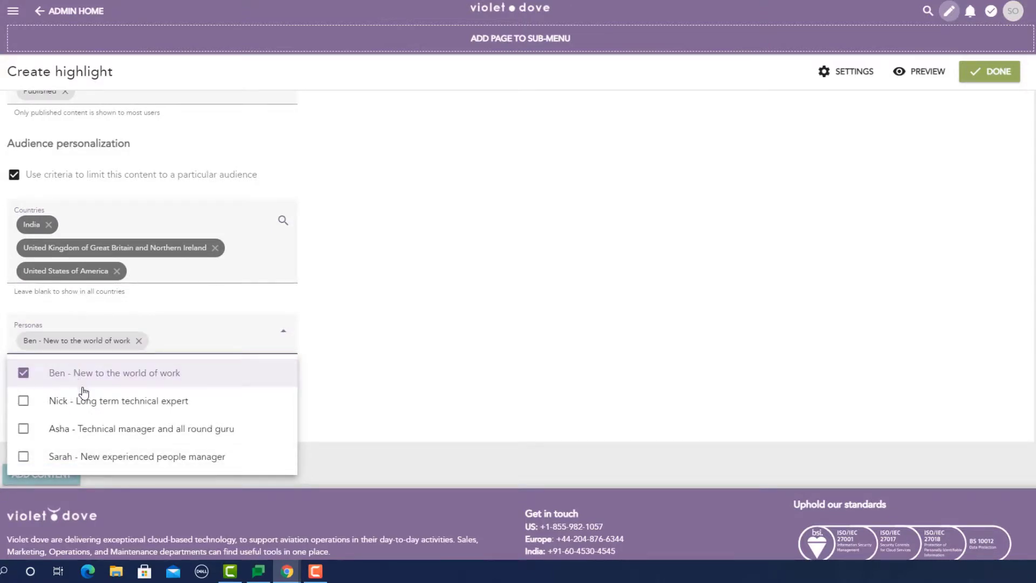
{"action": "left_click", "coordinate": [76, 458]}
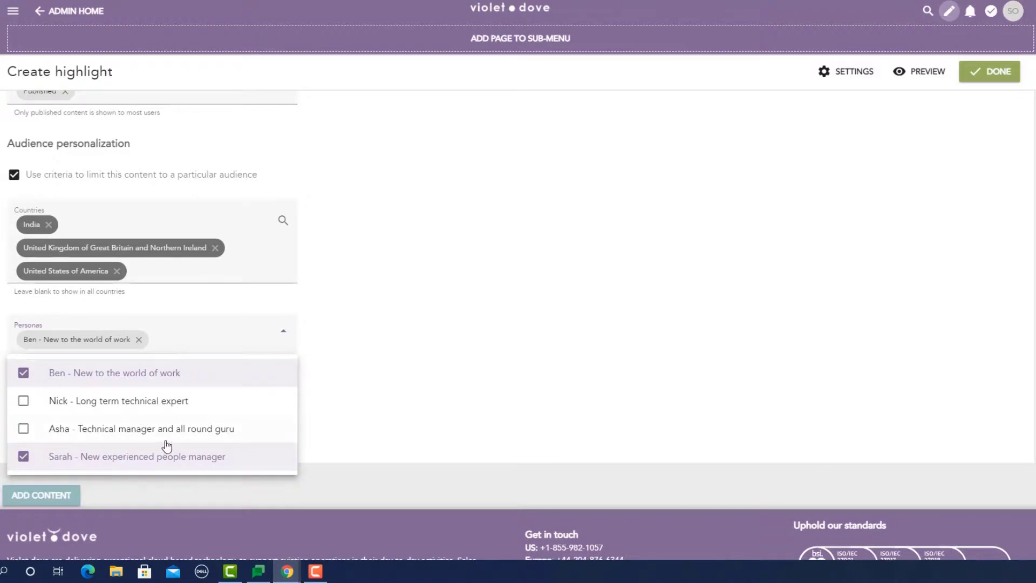
{"action": "left_click", "coordinate": [323, 426]}
Look back over the strategy speak highlight's content body, image, category and display settings, and save the highlight
{"action": "scroll", "coordinate": [323, 427], "scroll_direction": "up", "scroll_amount": 5}
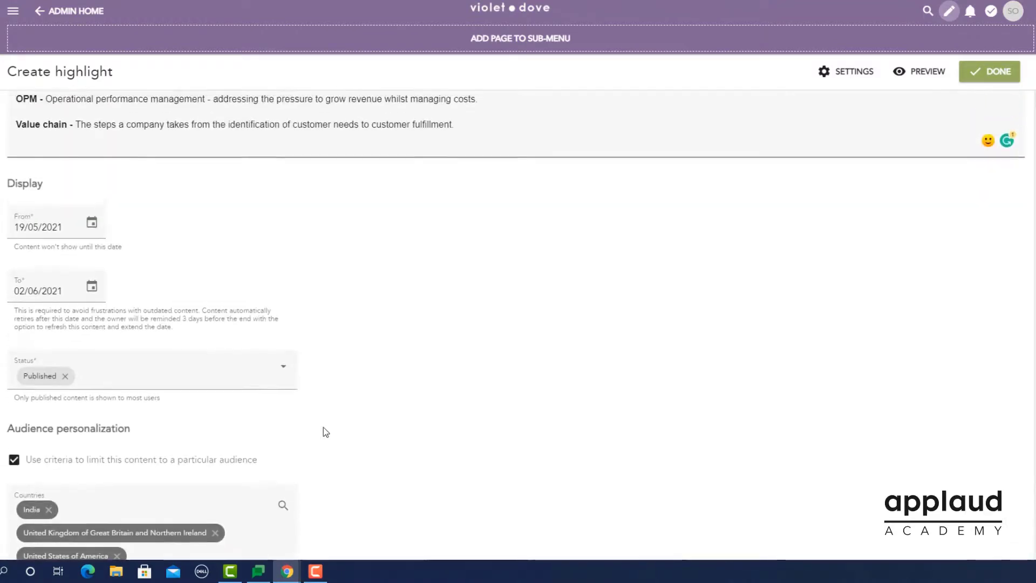
{"action": "scroll", "coordinate": [322, 426], "scroll_direction": "up", "scroll_amount": 5}
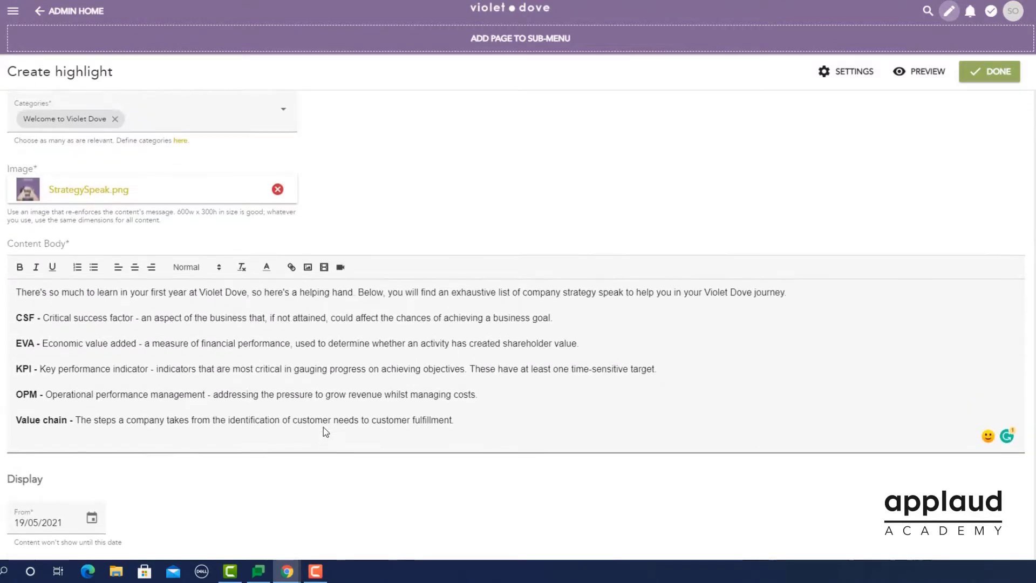
{"action": "scroll", "coordinate": [323, 427], "scroll_direction": "up", "scroll_amount": 5}
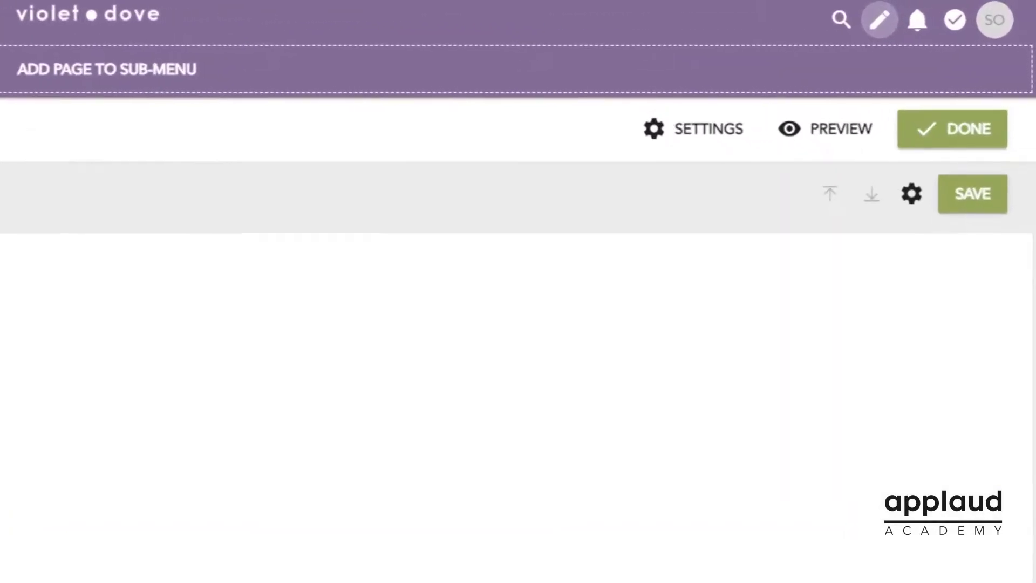
{"action": "left_click", "coordinate": [974, 204]}
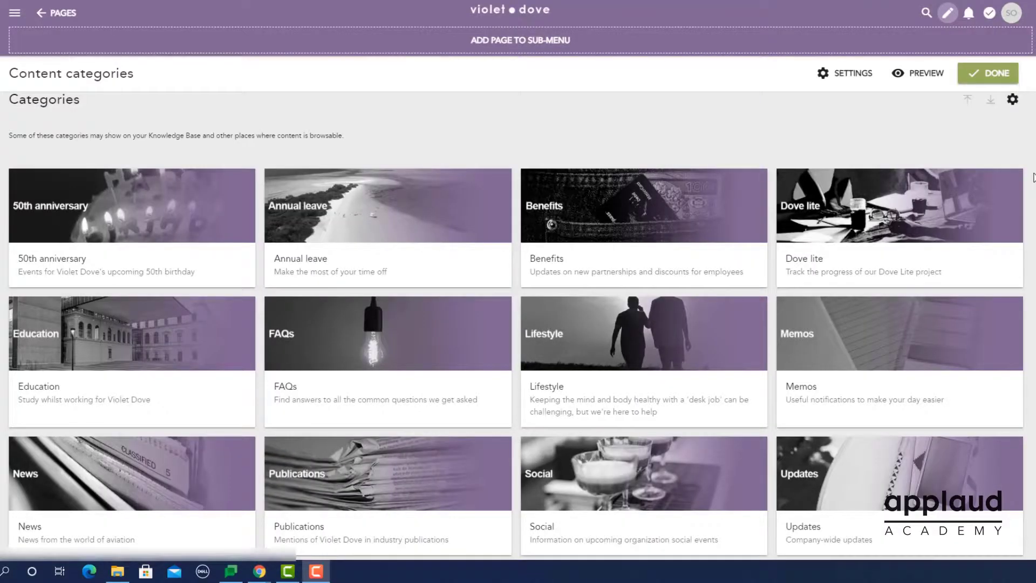
Preview the "Understanding strategy speak" highlight, read its detail text, close the preview and look through the remaining highlights
{"action": "scroll", "coordinate": [1034, 178], "scroll_direction": "down", "scroll_amount": 3}
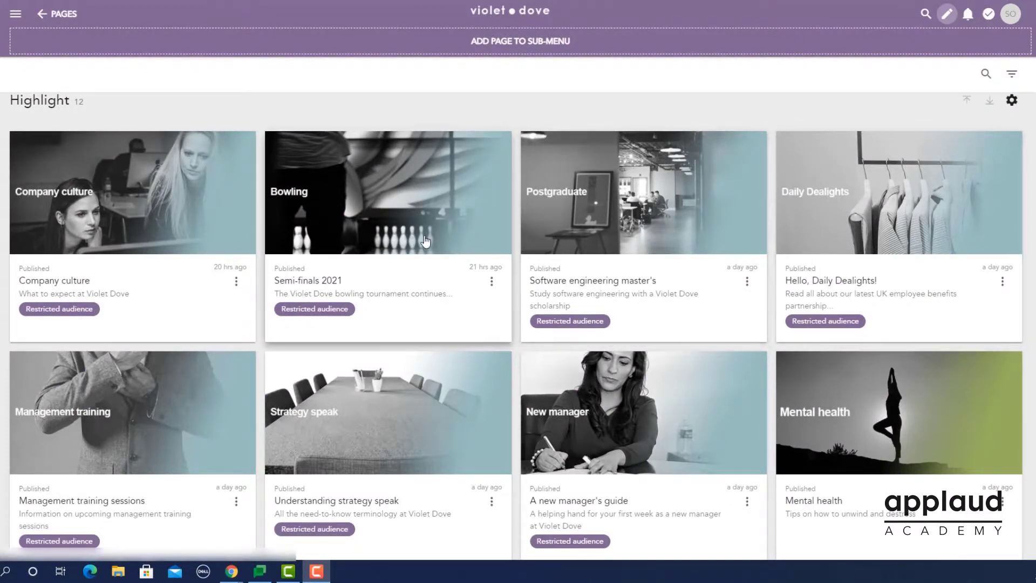
{"action": "left_click", "coordinate": [399, 409]}
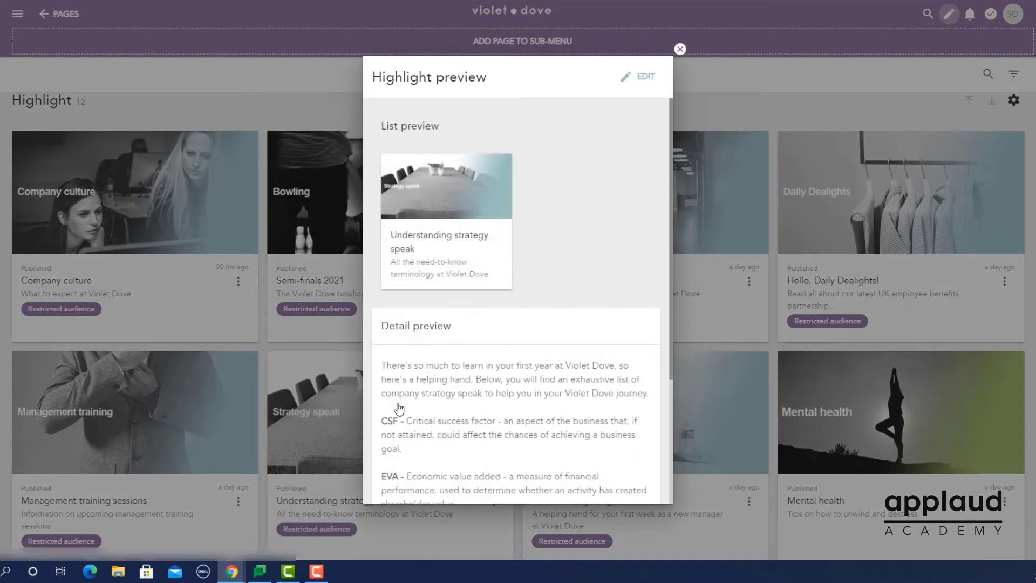
{"action": "scroll", "coordinate": [398, 408], "scroll_direction": "down", "scroll_amount": 3}
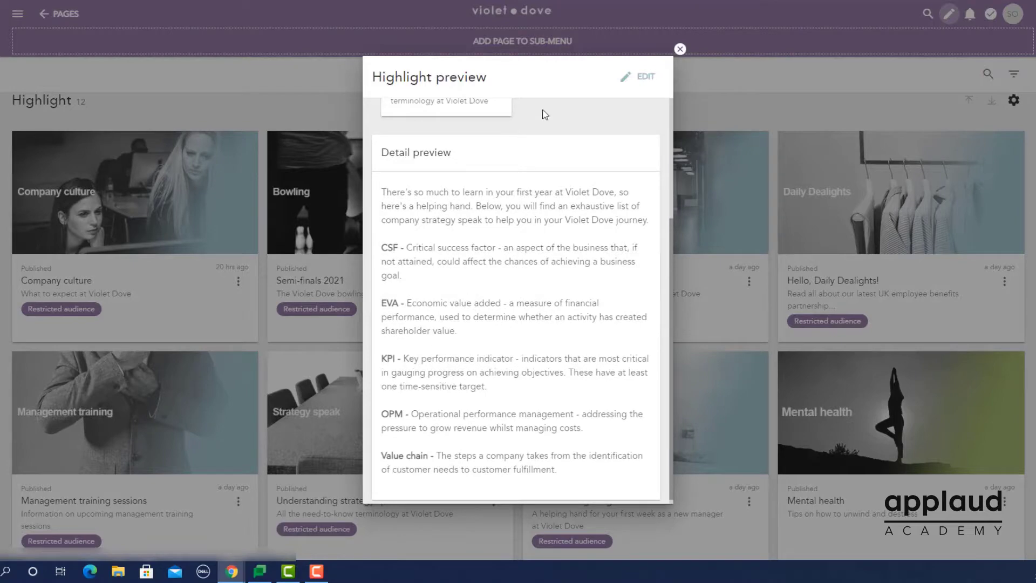
{"action": "left_click", "coordinate": [681, 50]}
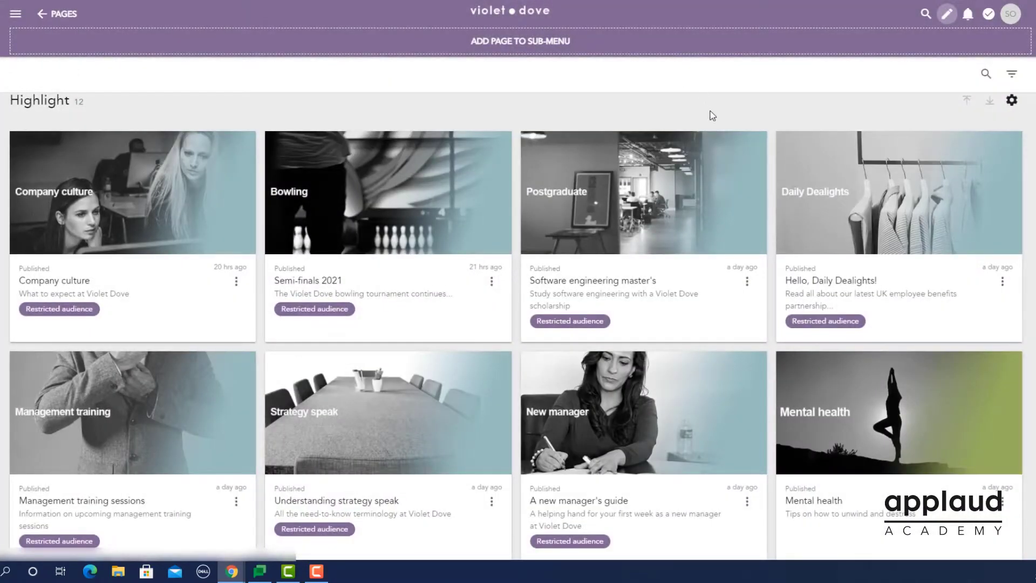
{"action": "scroll", "coordinate": [726, 197], "scroll_direction": "down", "scroll_amount": 5}
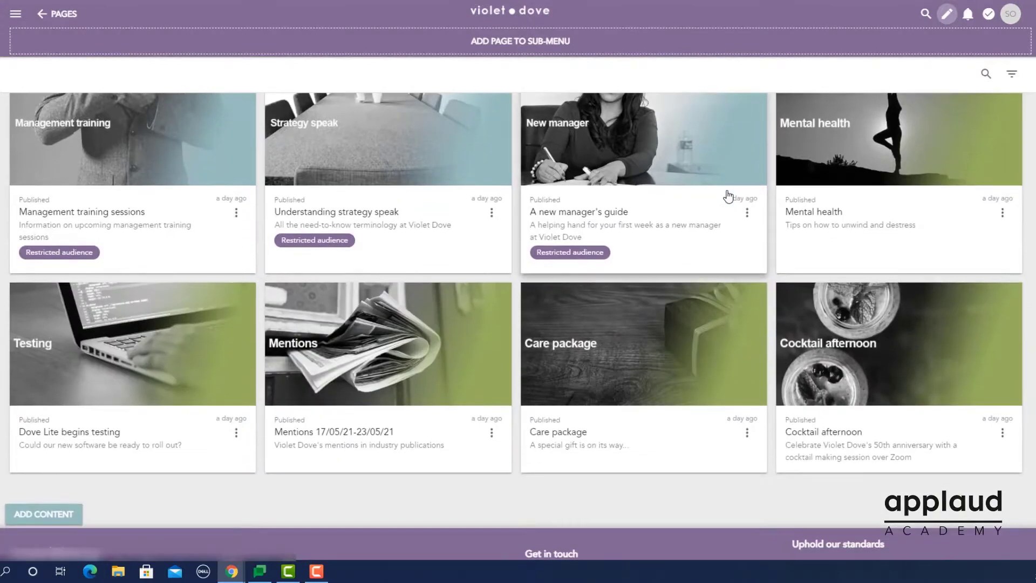